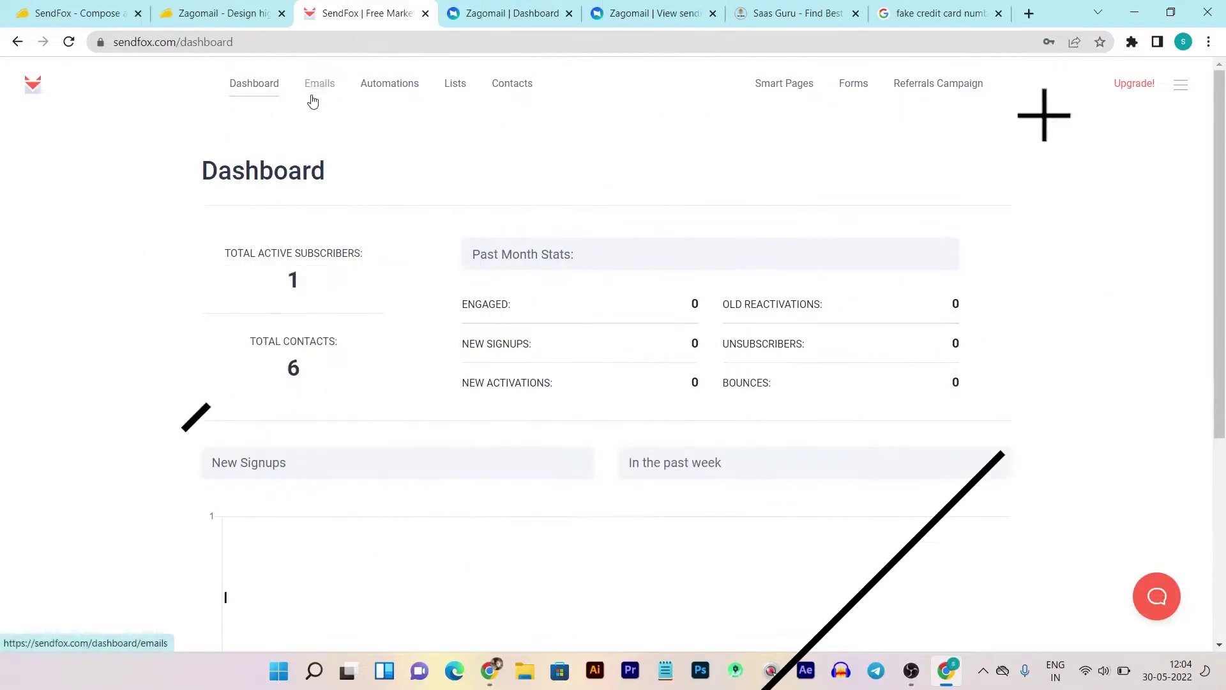
- Open the Emails page and scroll through its 38 smart-campaign drafts
left_click(316, 86)
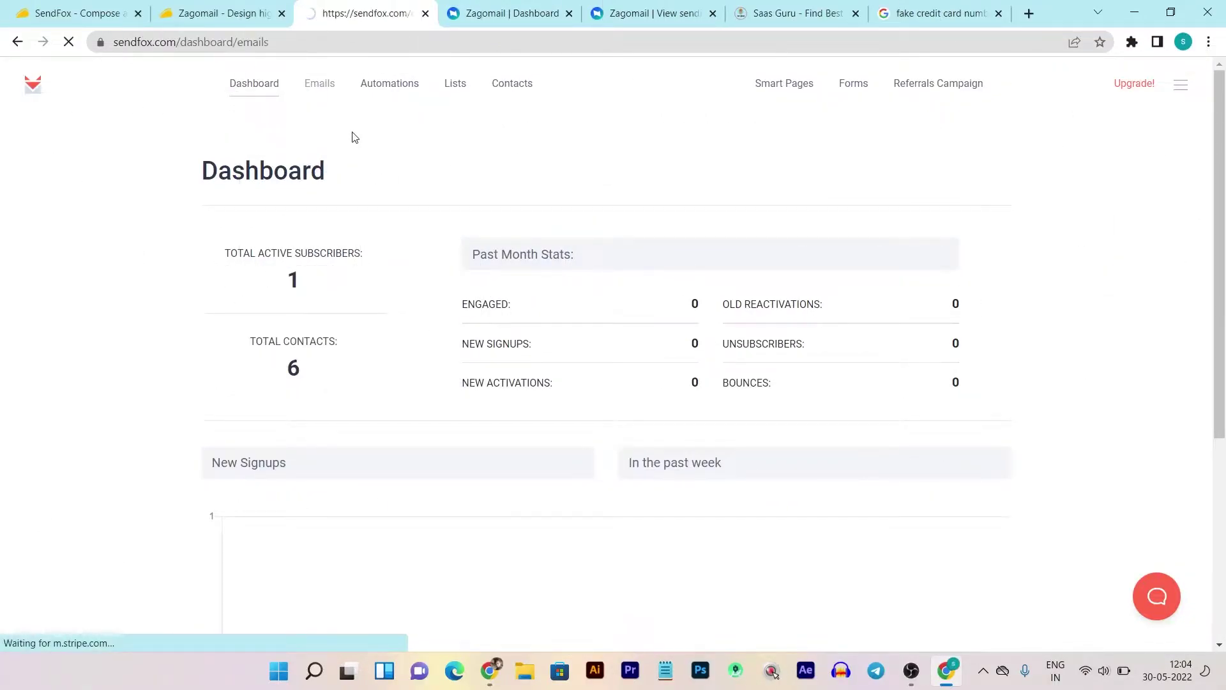
scroll(536, 217, "down", 1)
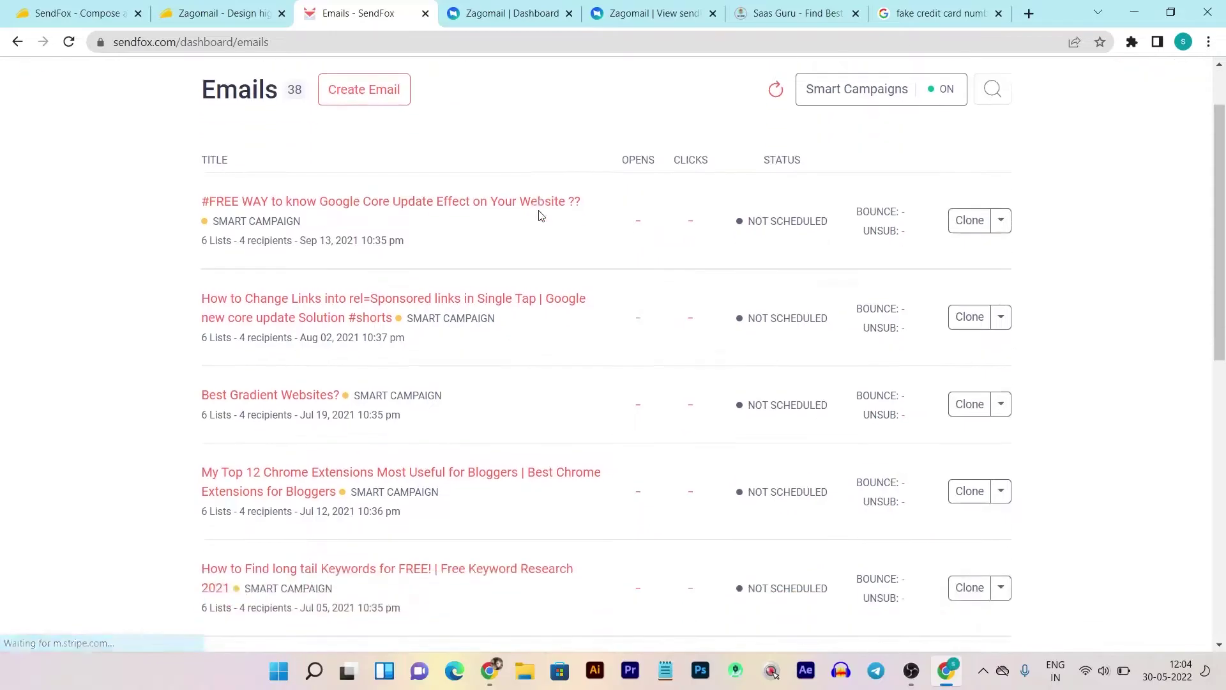
scroll(538, 211, "down", 9)
scroll(779, 313, "up", 6)
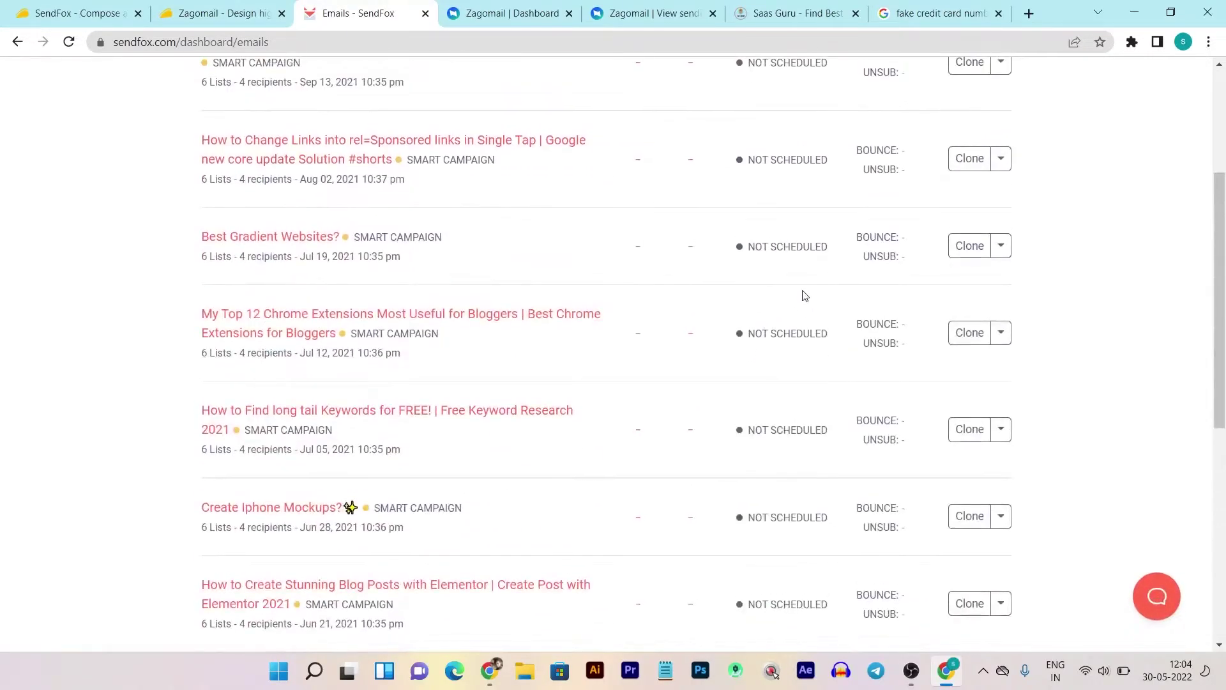
scroll(803, 297, "up", 4)
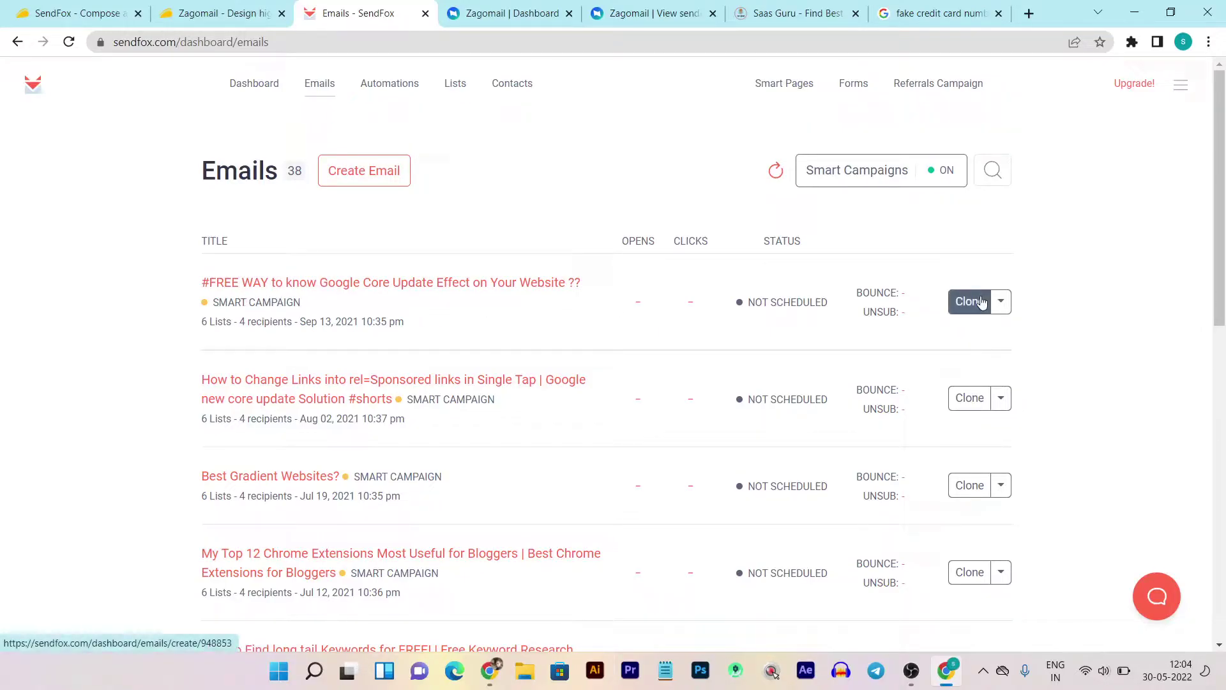
- Start a blank New Message with the sender name and address already prefilled
left_click(370, 185)
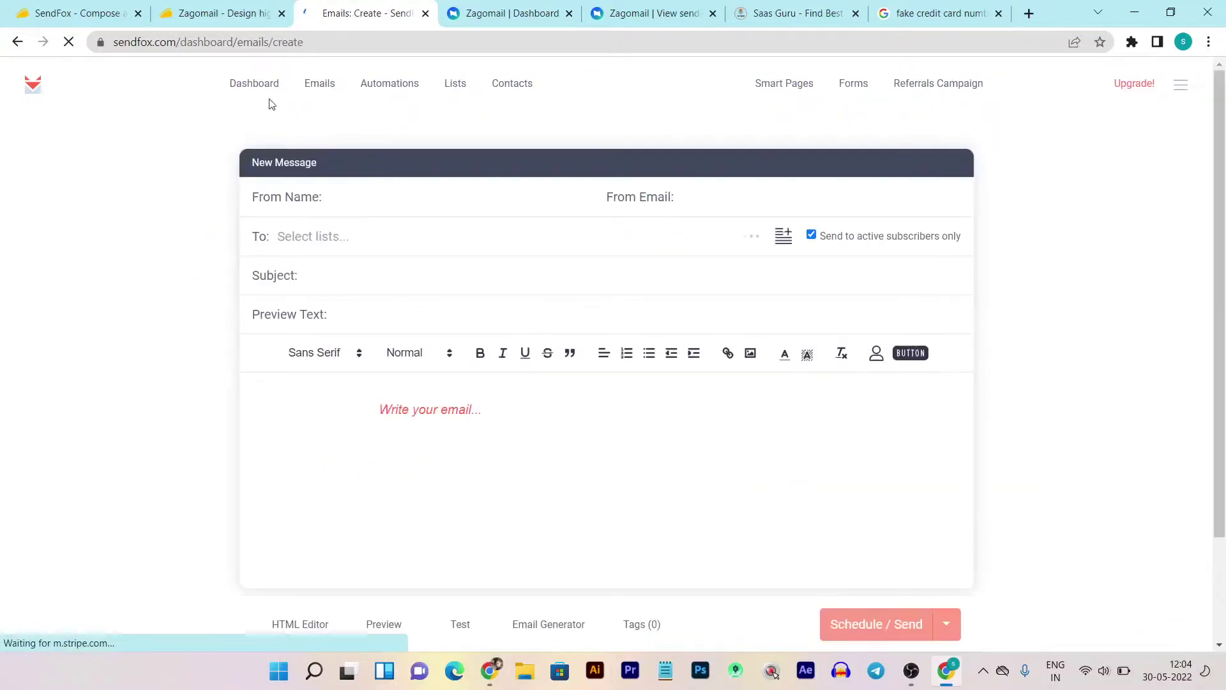
scroll(545, 274, "down", 1)
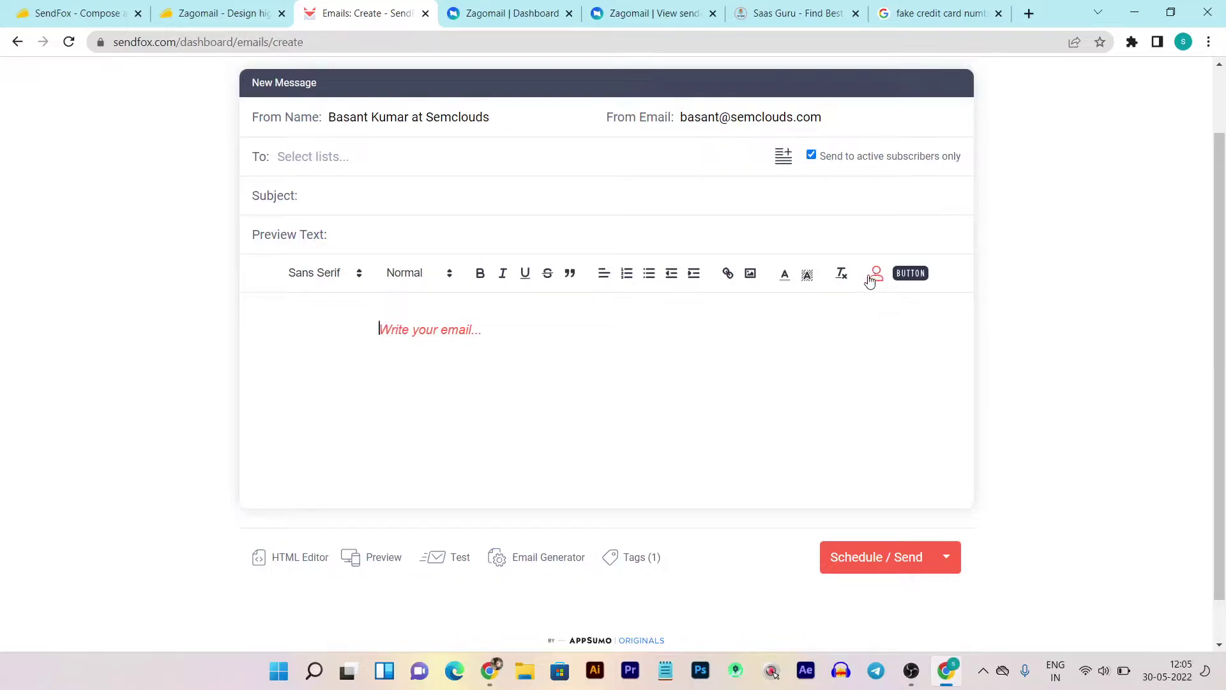
left_click(297, 562)
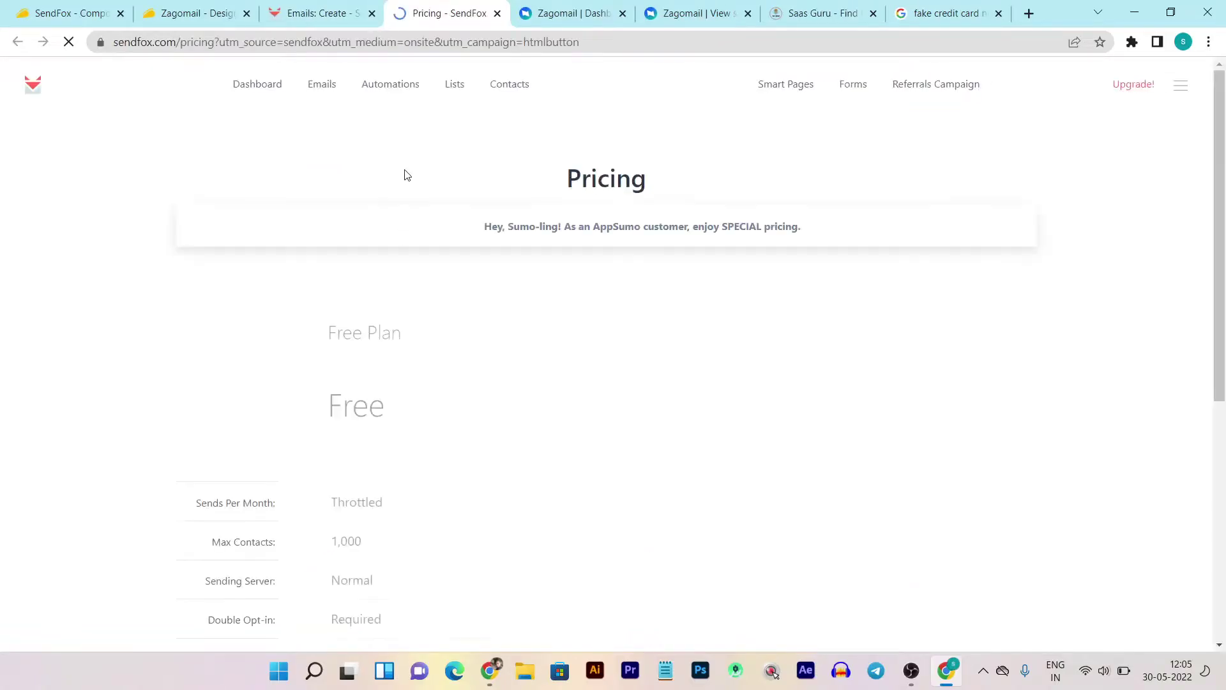
scroll(743, 361, "down", 3)
scroll(740, 354, "down", 3)
scroll(741, 354, "up", 5)
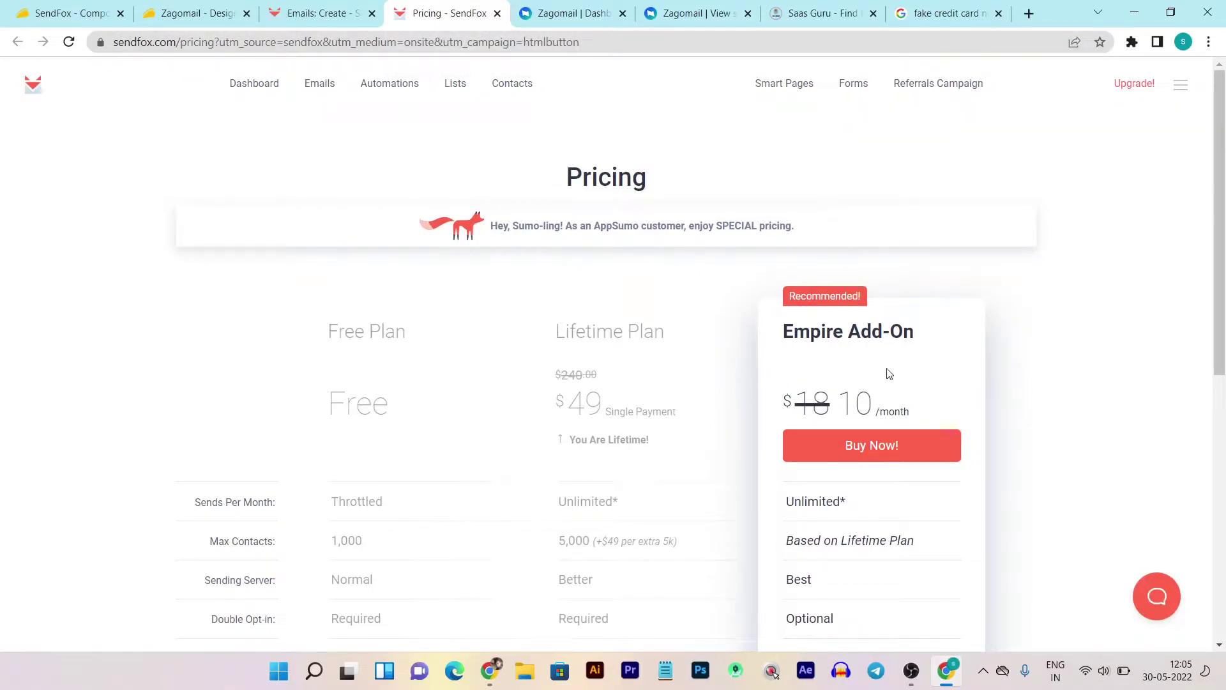
scroll(853, 409, "down", 4)
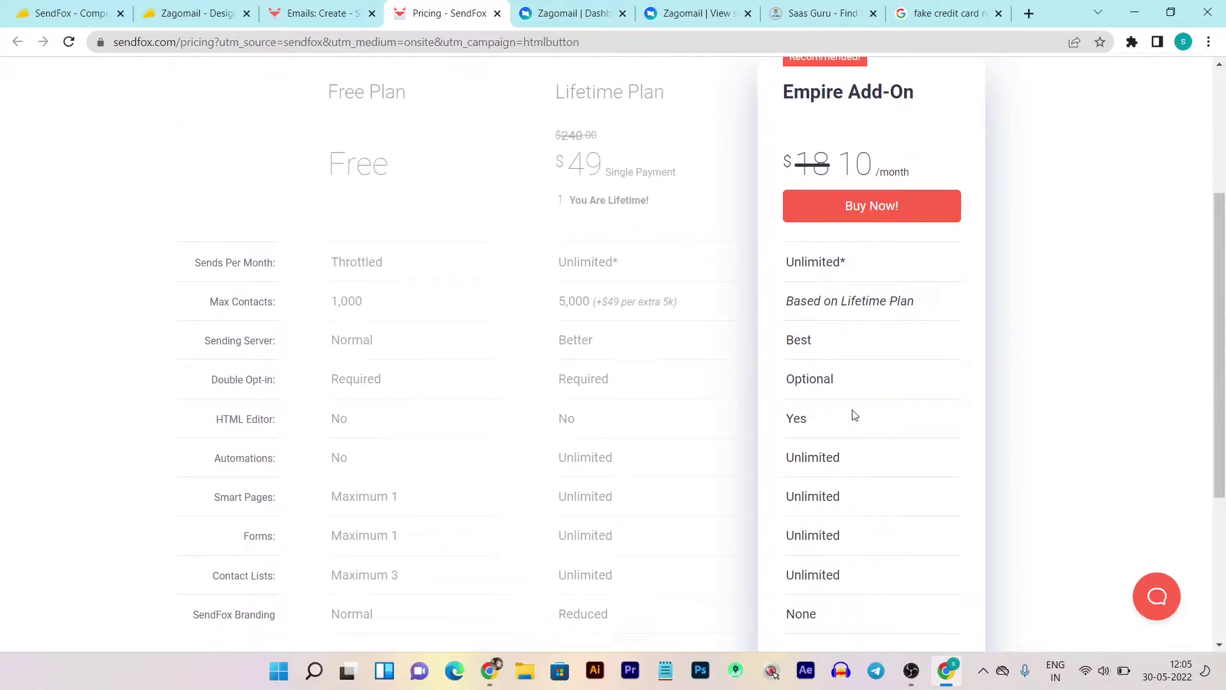
scroll(854, 414, "up", 5)
left_click(321, 13)
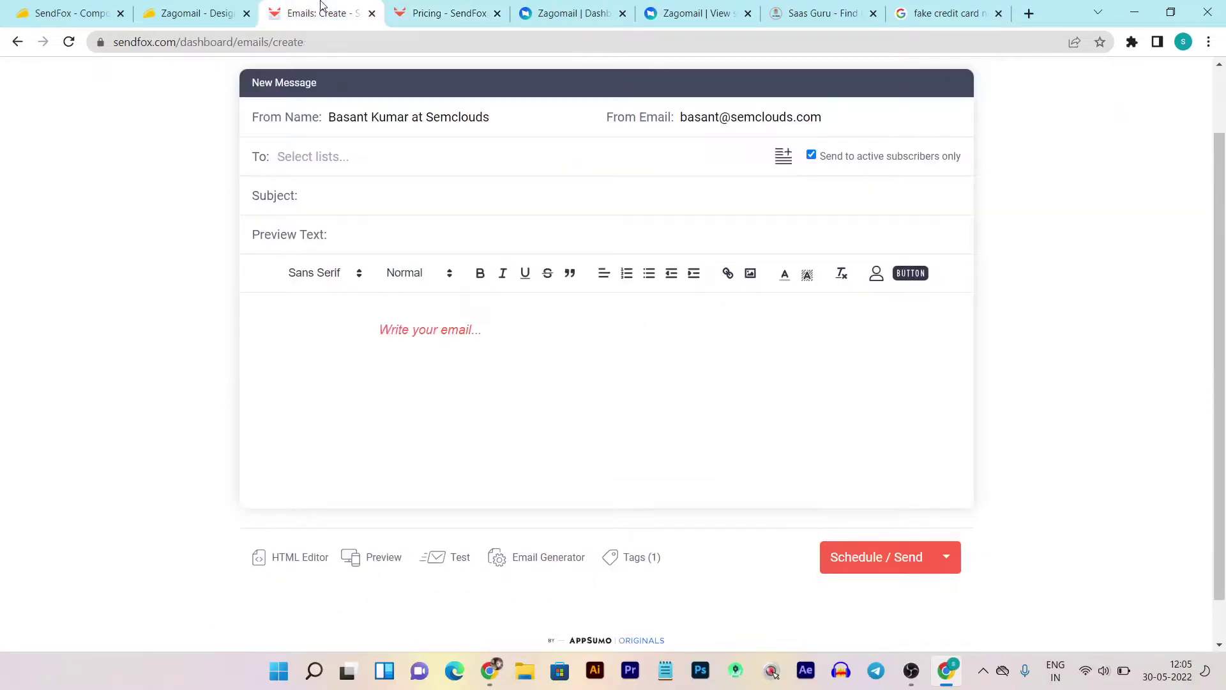
scroll(189, 255, "up", 2)
key("ctrl+1")
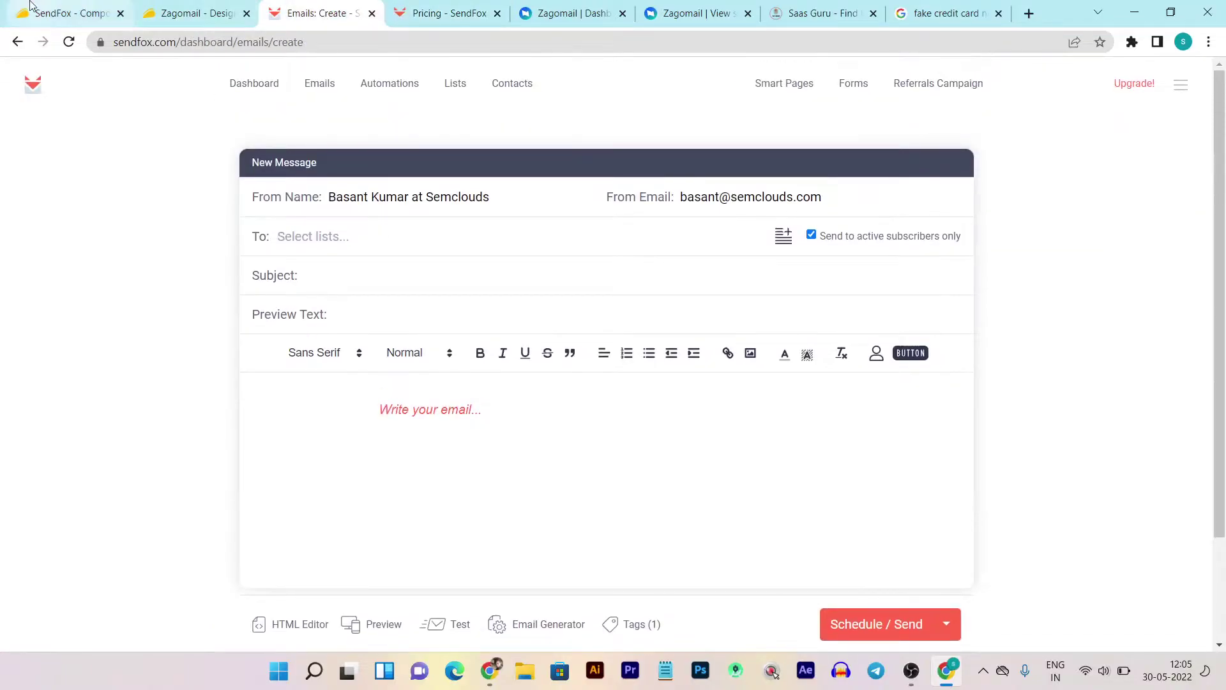
left_click(301, 12)
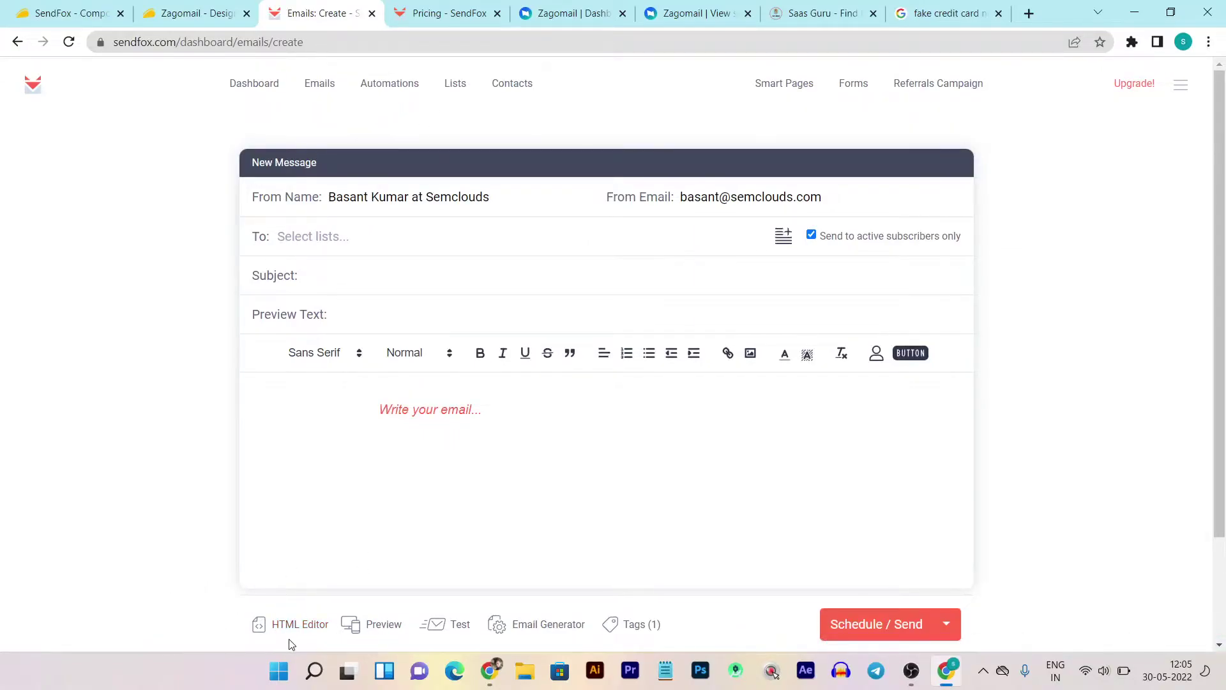
scroll(321, 638, "down", 2)
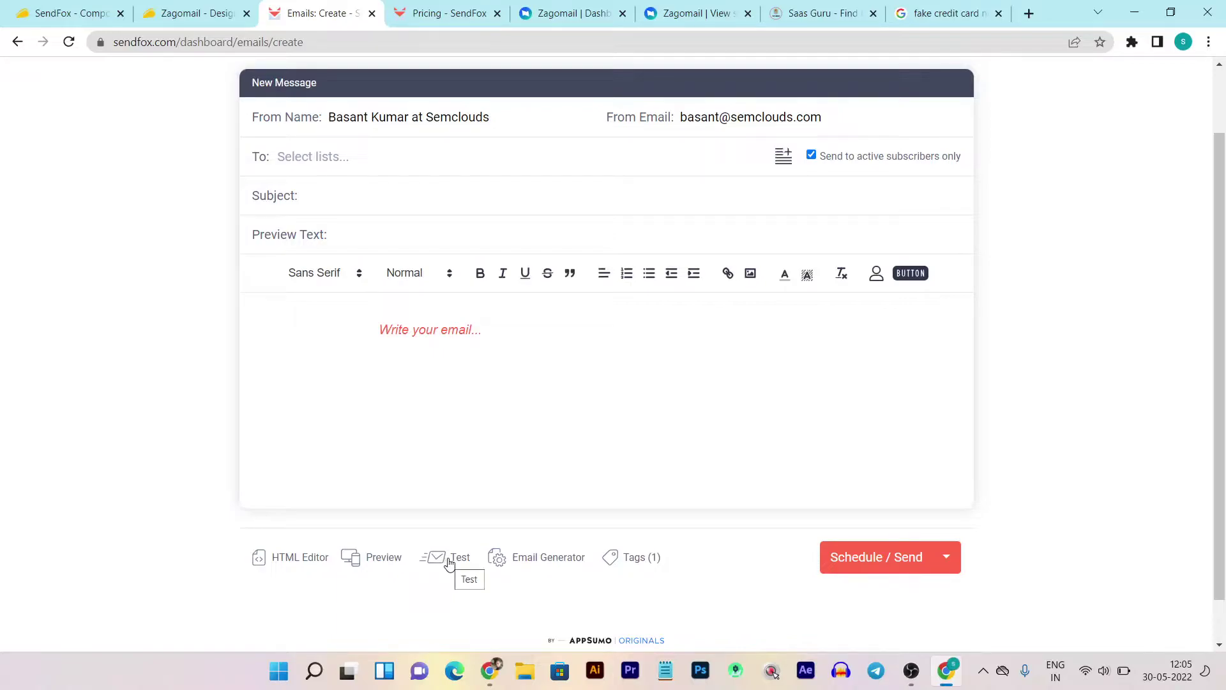
- Open the Email Generator and browse the videos in the RSS Content Youtube feed
left_click(551, 563)
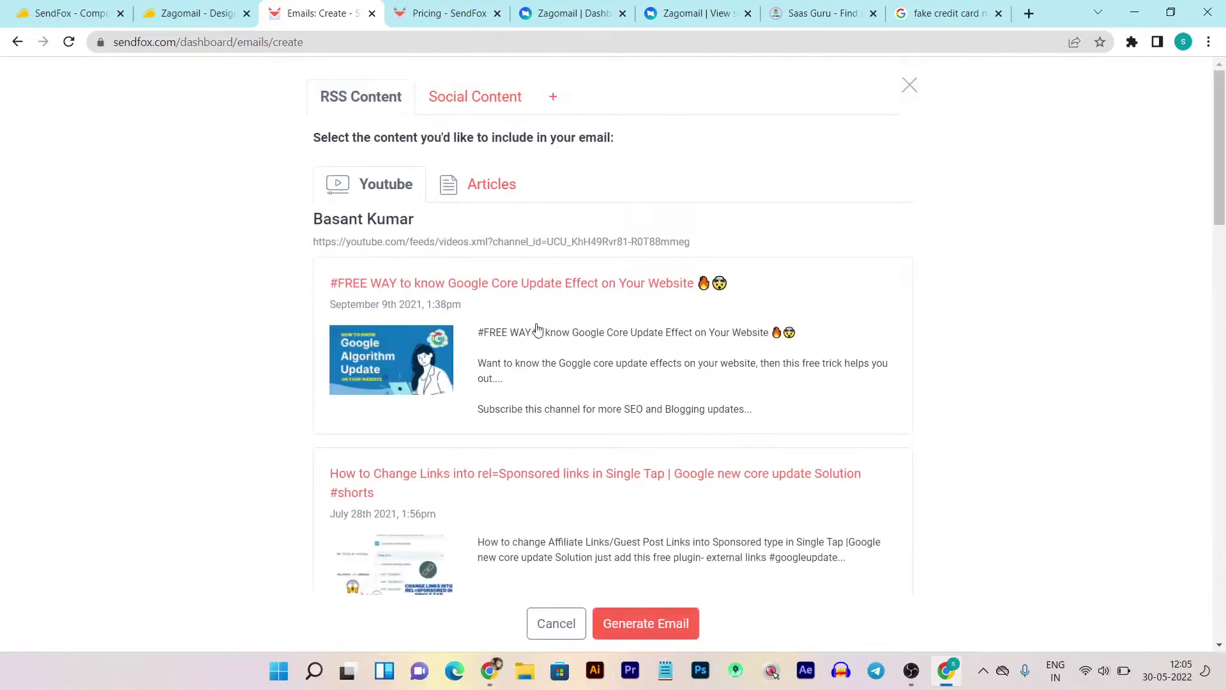
scroll(528, 323, "down", 7)
scroll(739, 490, "up", 7)
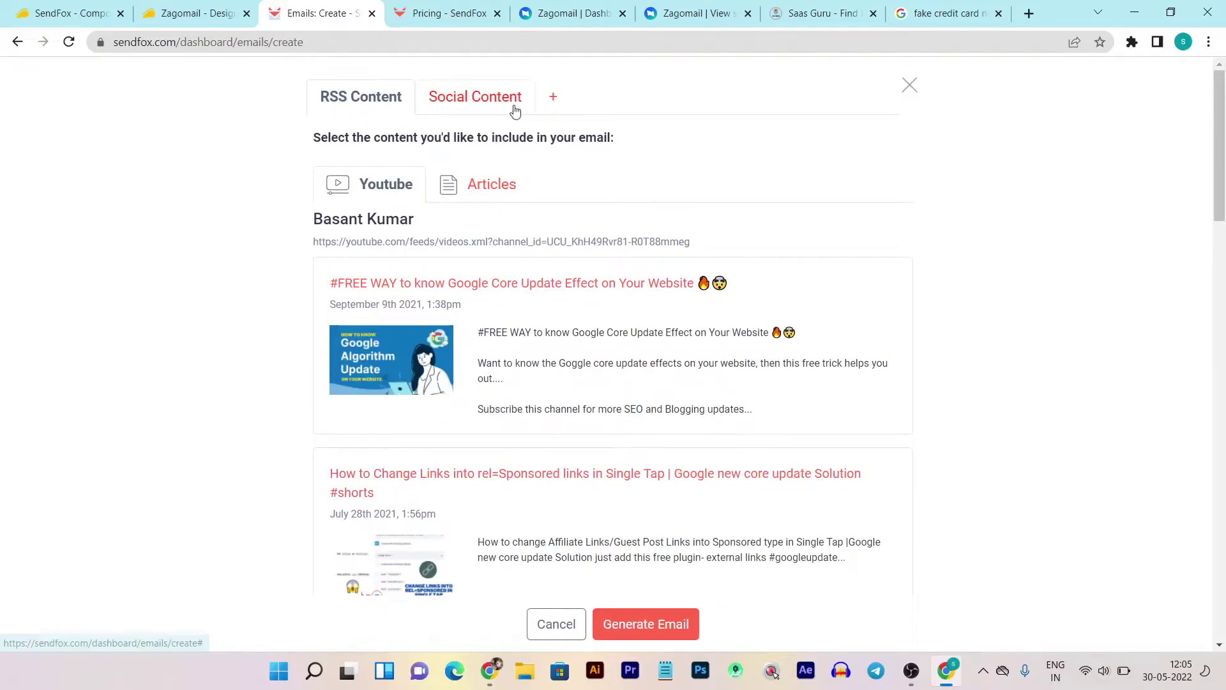
scroll(569, 294, "down", 2)
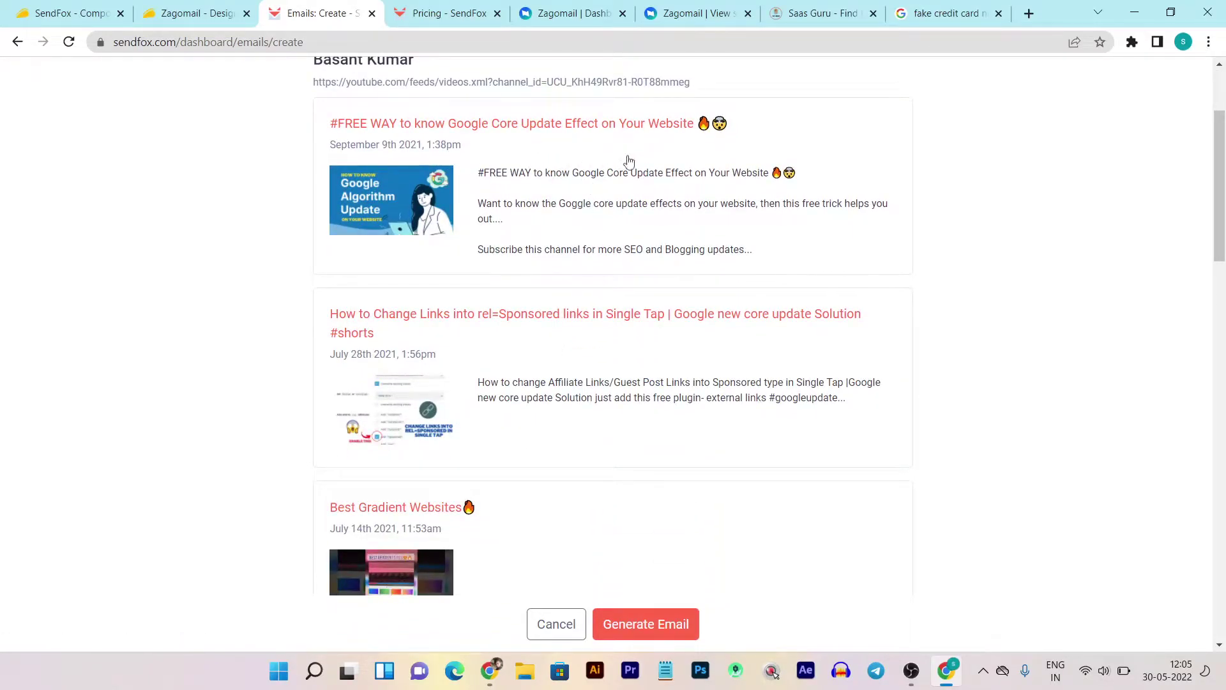
scroll(651, 285, "down", 6)
scroll(560, 343, "down", 5)
scroll(560, 343, "up", 13)
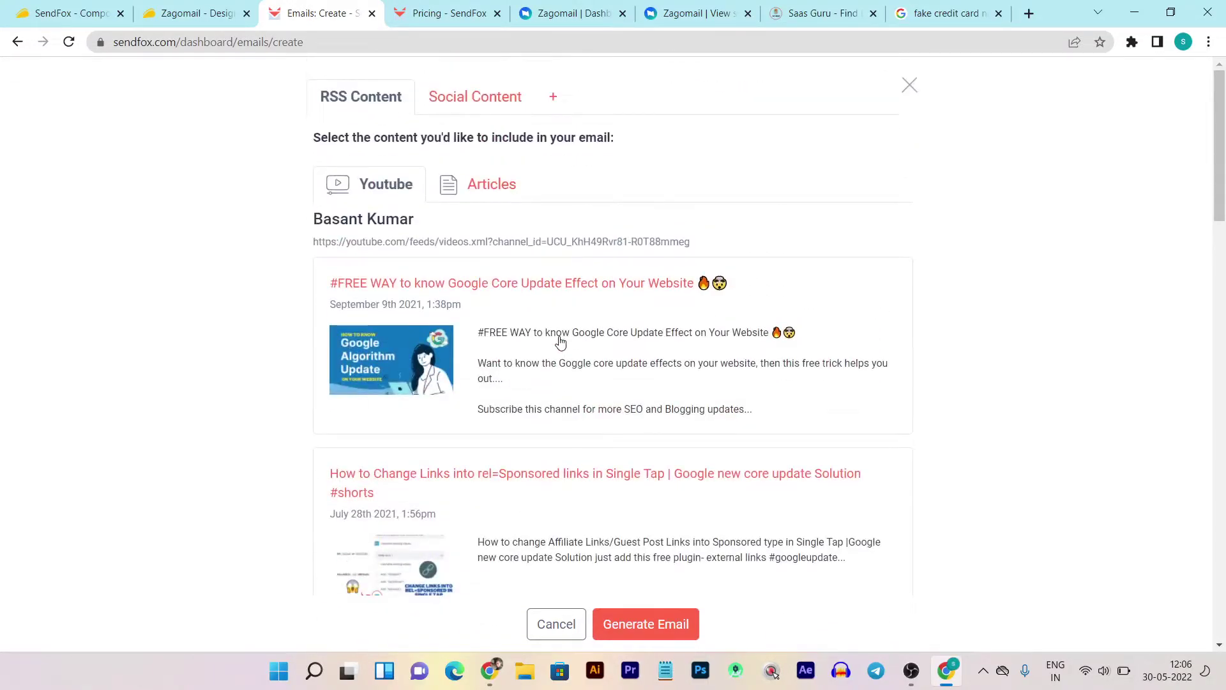
scroll(560, 342, "down", 6)
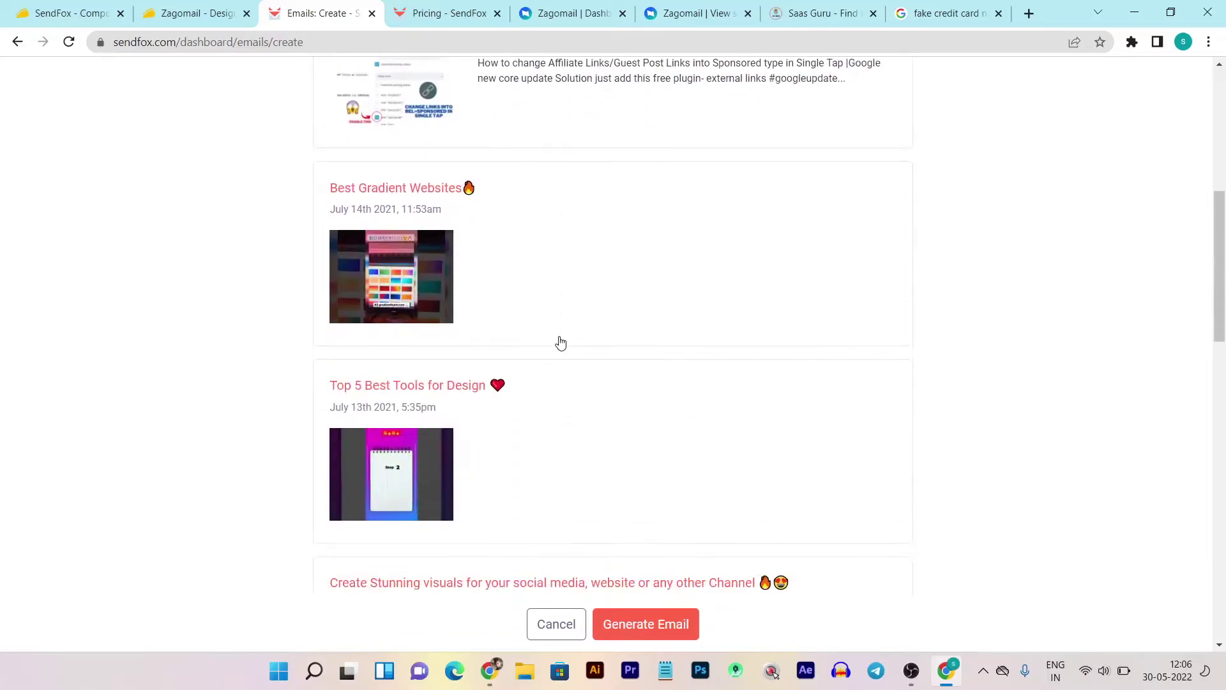
scroll(588, 375, "down", 3)
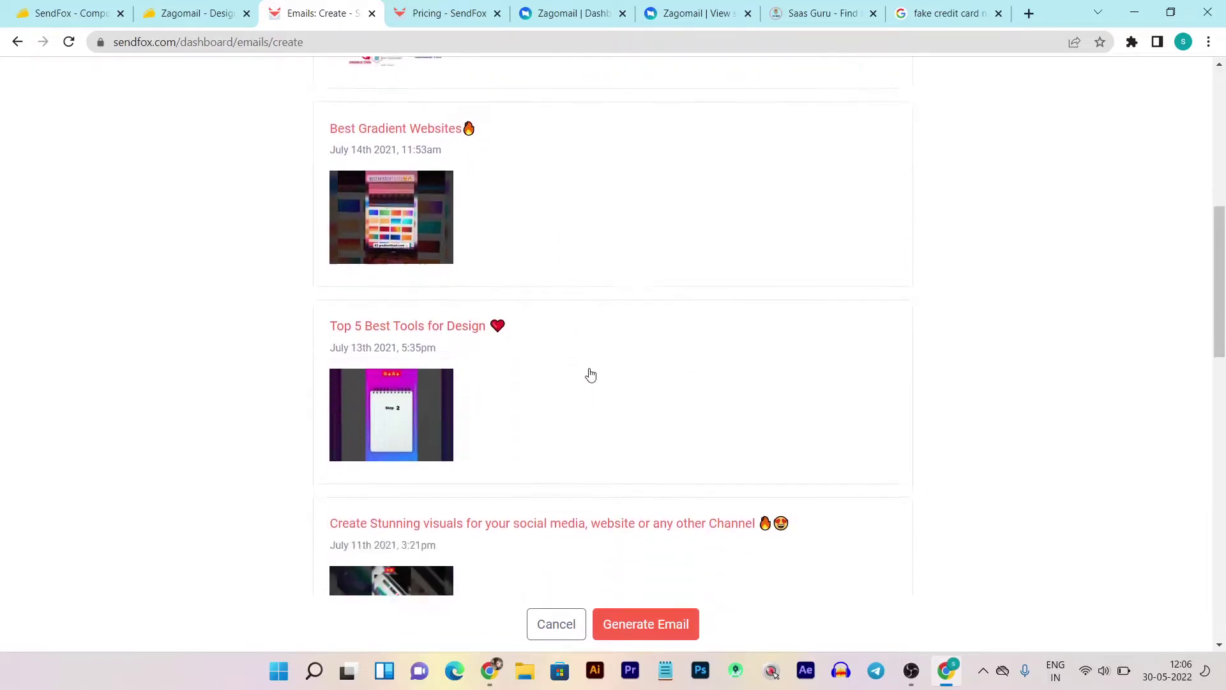
scroll(488, 363, "down", 9)
scroll(627, 378, "up", 5)
scroll(630, 377, "up", 13)
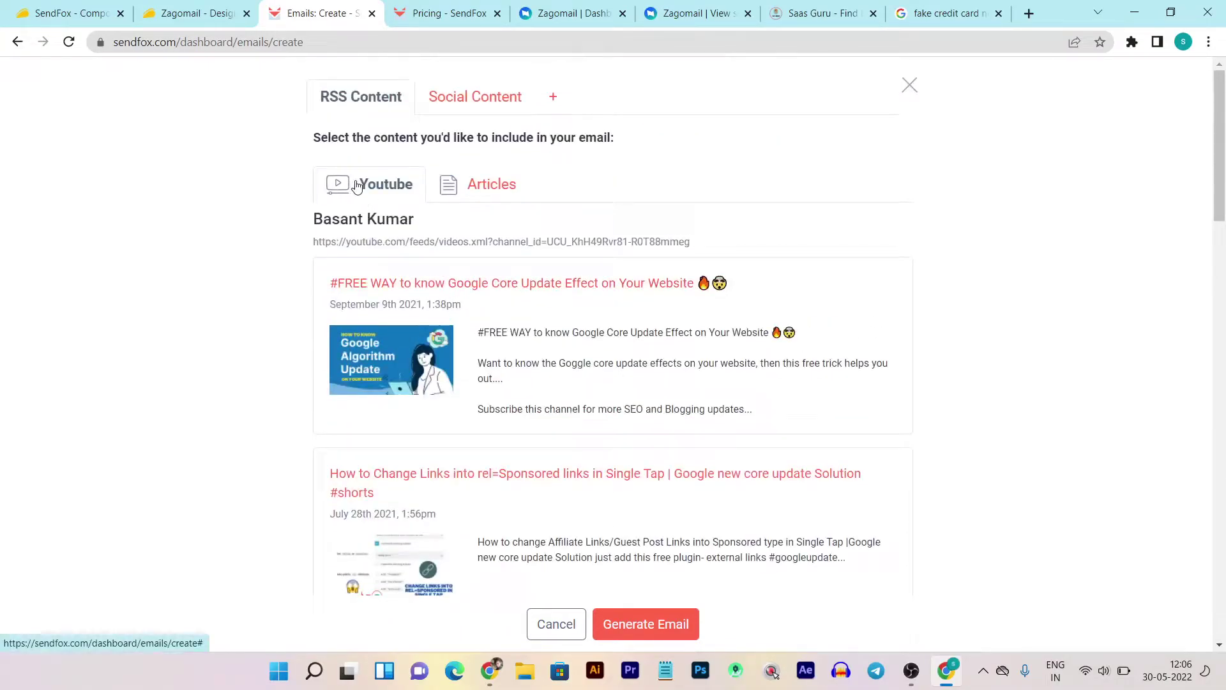
- Select the '#FREE WAY to know Google Core Update Effect' Youtube video and generate an email from it
left_click(476, 184)
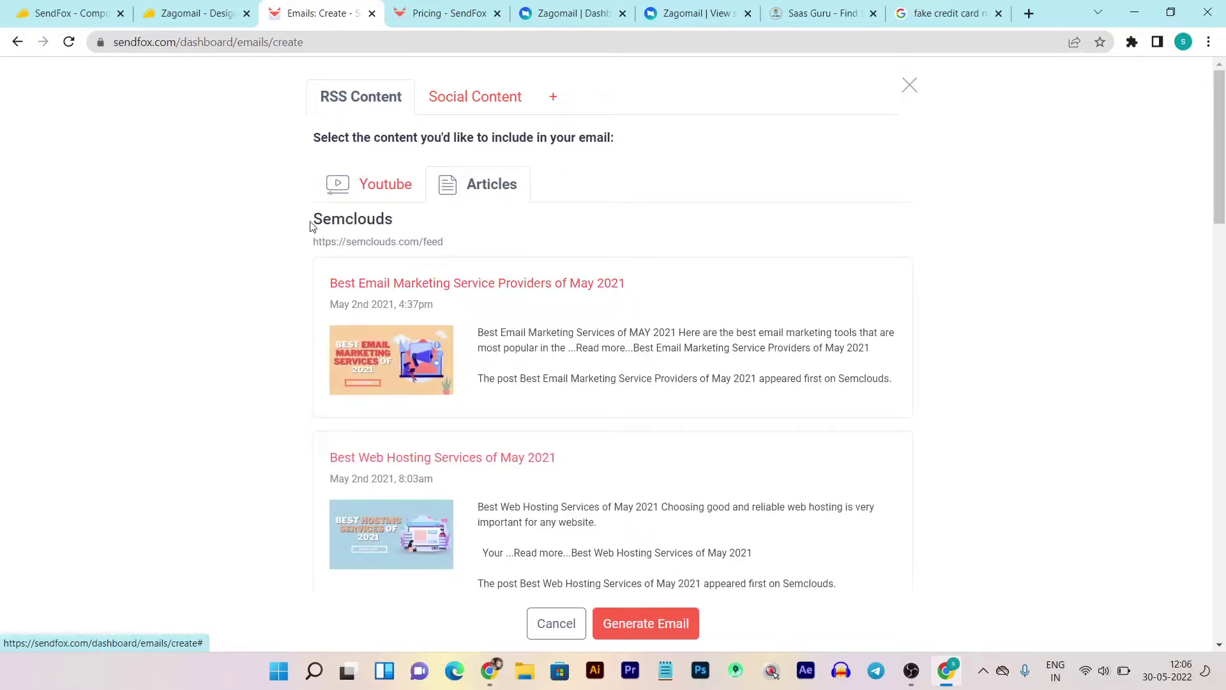
left_click_drag(450, 244, 312, 246)
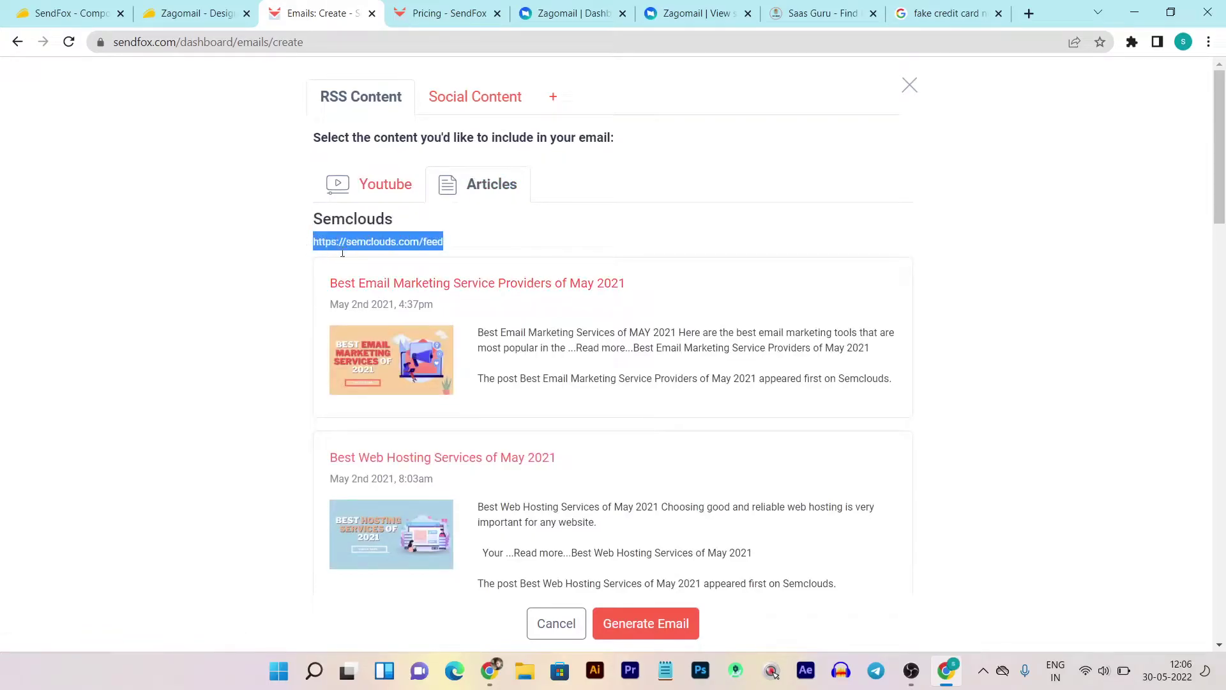
scroll(561, 342, "down", 5)
scroll(548, 419, "up", 5)
left_click(395, 187)
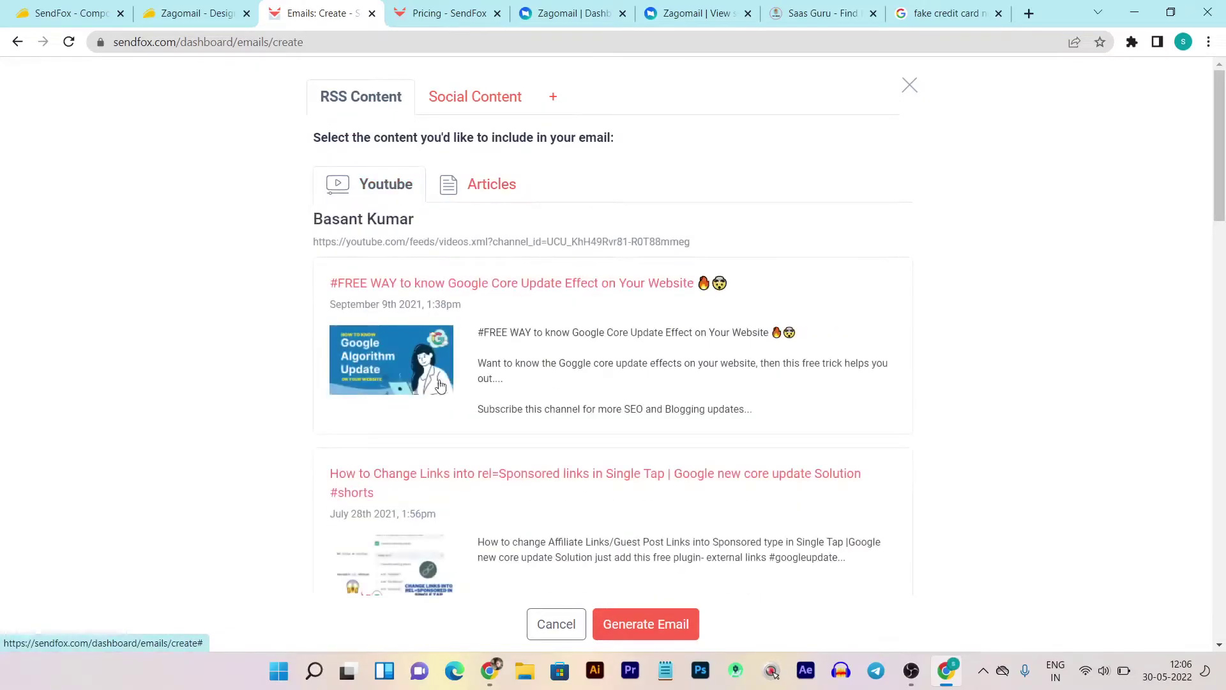
left_click(562, 346)
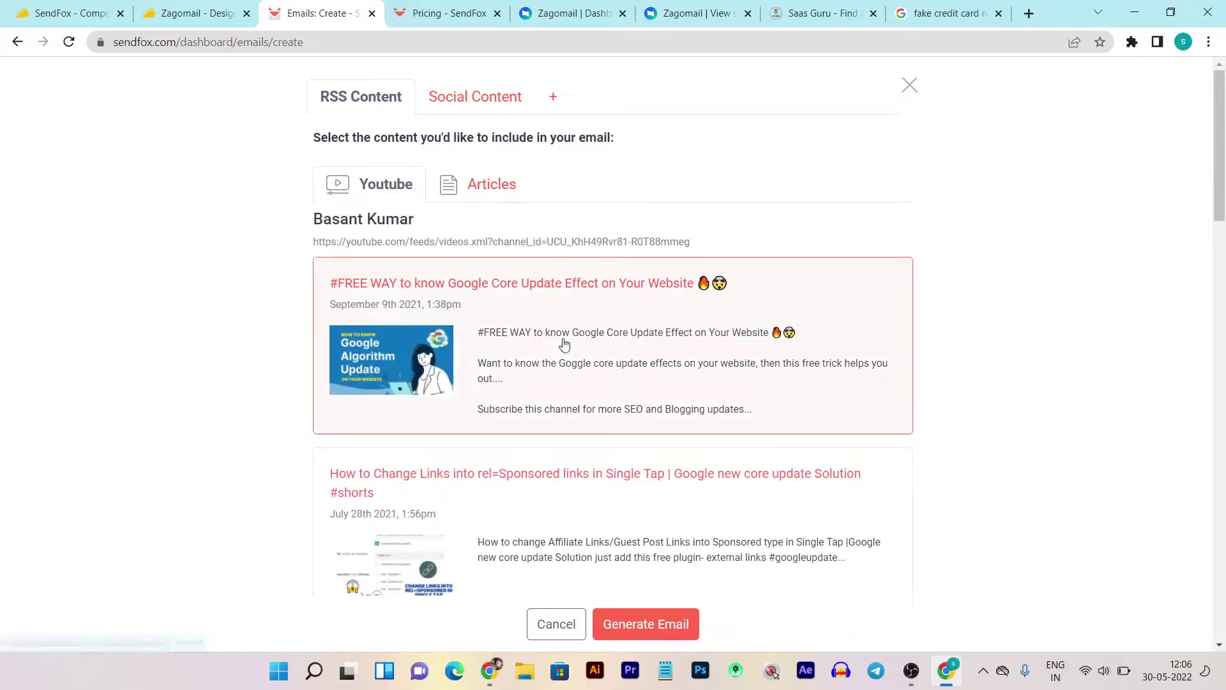
left_click(638, 629)
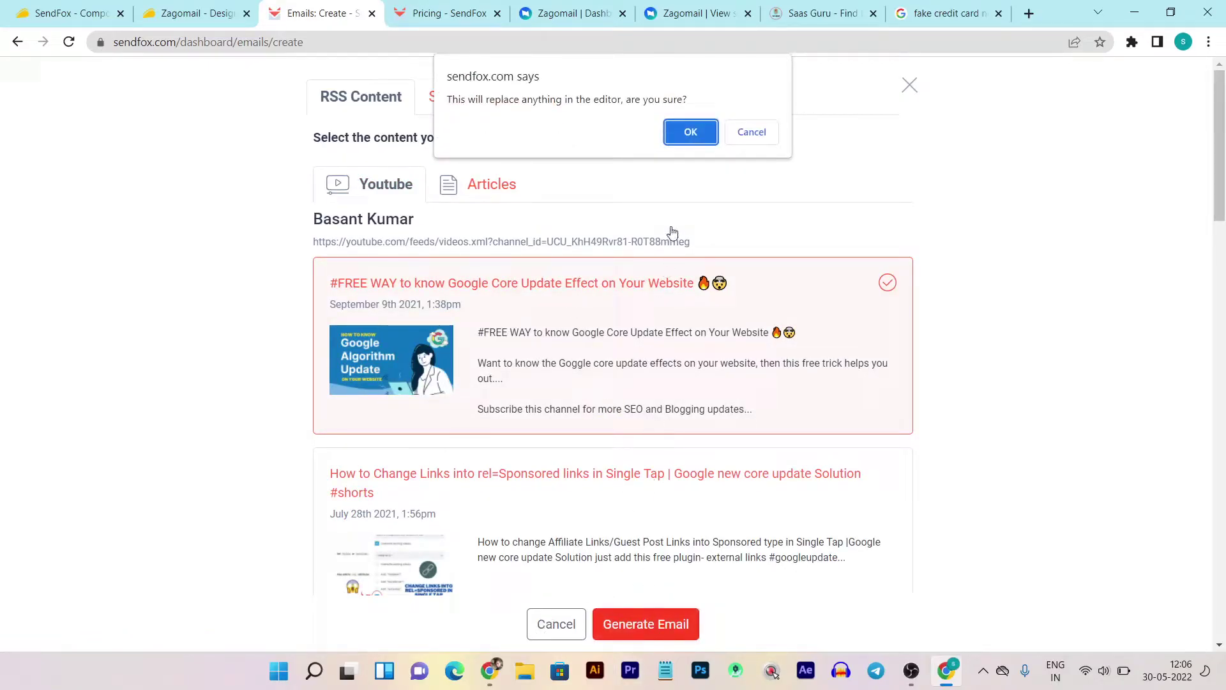
- Confirm the replacement so the video's headline, thumbnail, description and read-more link fill the body
left_click(685, 145)
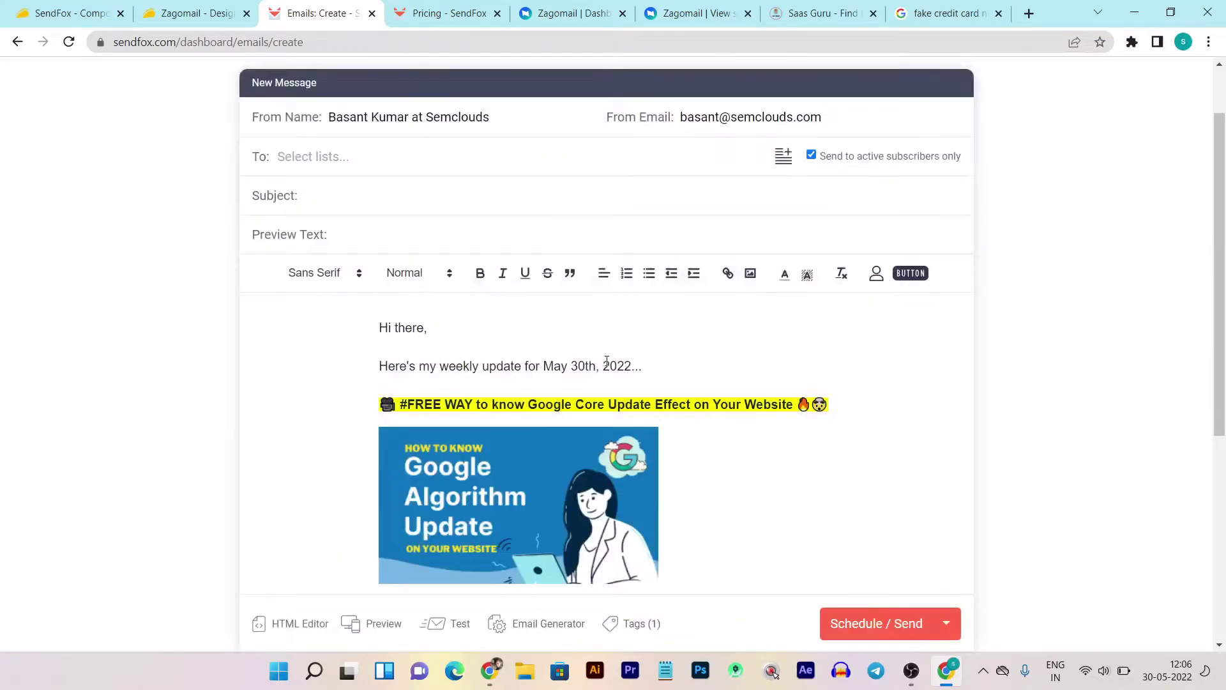
scroll(539, 368, "down", 4)
scroll(539, 369, "down", 2)
scroll(547, 411, "up", 5)
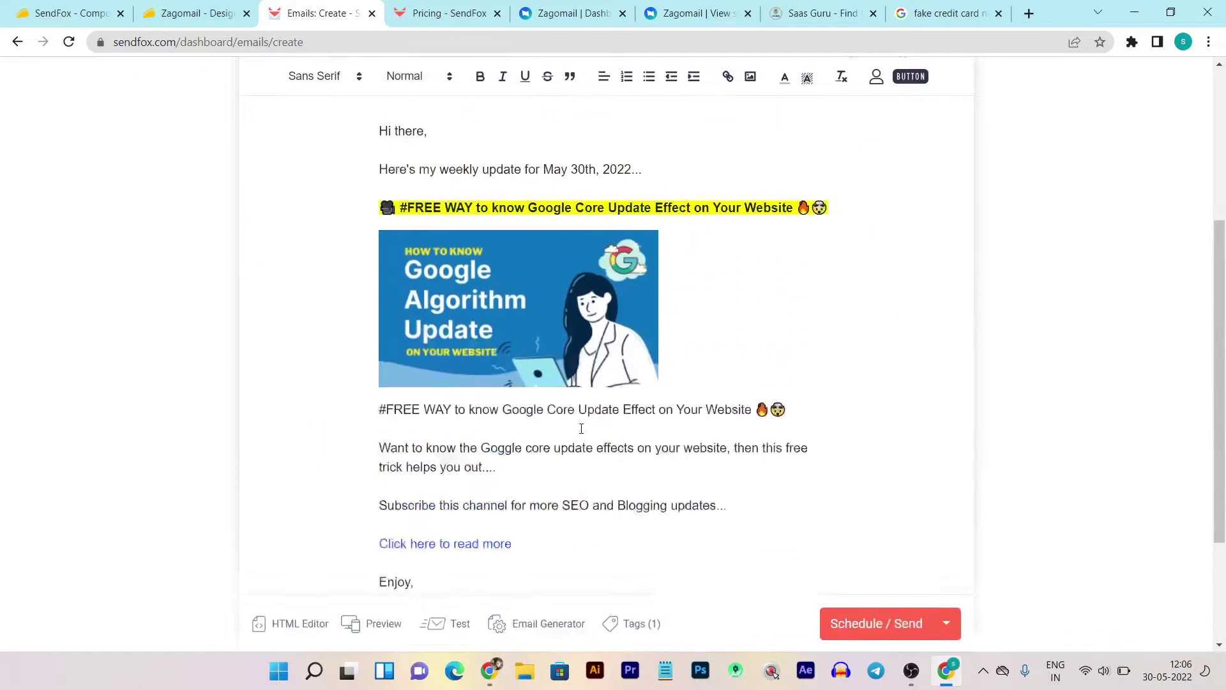
scroll(796, 430, "up", 3)
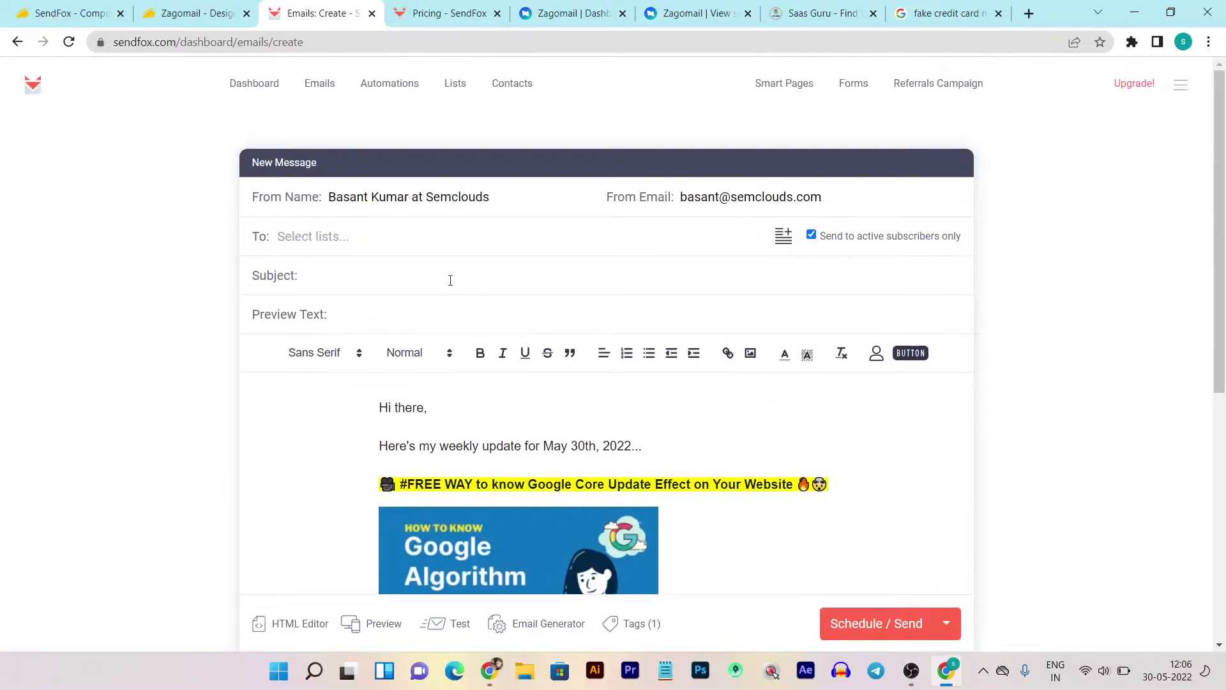
- Set the email's recipients to the Content Marketing Ebook (4) list
left_click(342, 238)
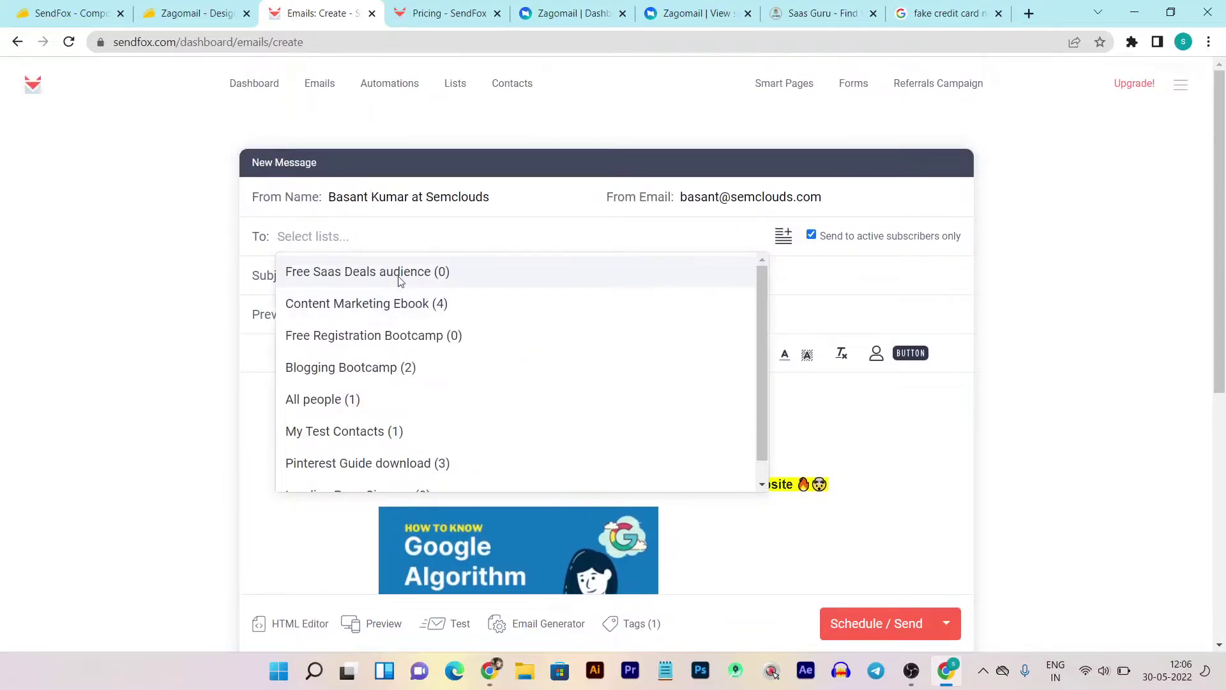
left_click(389, 305)
scroll(883, 474, "down", 4)
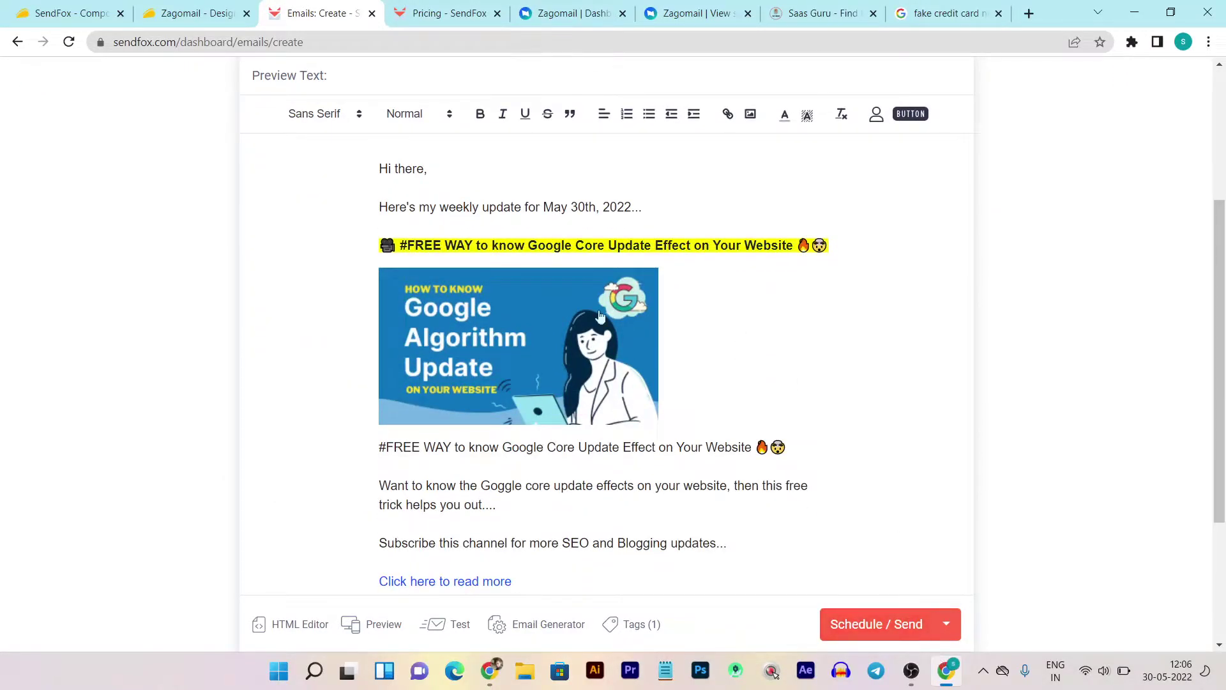
scroll(319, 279, "up", 4)
scroll(718, 452, "down", 5)
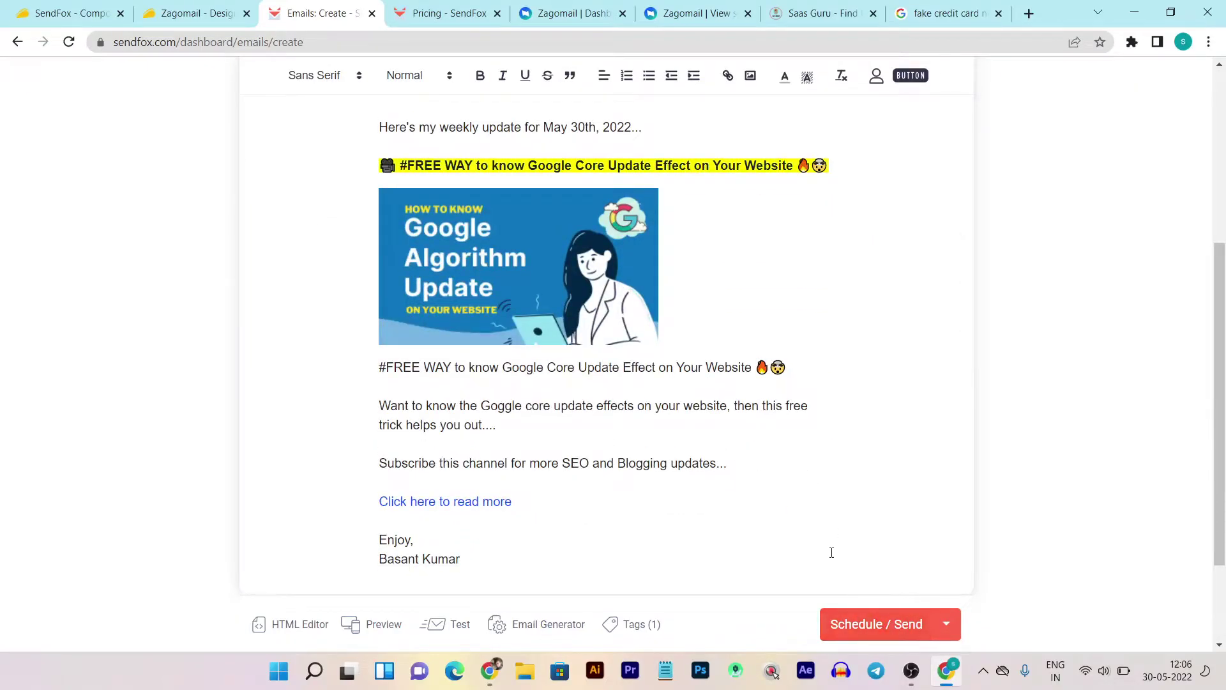
scroll(639, 479, "up", 5)
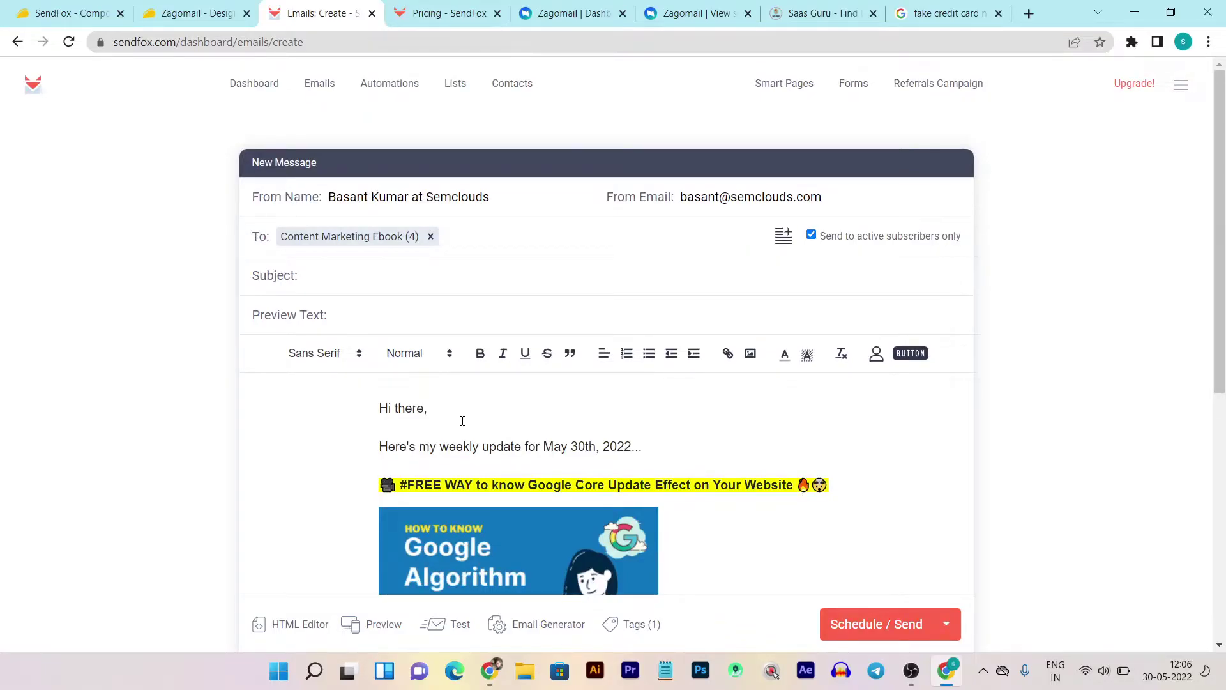
scroll(462, 420, "down", 1)
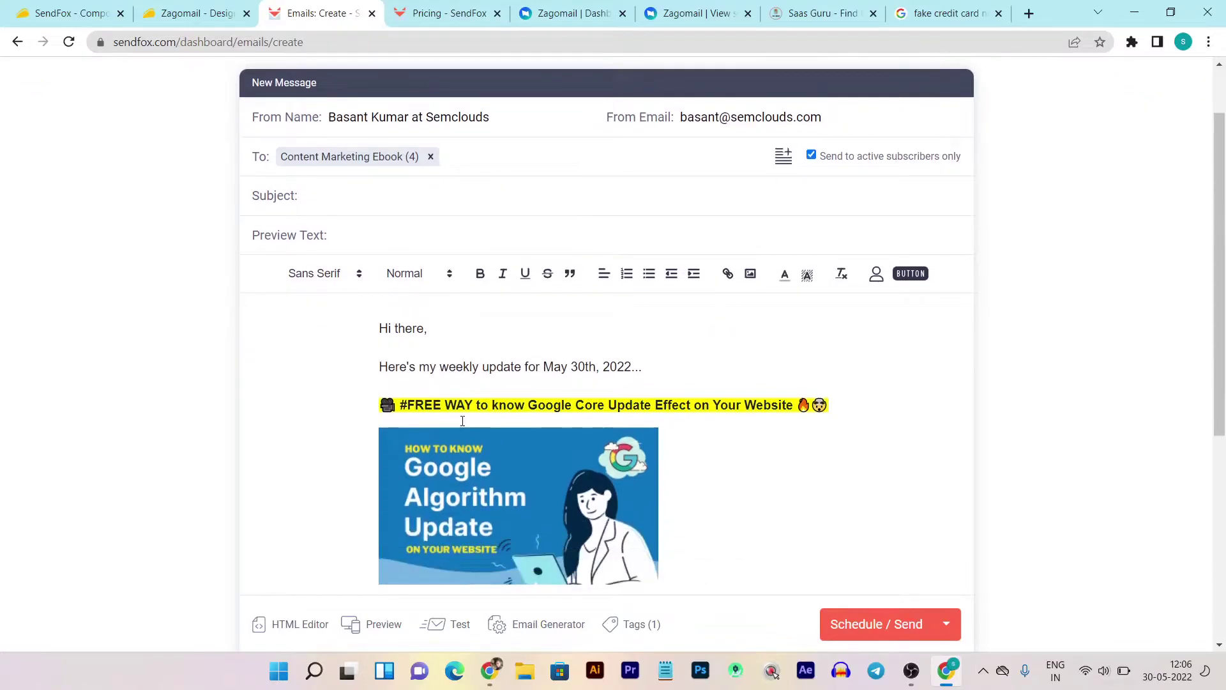
scroll(463, 420, "up", 1)
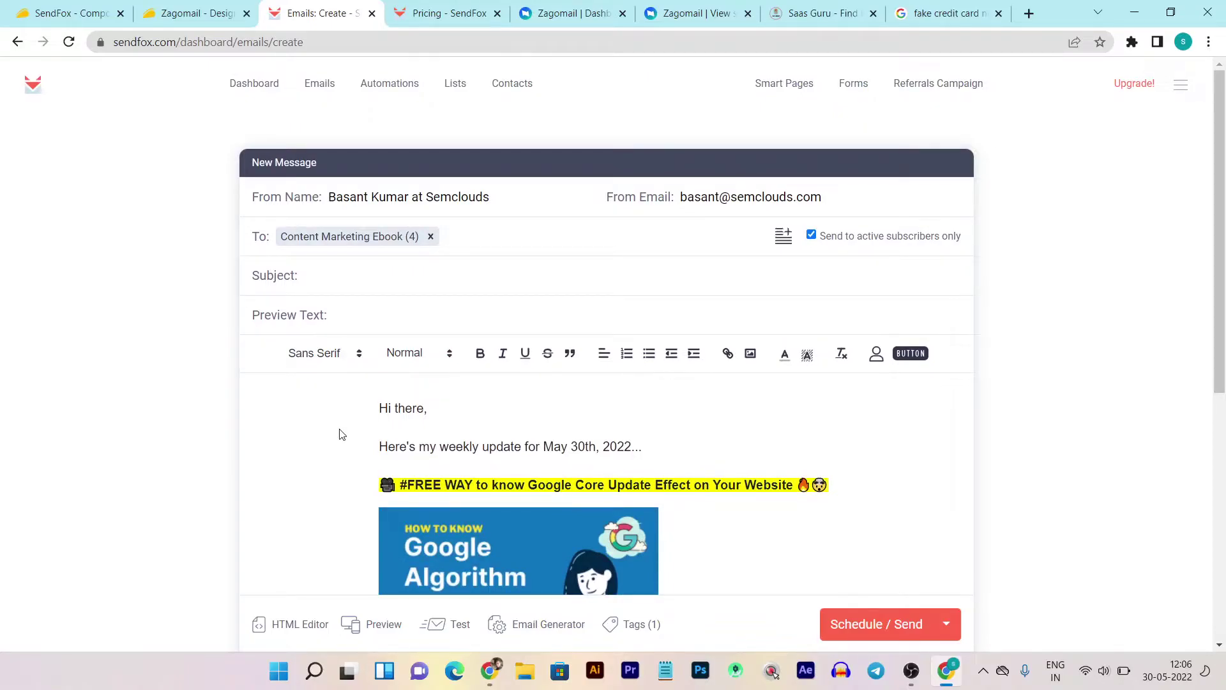
- Go to Automations and review the 6 existing series with their triggers and status
left_click(393, 82)
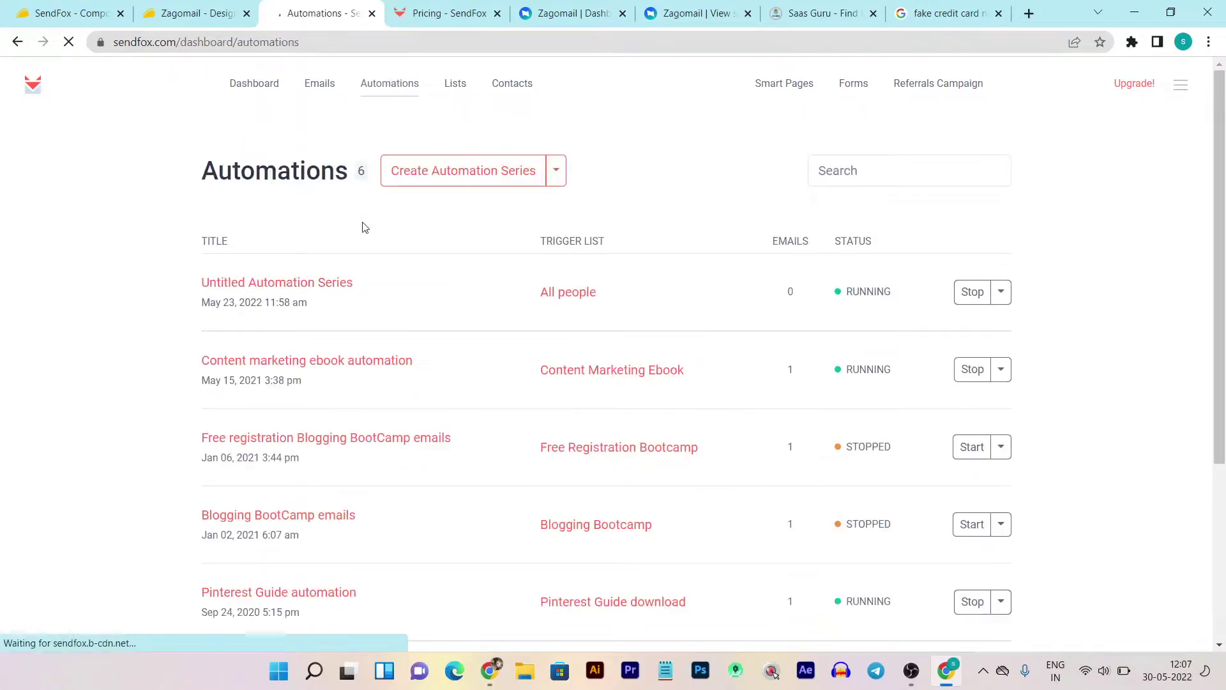
scroll(897, 345, "down", 4)
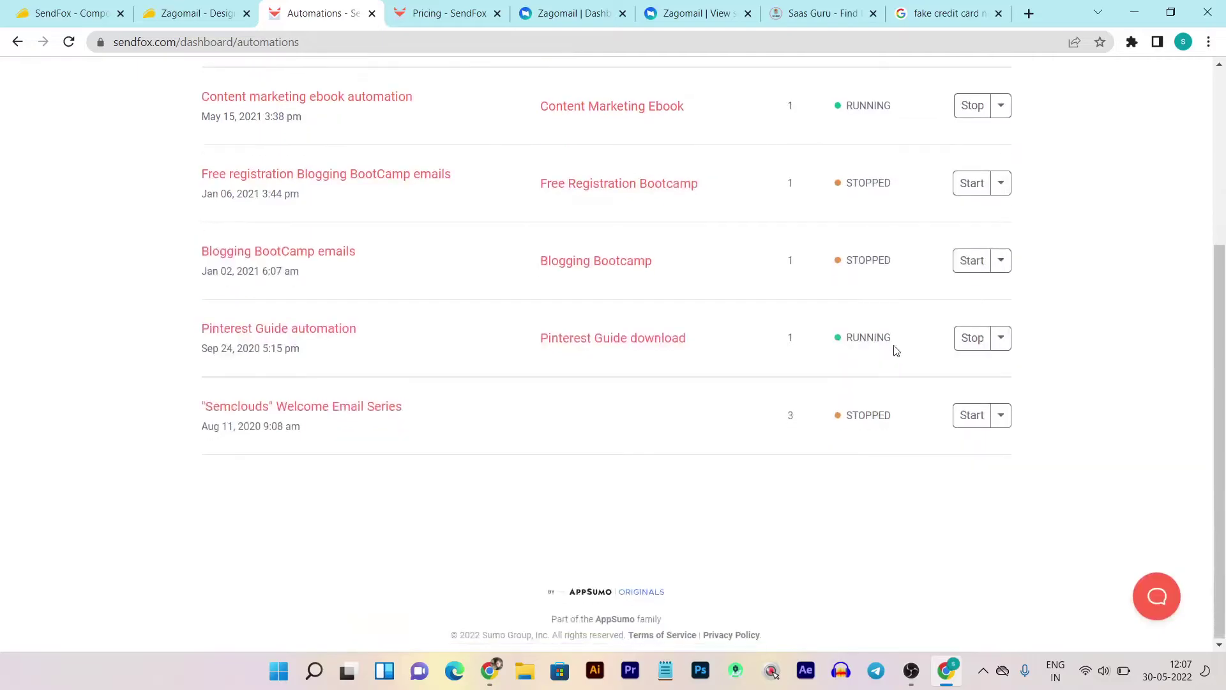
scroll(617, 455, "up", 4)
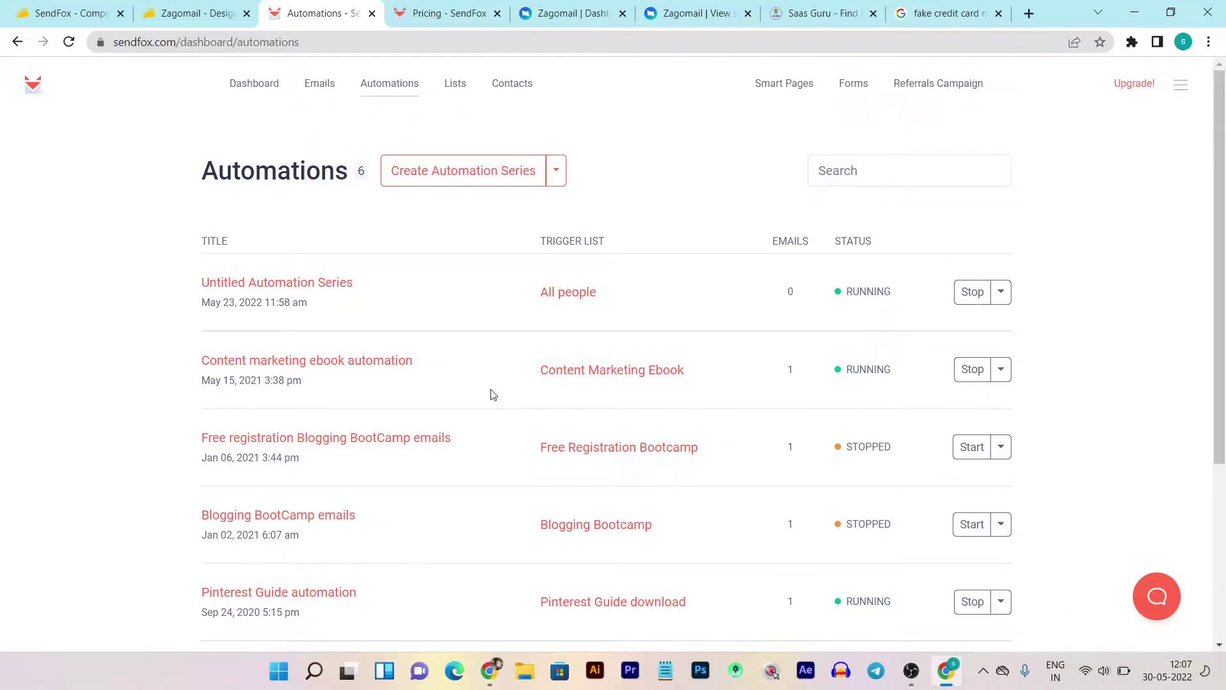
left_click(395, 180)
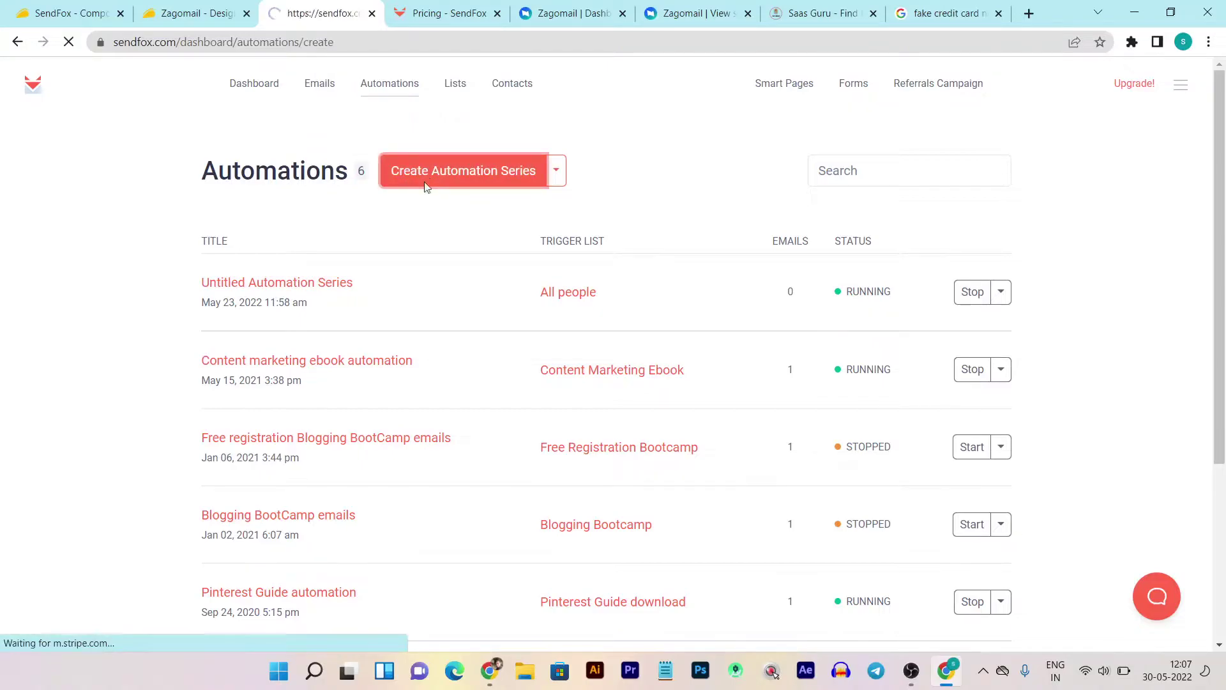
- Set All people as the new series' trigger list and reconfirm it in Edit Trigger
left_click(530, 244)
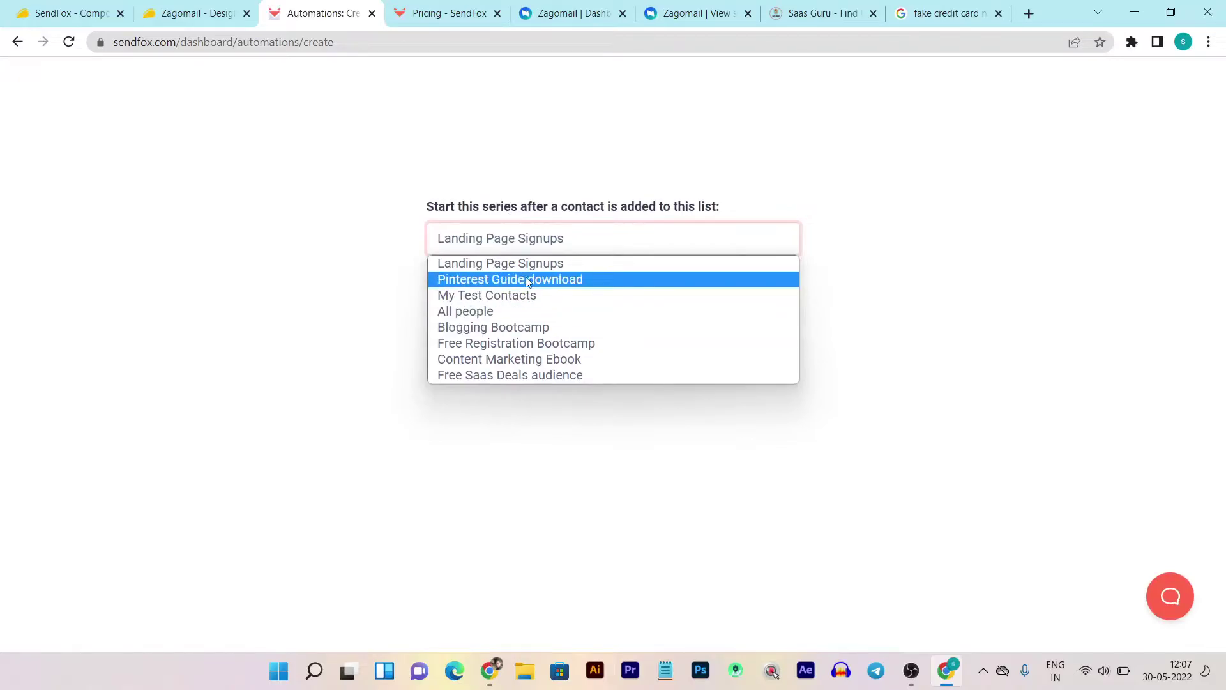
left_click(451, 317)
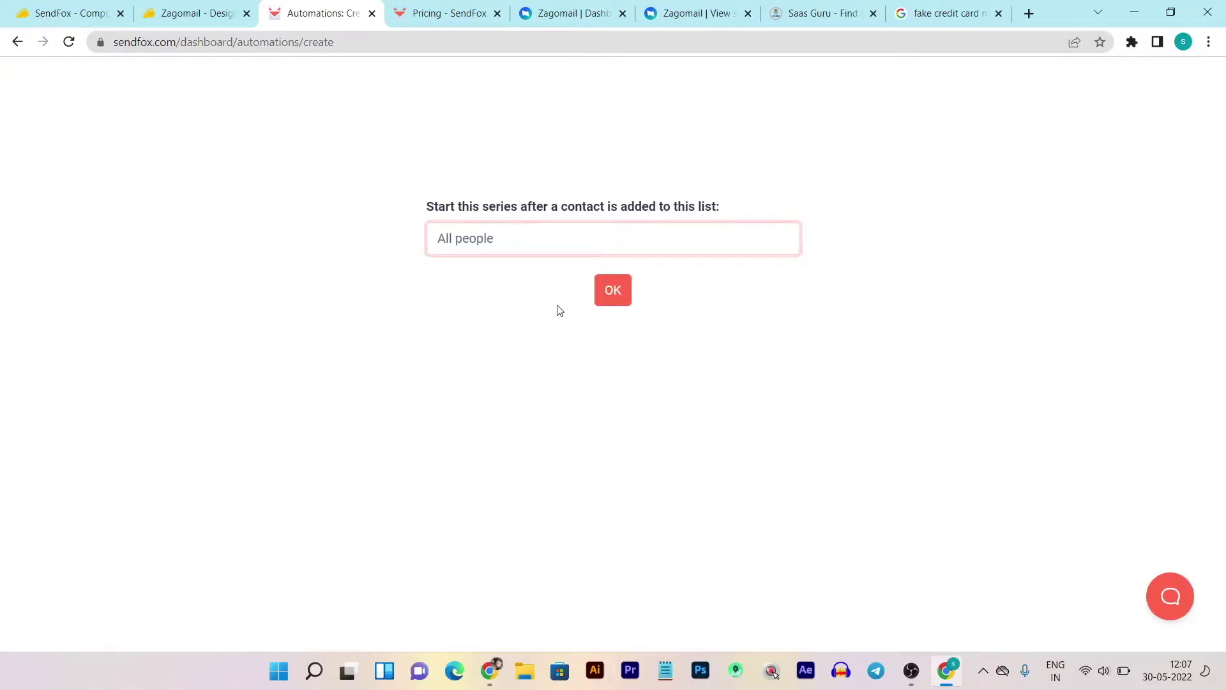
left_click(613, 295)
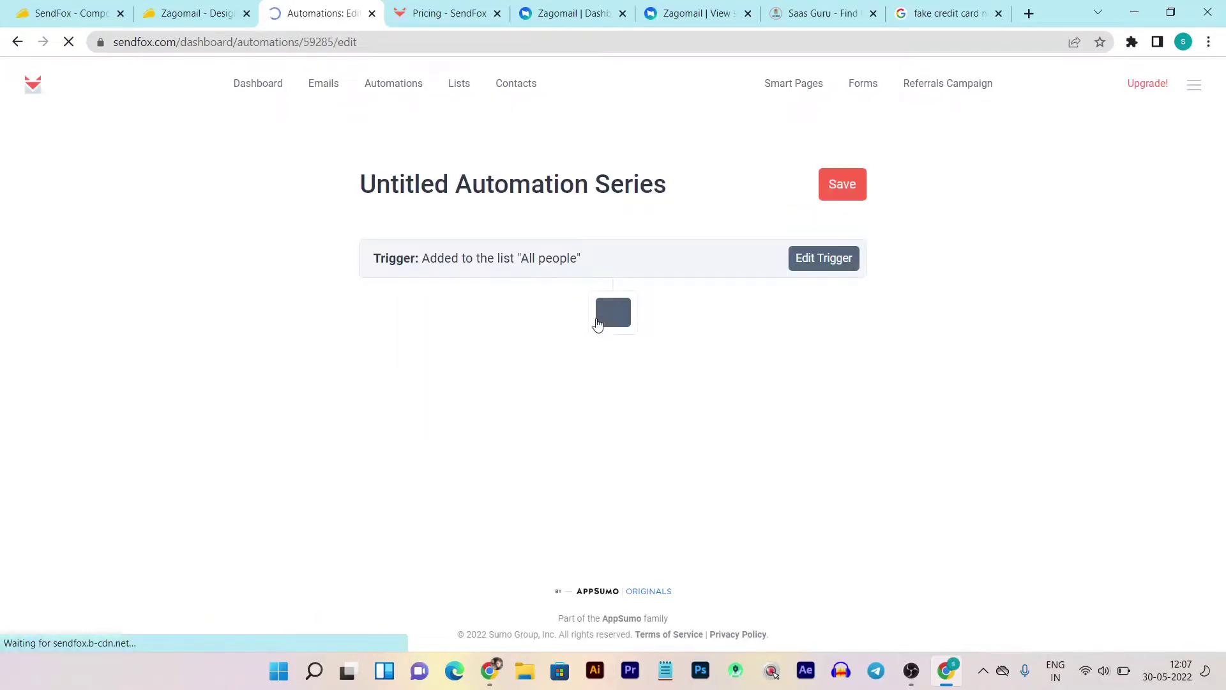
left_click(839, 263)
left_click(623, 292)
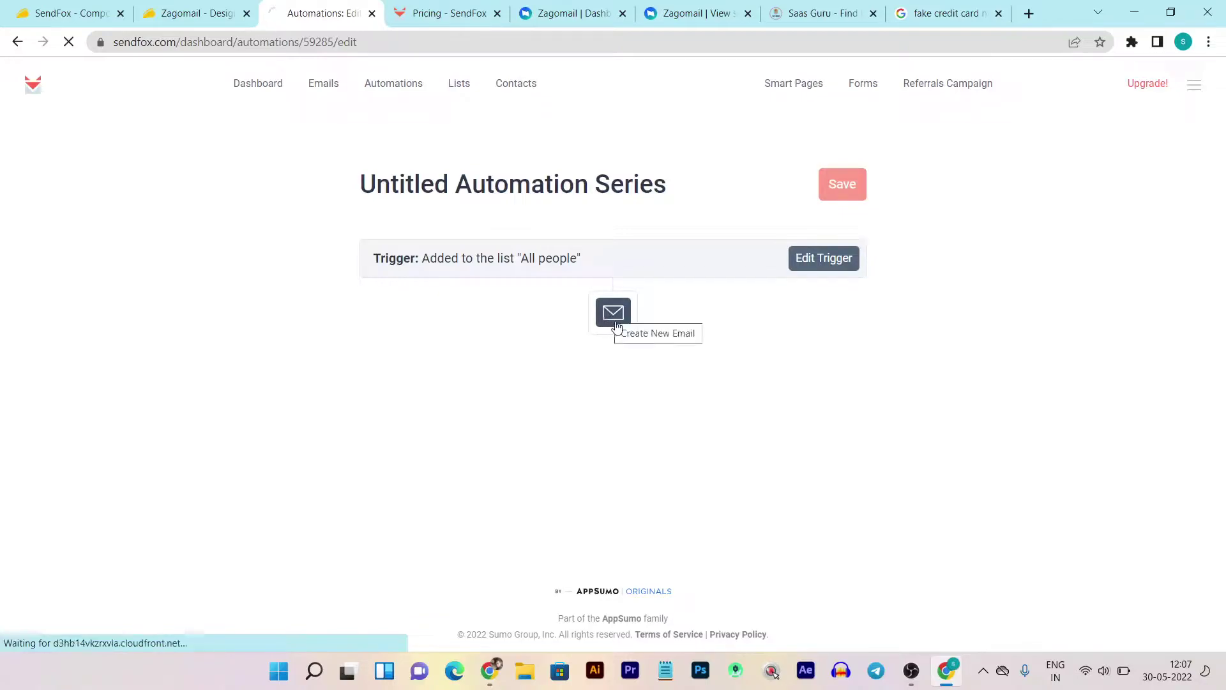
left_click(611, 316)
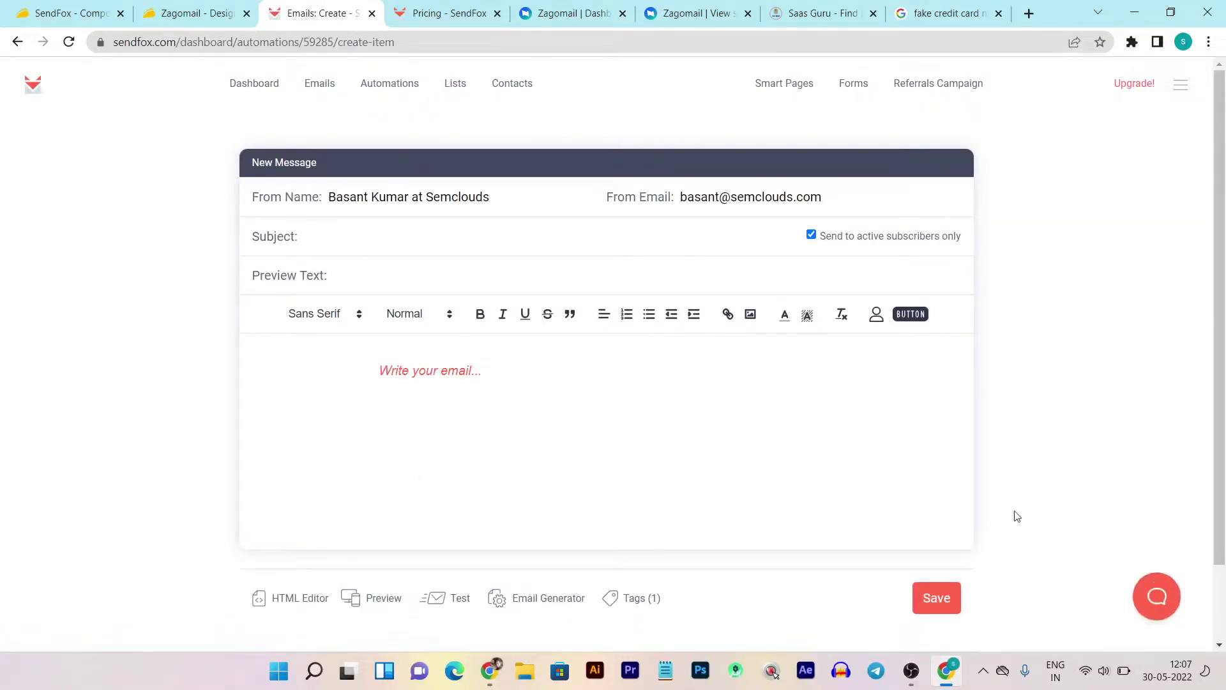
- Write a placeholder email with the text 'grjhoihtopiuht' and 'jirgjoipjgh' and save it to the series
left_click(613, 406)
type("grjhoihtopiuht")
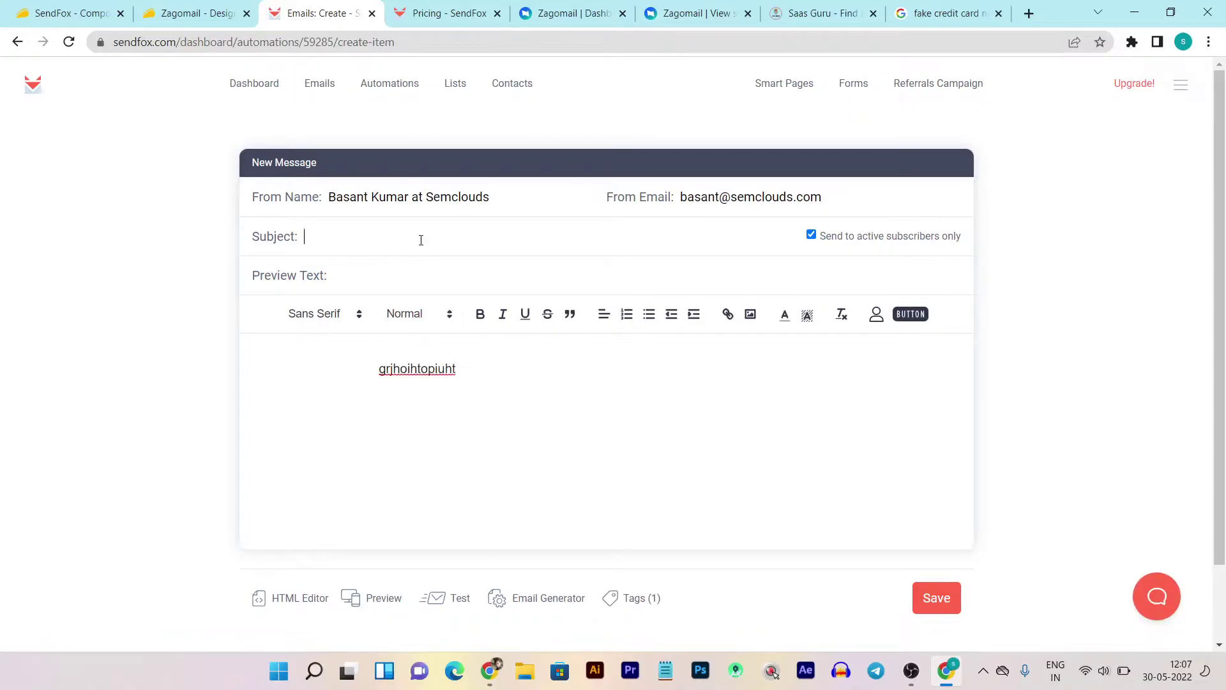
type("jirgjoipjgh")
left_click(936, 598)
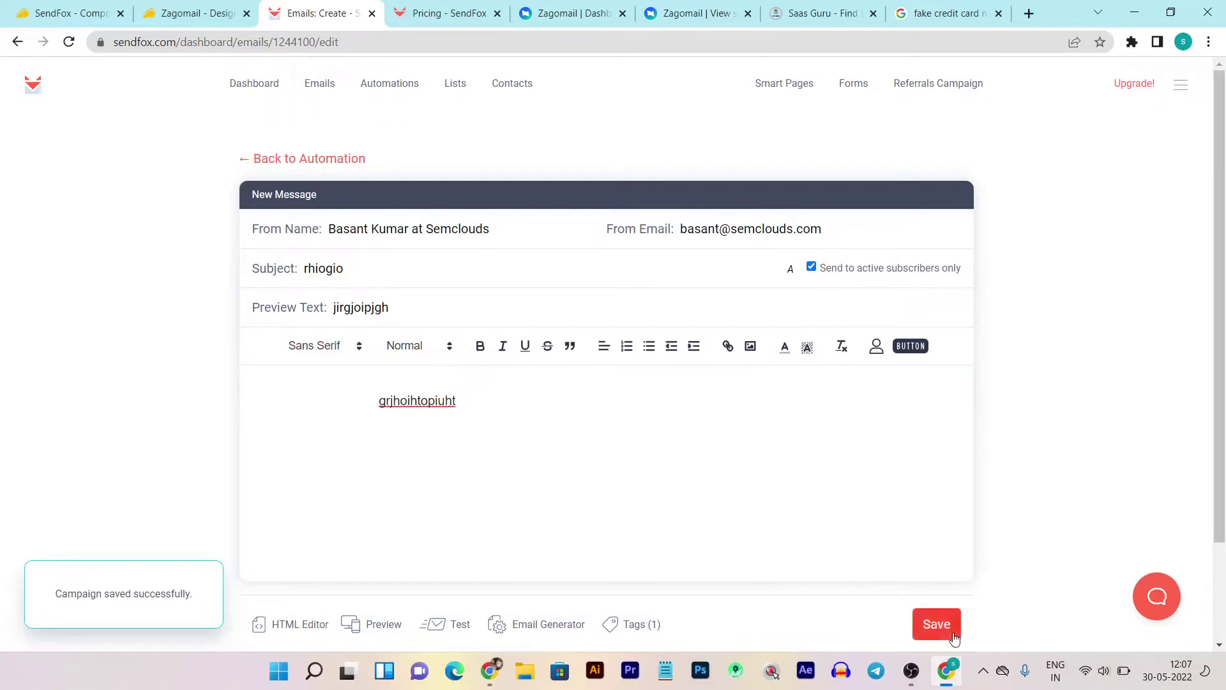
left_click(929, 629)
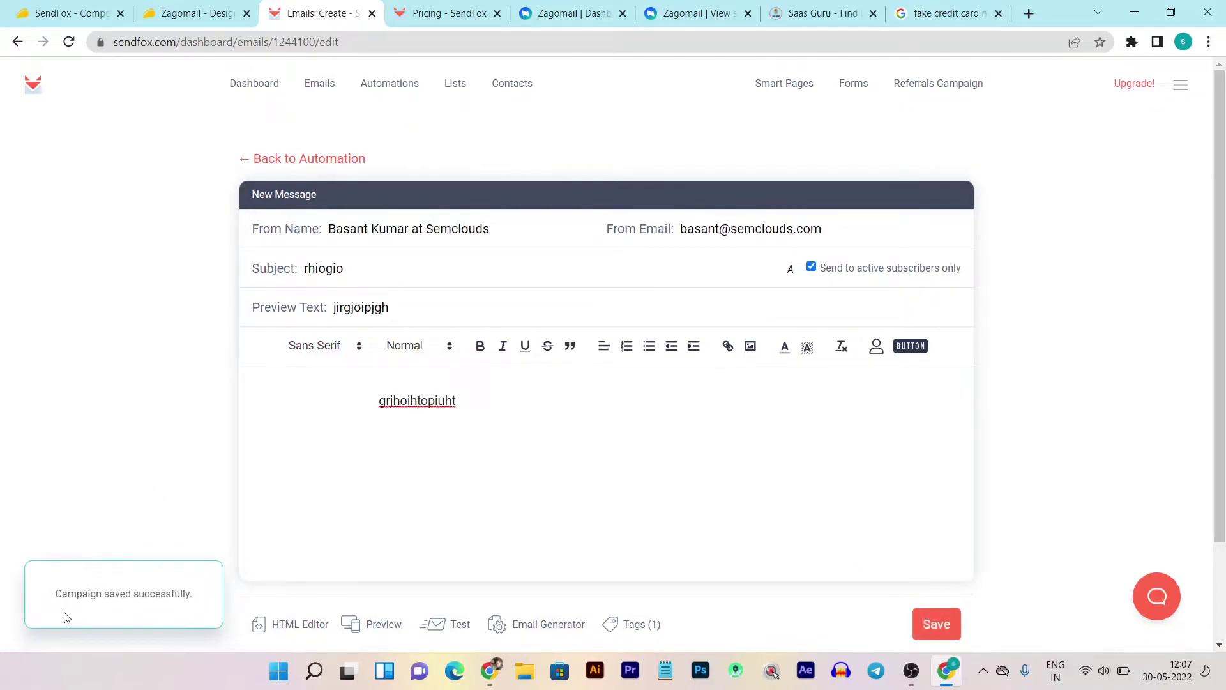
left_click(295, 161)
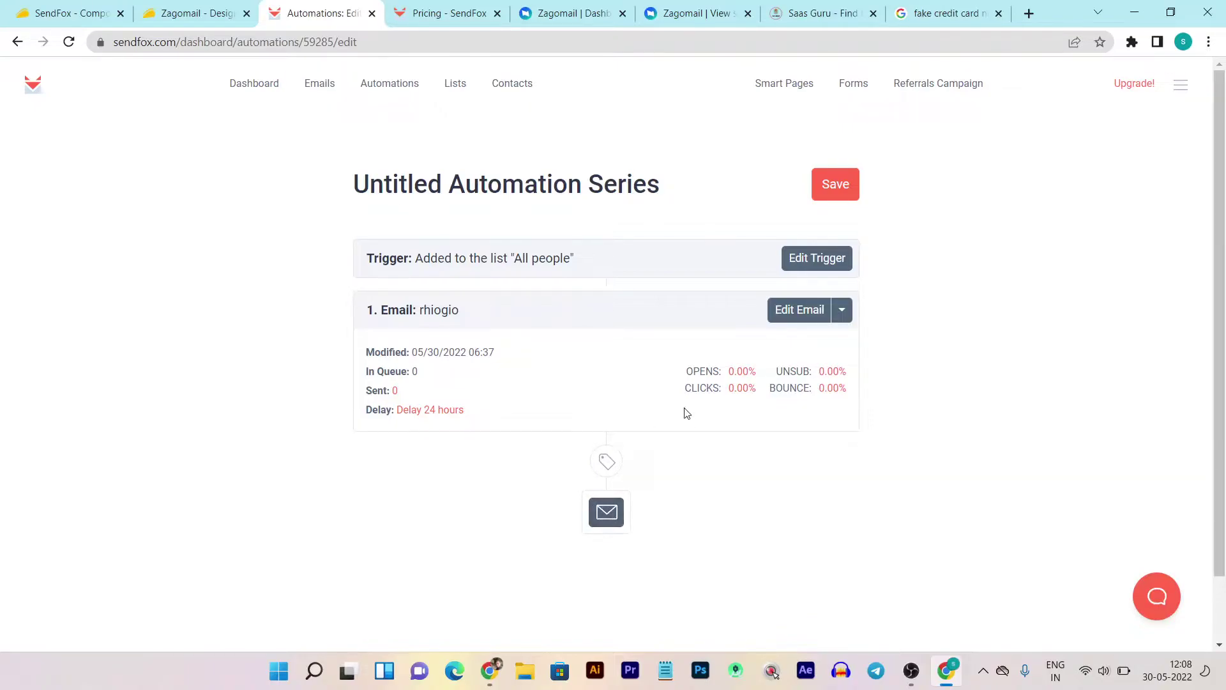
- Select the series title, then view the Lists page with its 8 contact lists
left_click(357, 179)
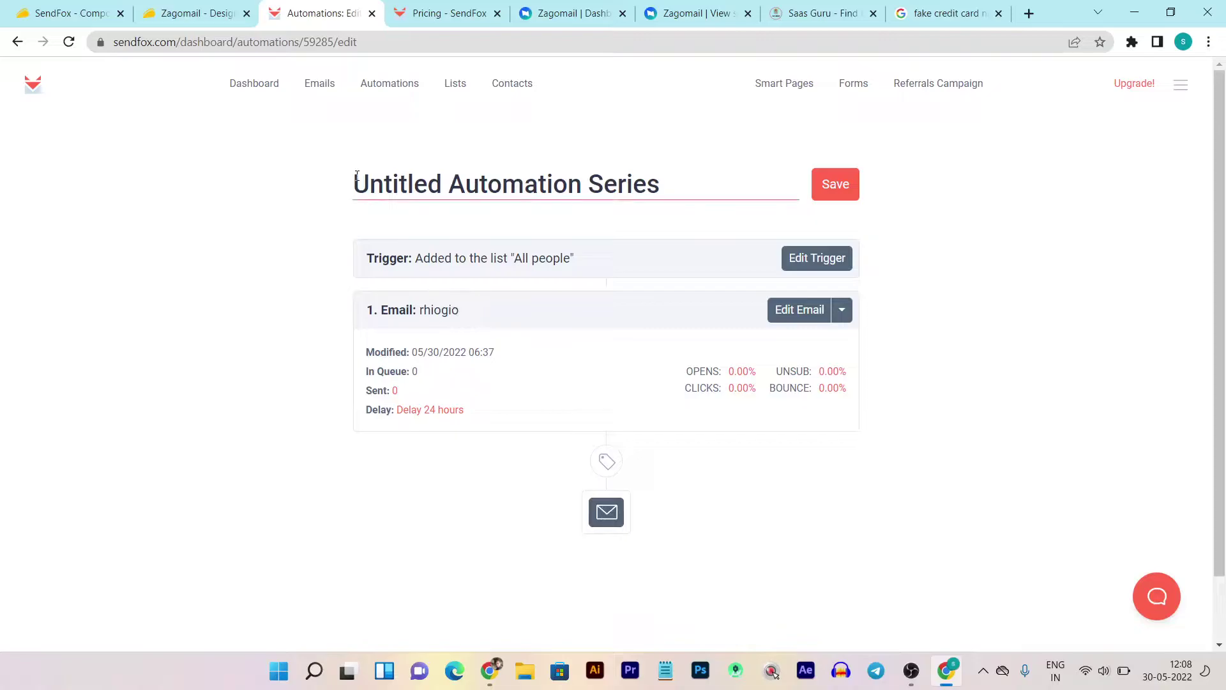
left_click(458, 88)
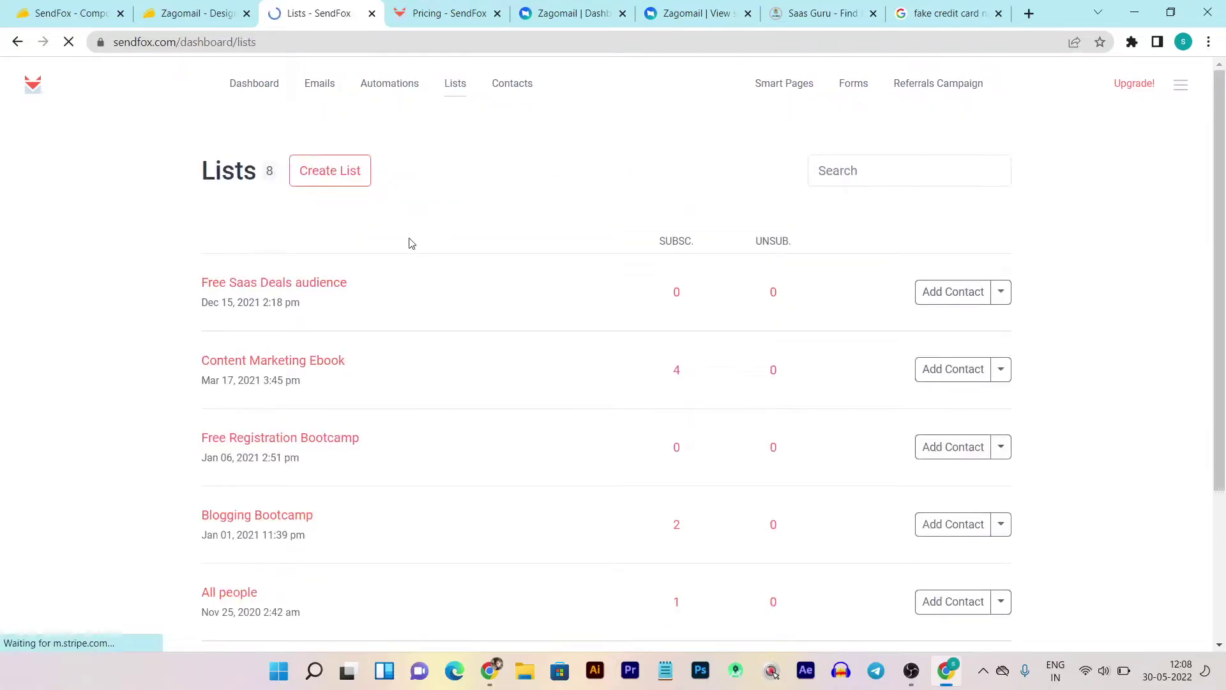
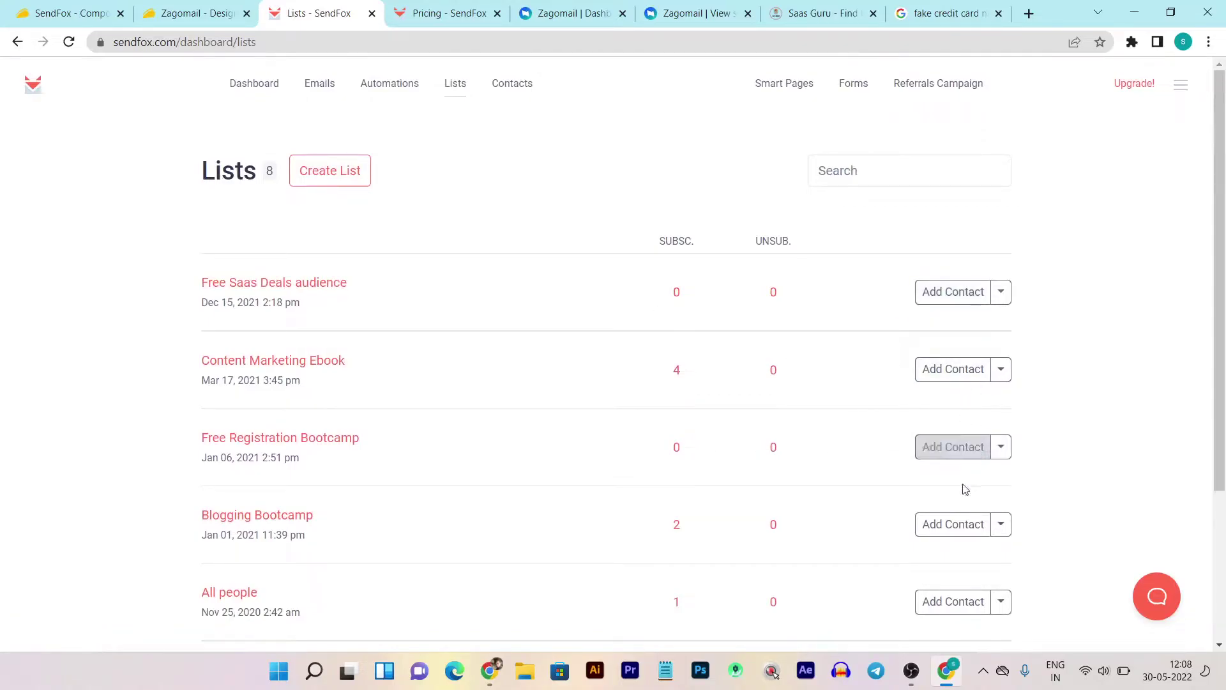
- Check the Delete option for the newest contact in Contacts, then move to Smart Pages
left_click(503, 85)
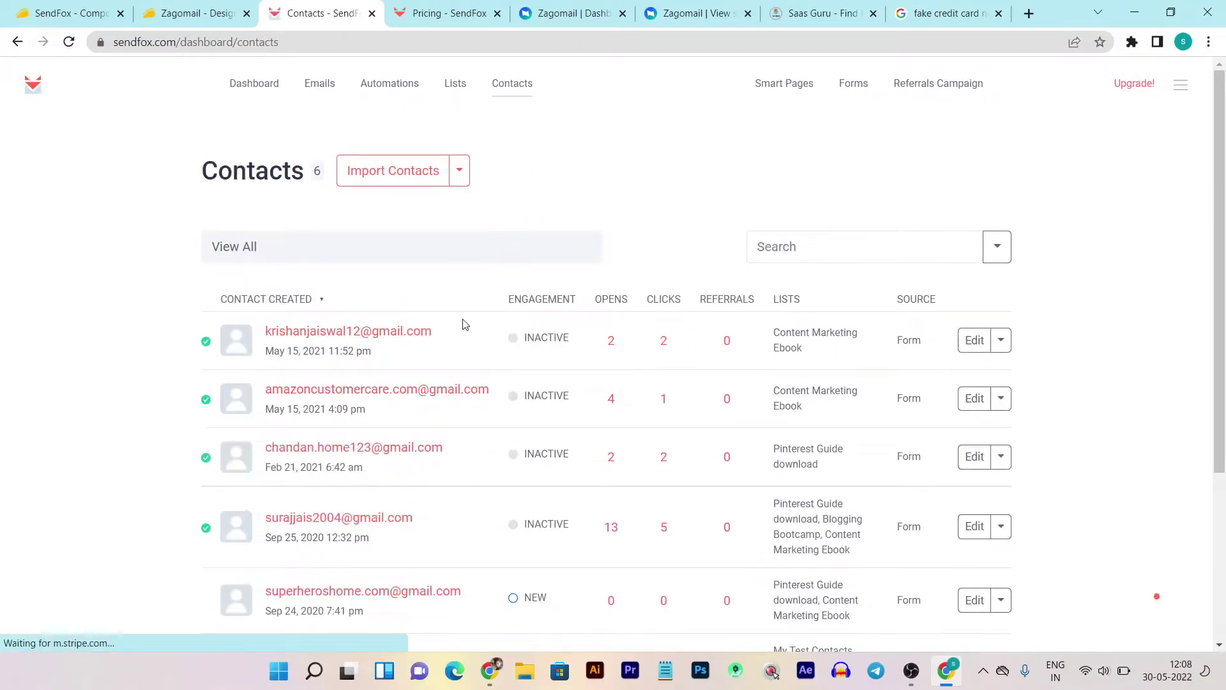
scroll(460, 323, "down", 4)
scroll(590, 368, "up", 4)
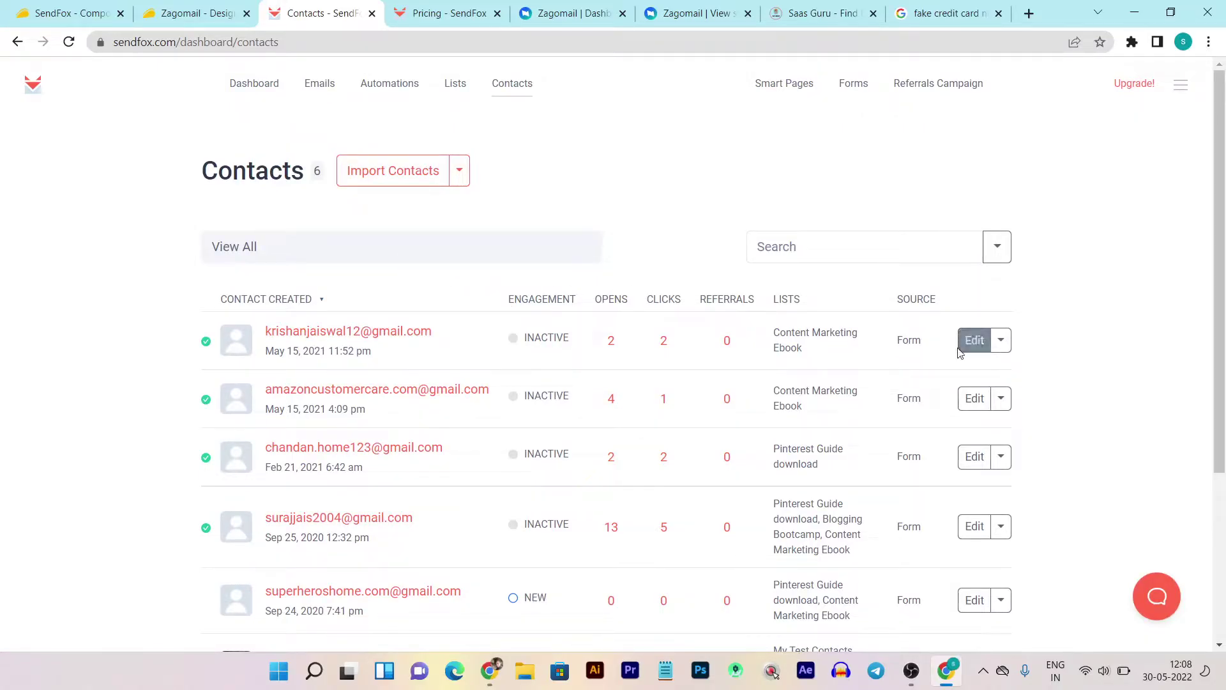
left_click(1000, 340)
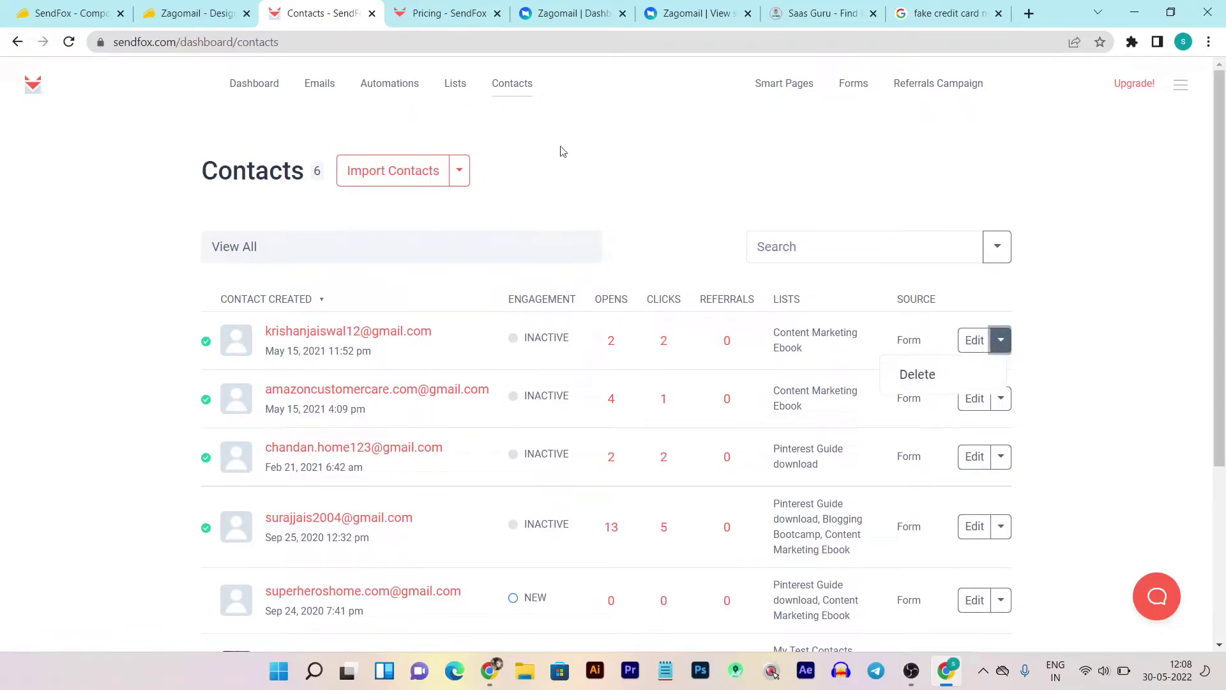
left_click(788, 84)
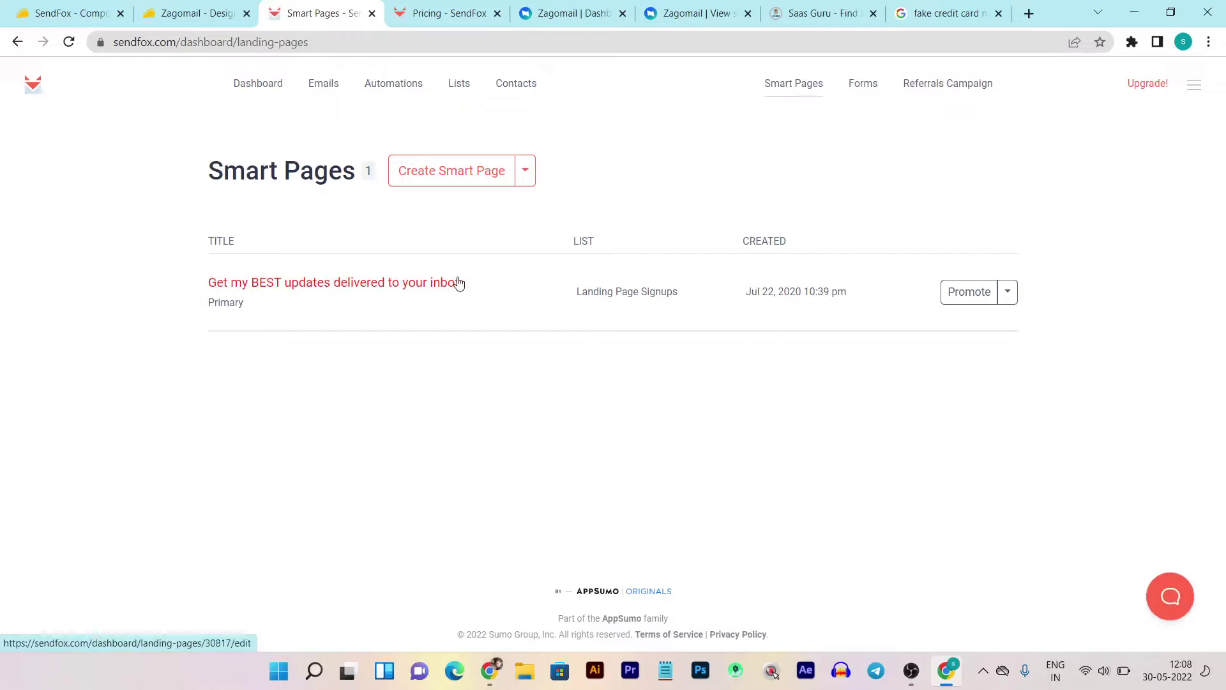
- Open the 'Get my BEST updates delivered to your inbox.' page and review its Content, Visual and Form settings
left_click(320, 287)
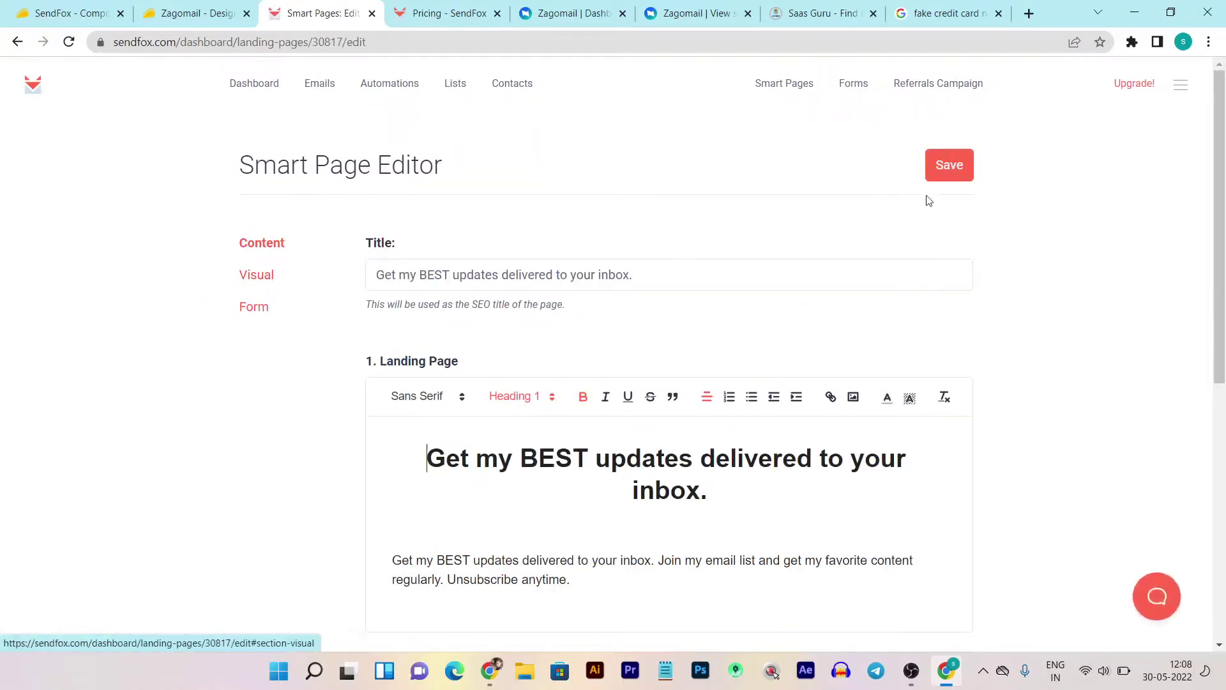
scroll(707, 287, "down", 8)
scroll(498, 447, "up", 10)
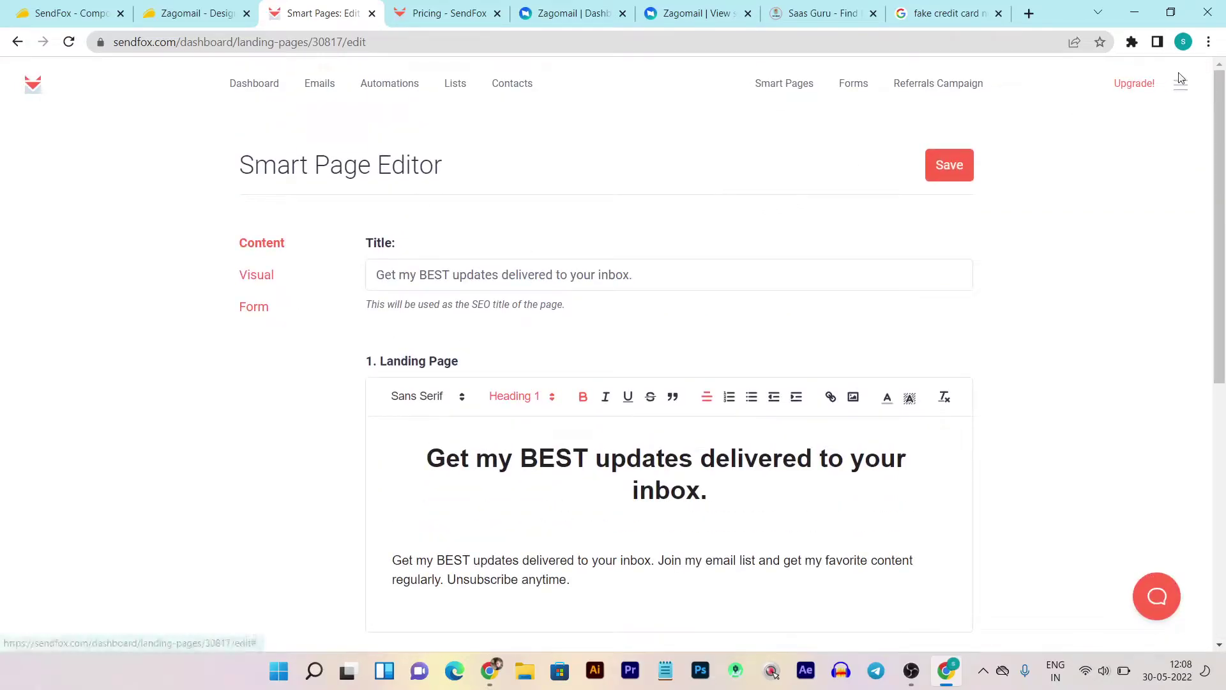
left_click(261, 275)
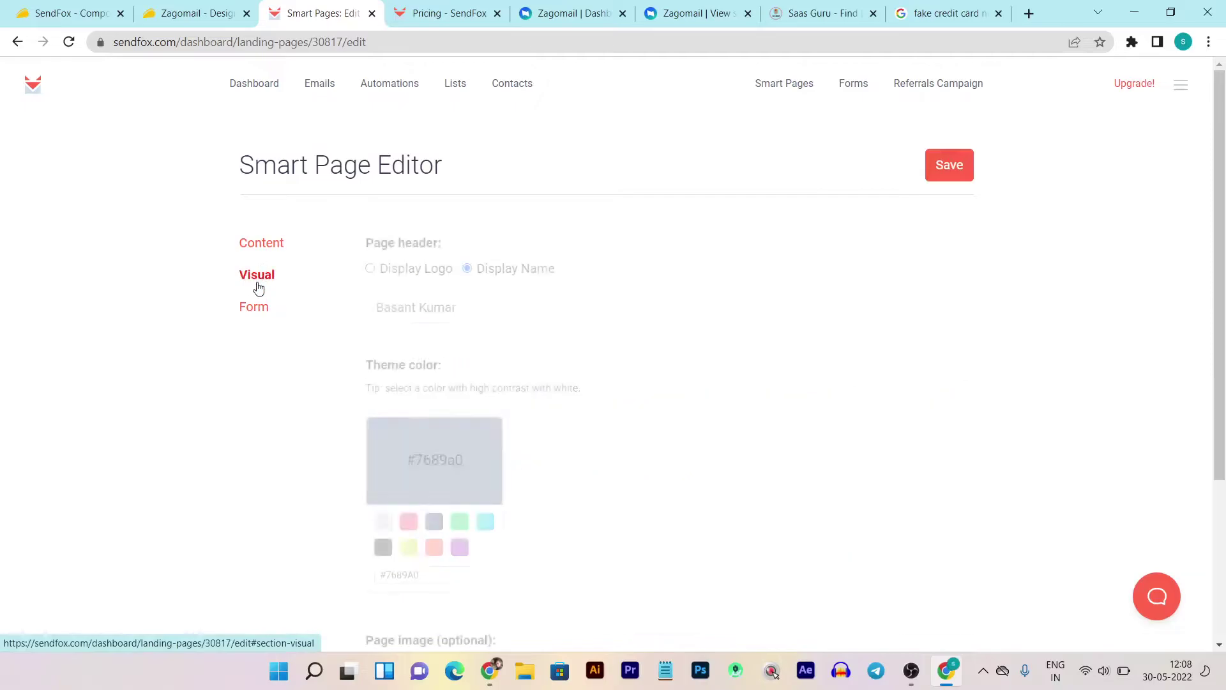
left_click(252, 308)
left_click(274, 281)
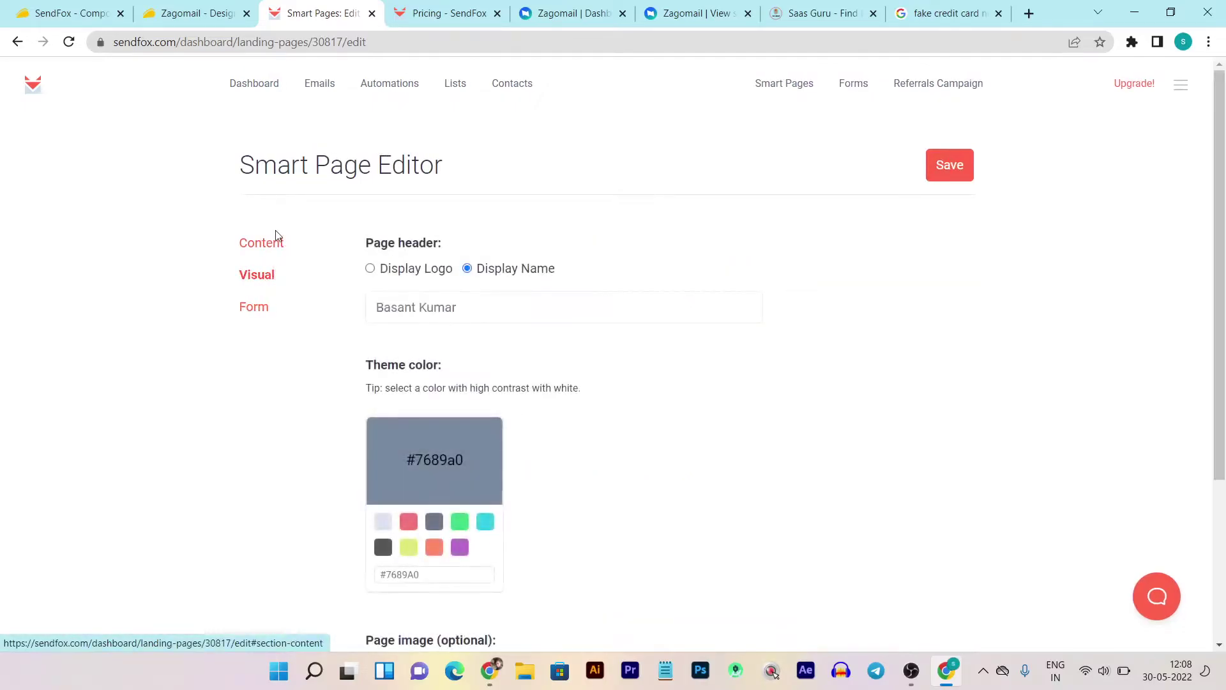
left_click(267, 243)
scroll(559, 255, "down", 1)
scroll(555, 260, "down", 5)
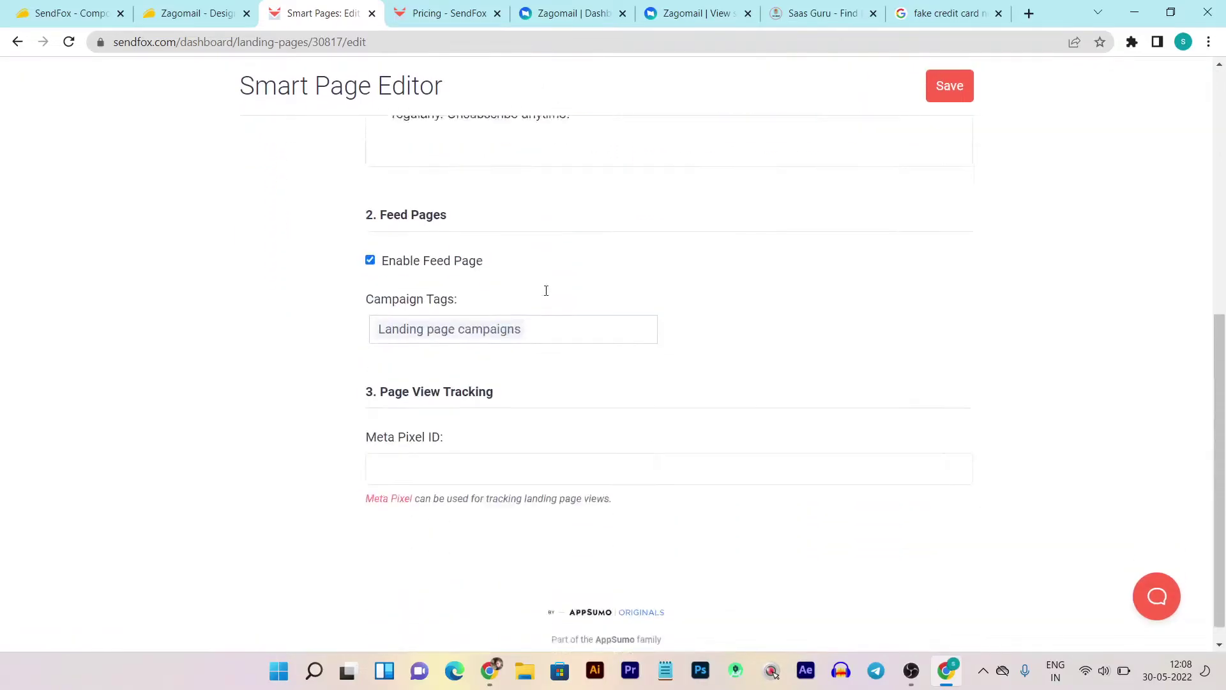
scroll(676, 260, "up", 5)
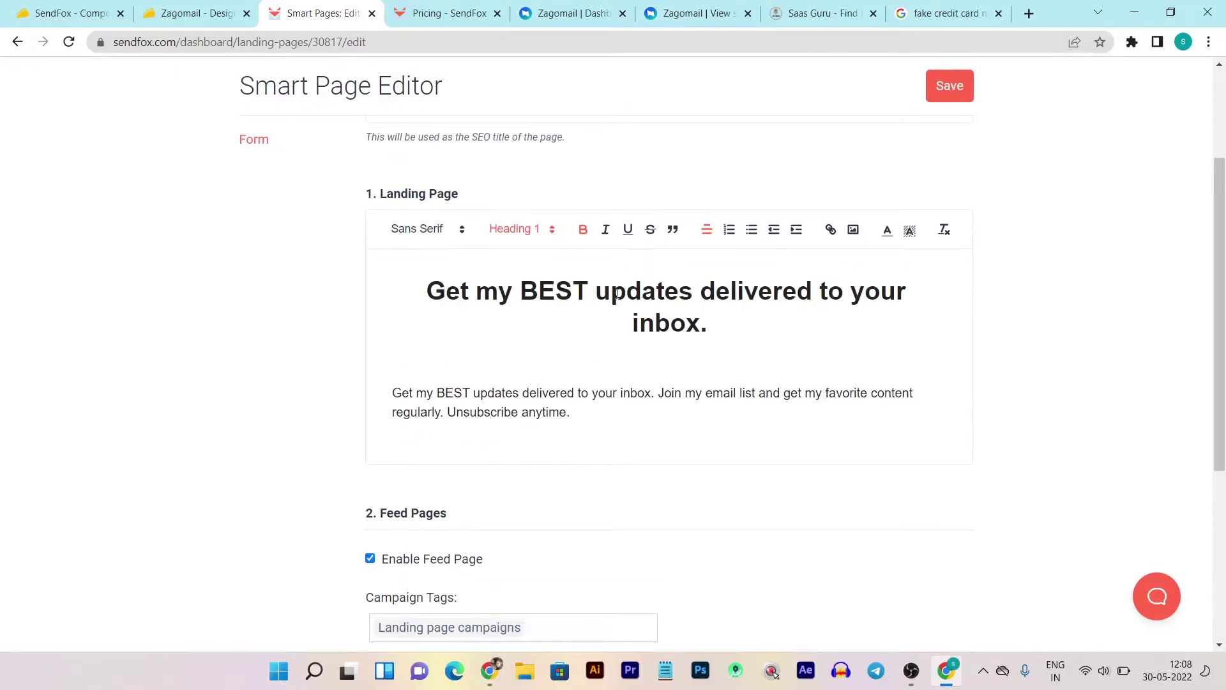
scroll(378, 230, "up", 3)
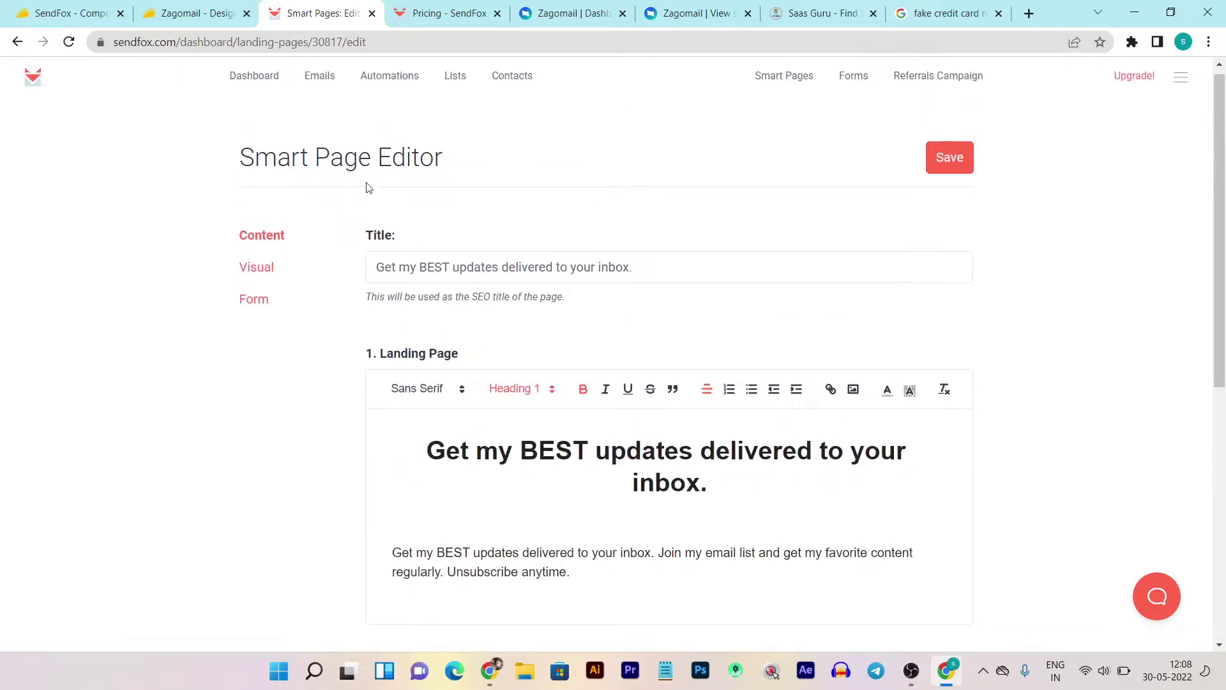
- Save the smart page and open its published version
left_click(948, 158)
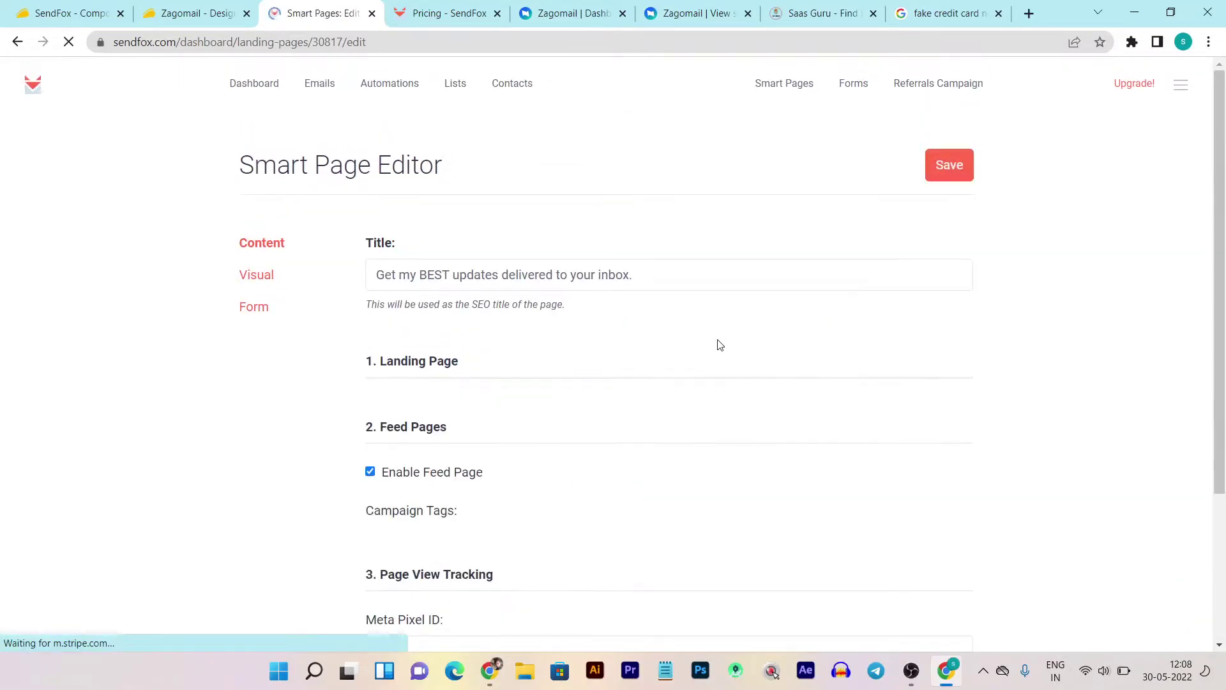
scroll(287, 447, "down", 4)
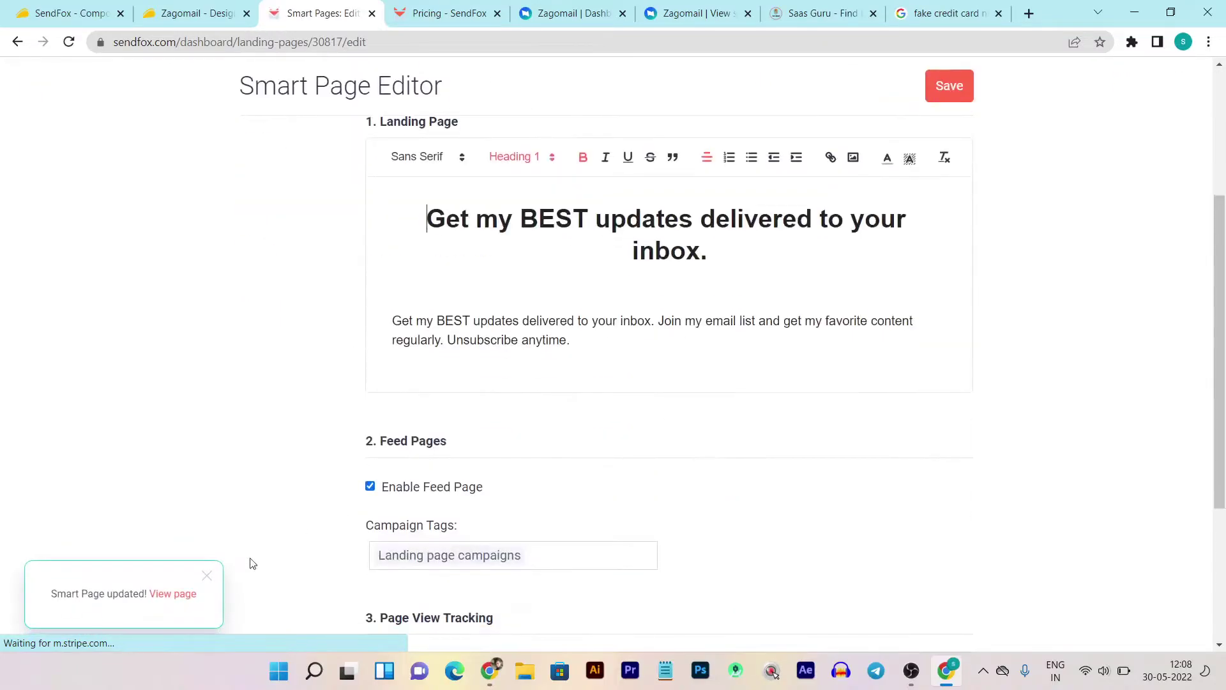
scroll(164, 597, "down", 1)
left_click(167, 594)
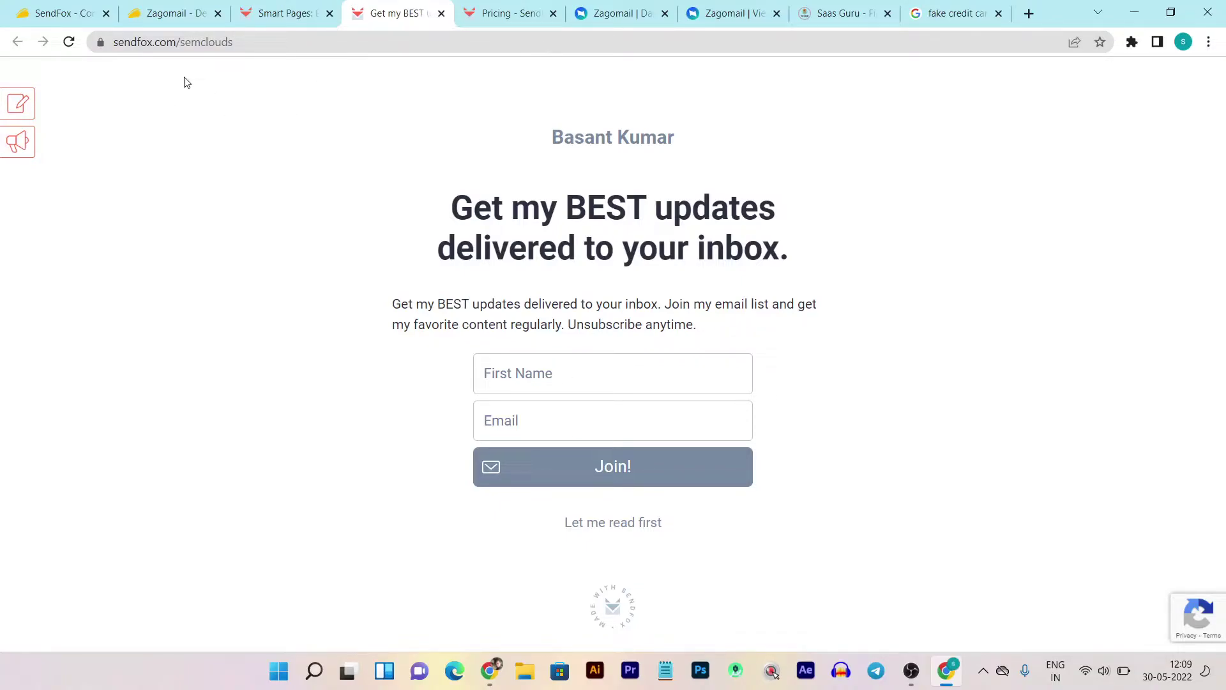
- Inspect the sendfox.com/semclouds address, close the live page, and go to Forms
left_click(153, 43)
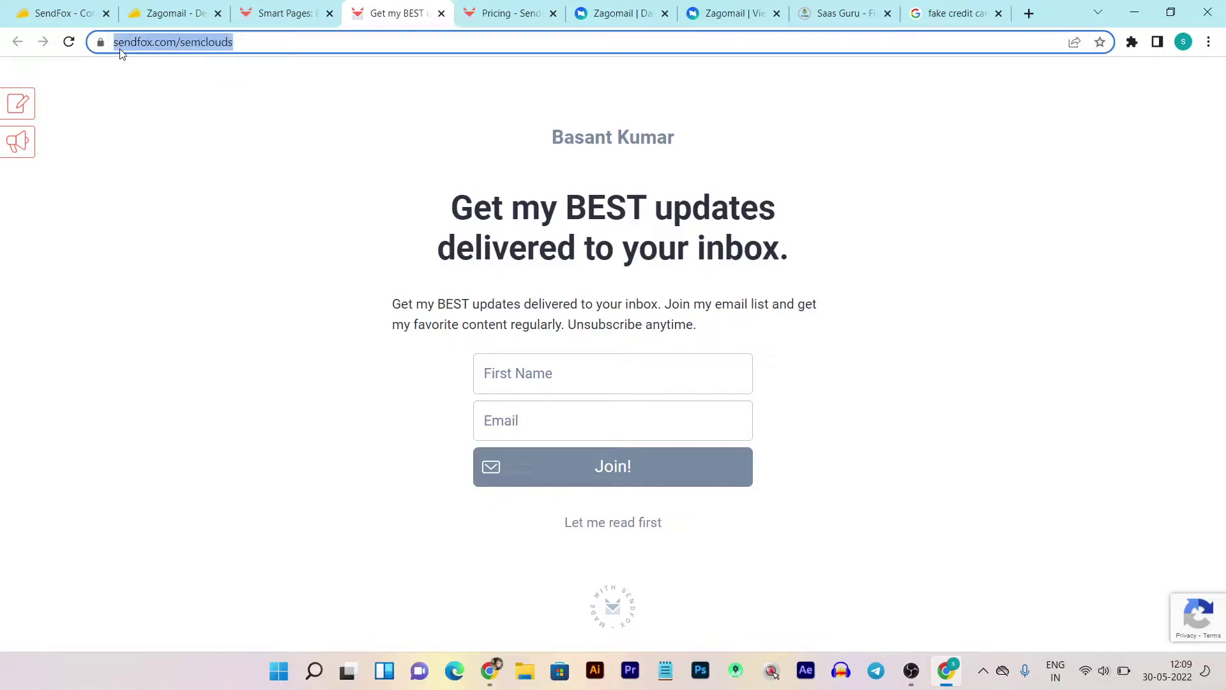
left_click(253, 41)
left_click(441, 14)
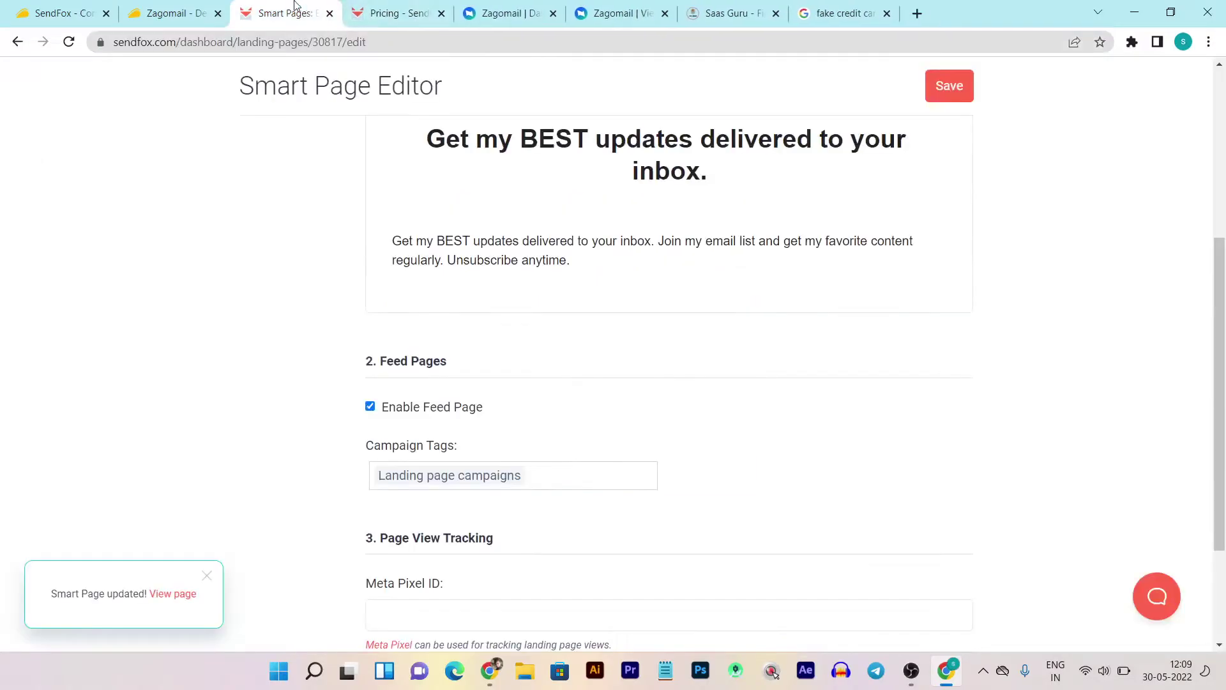
scroll(336, 167, "up", 2)
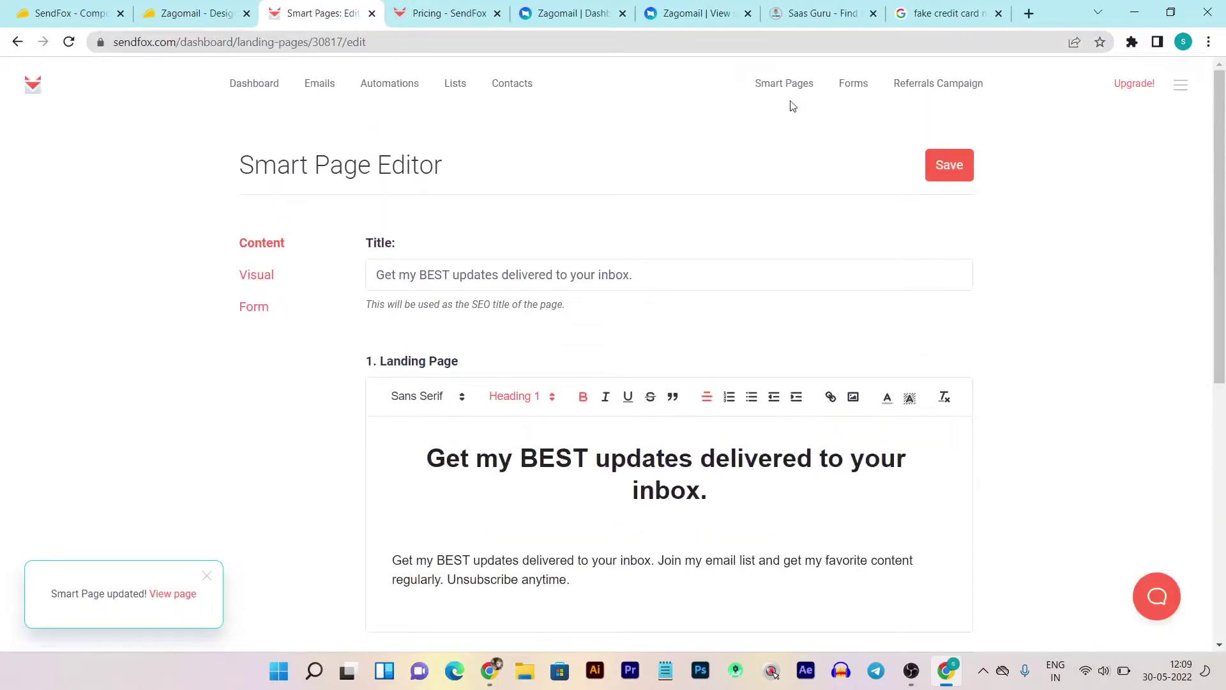
left_click(843, 85)
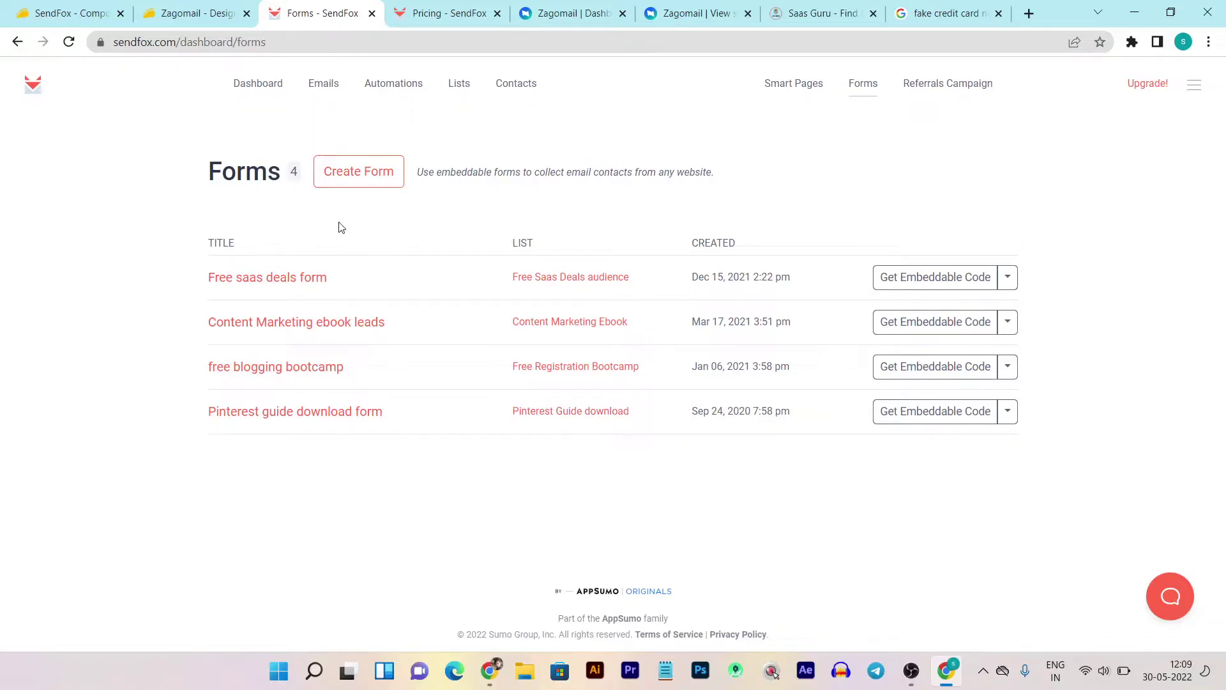
- Start a new form and look over its Form settings, Form layout and preview
left_click(349, 171)
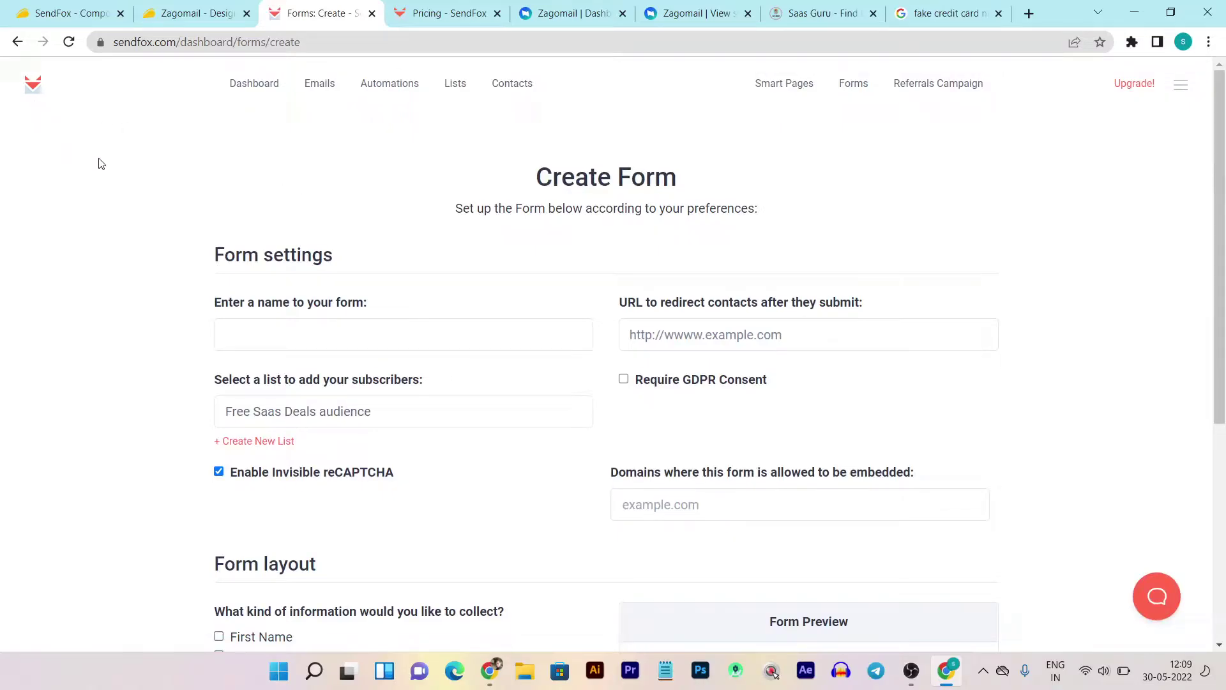
scroll(512, 192, "down", 2)
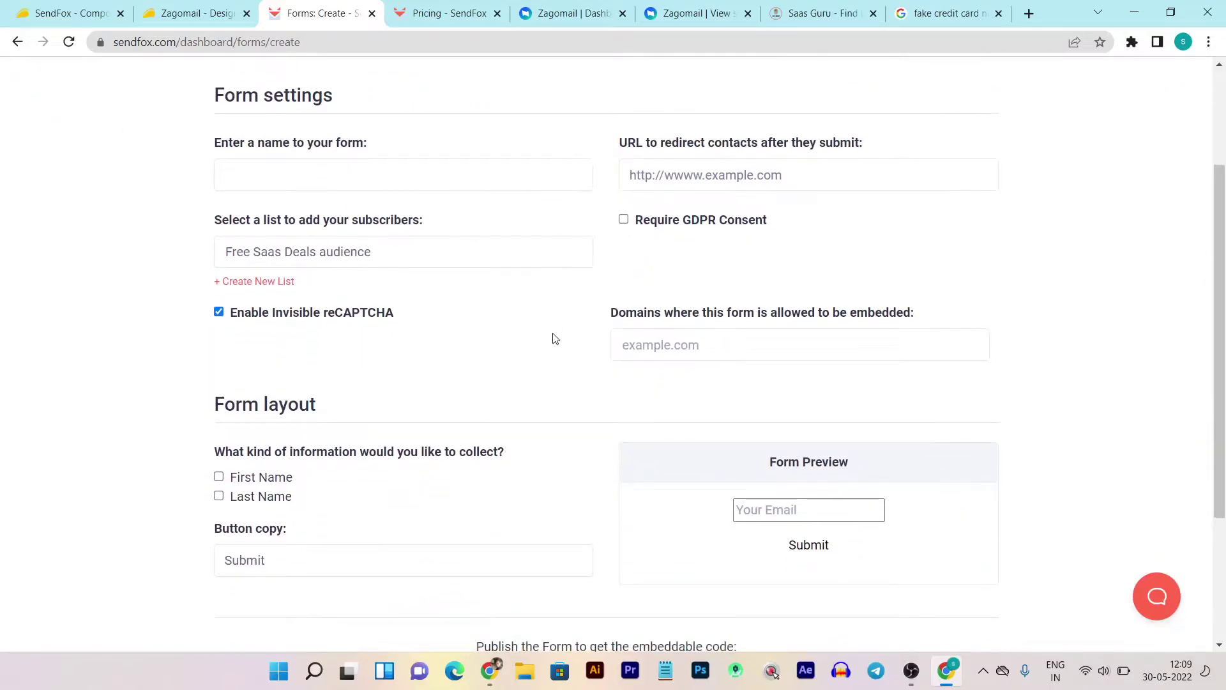
scroll(555, 338, "down", 3)
scroll(607, 386, "up", 6)
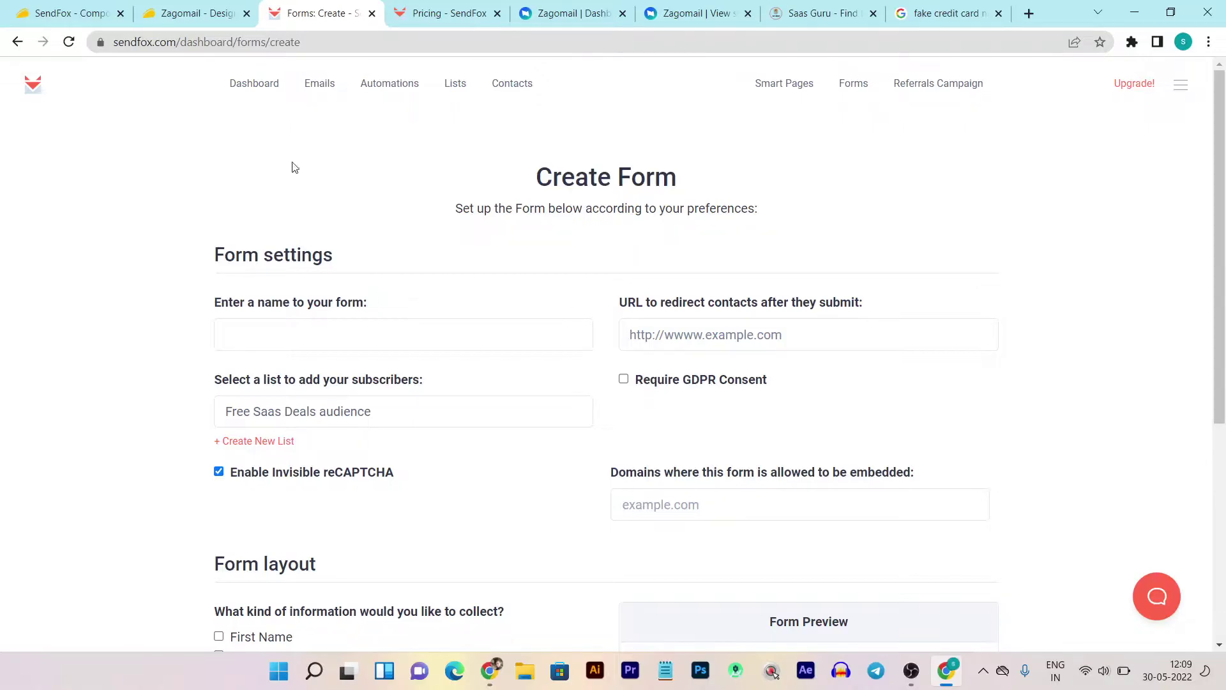
scroll(498, 236, "down", 3)
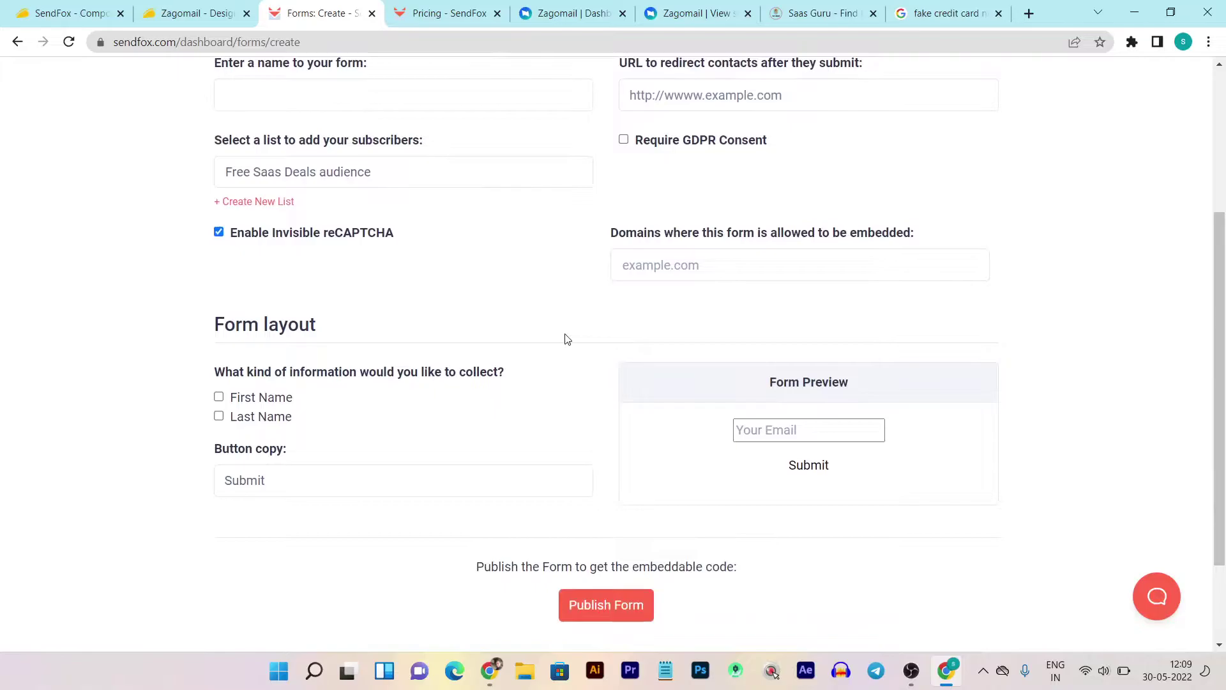
scroll(565, 339, "up", 4)
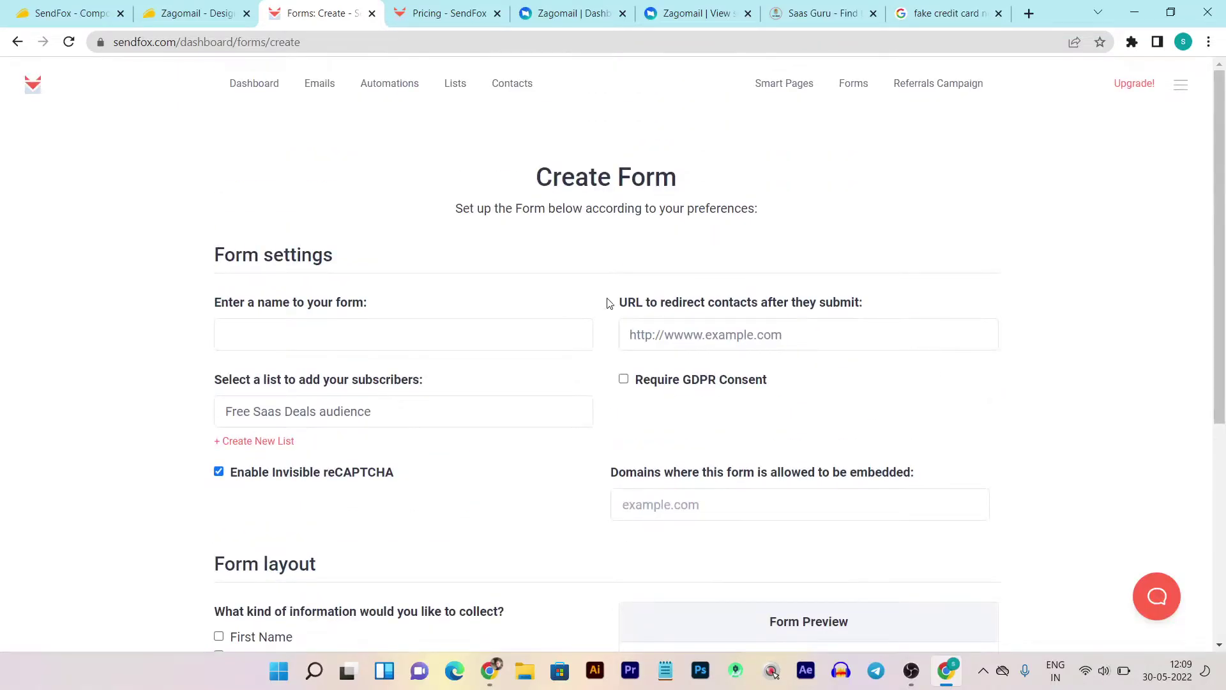
scroll(605, 304, "down", 5)
scroll(607, 381, "up", 4)
scroll(611, 372, "down", 4)
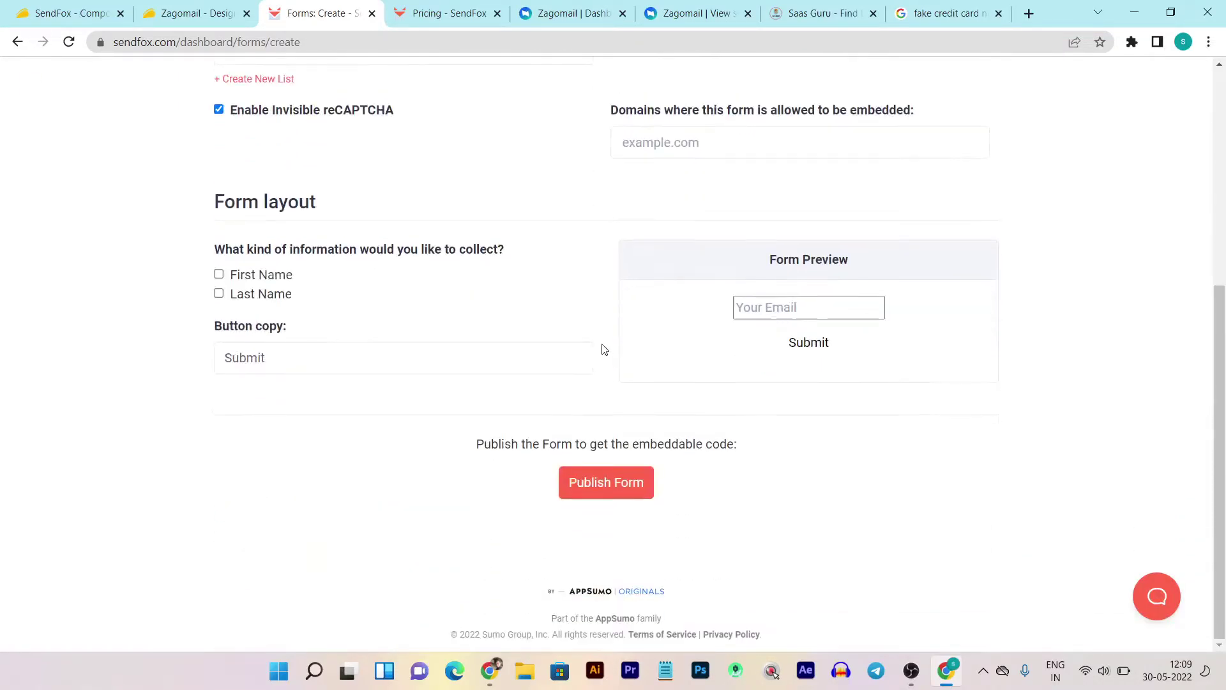
scroll(479, 274, "up", 5)
scroll(472, 264, "down", 2)
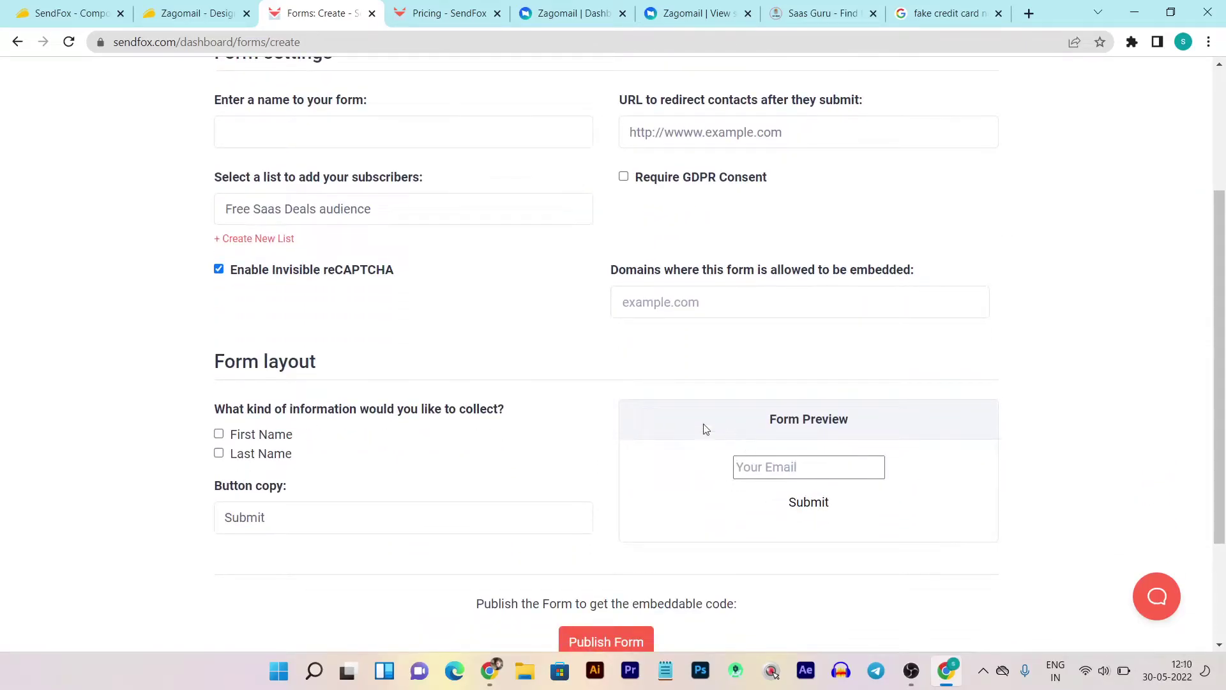
scroll(610, 389, "up", 3)
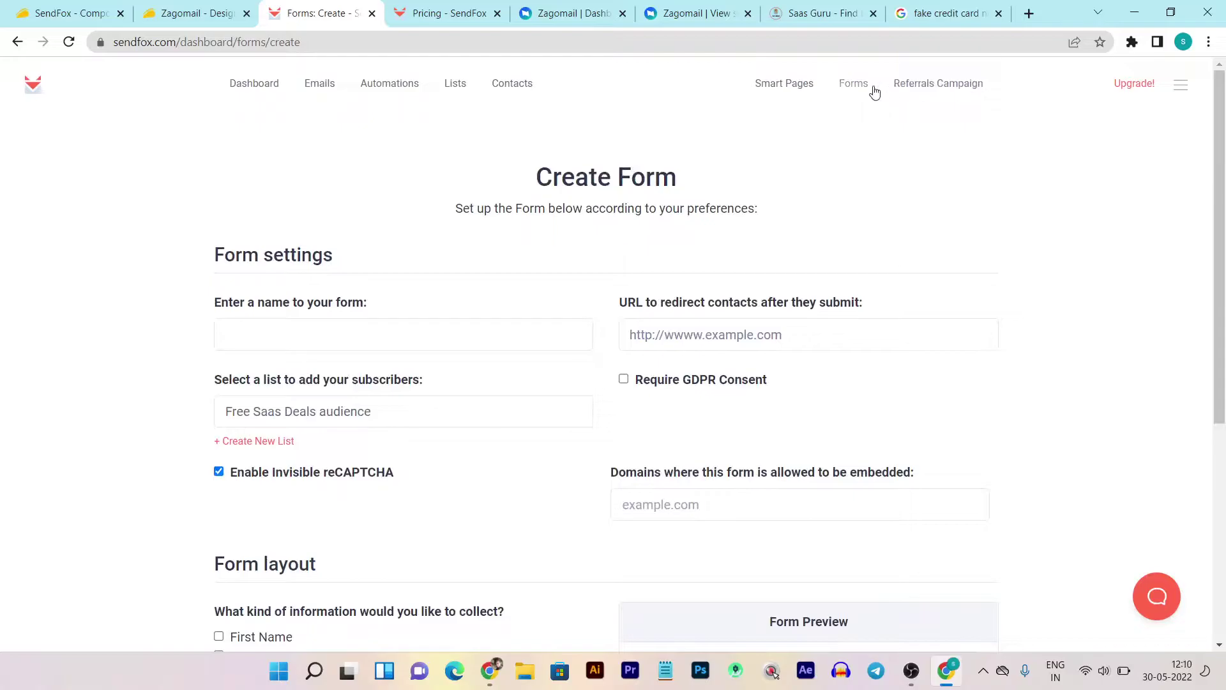
left_click(928, 90)
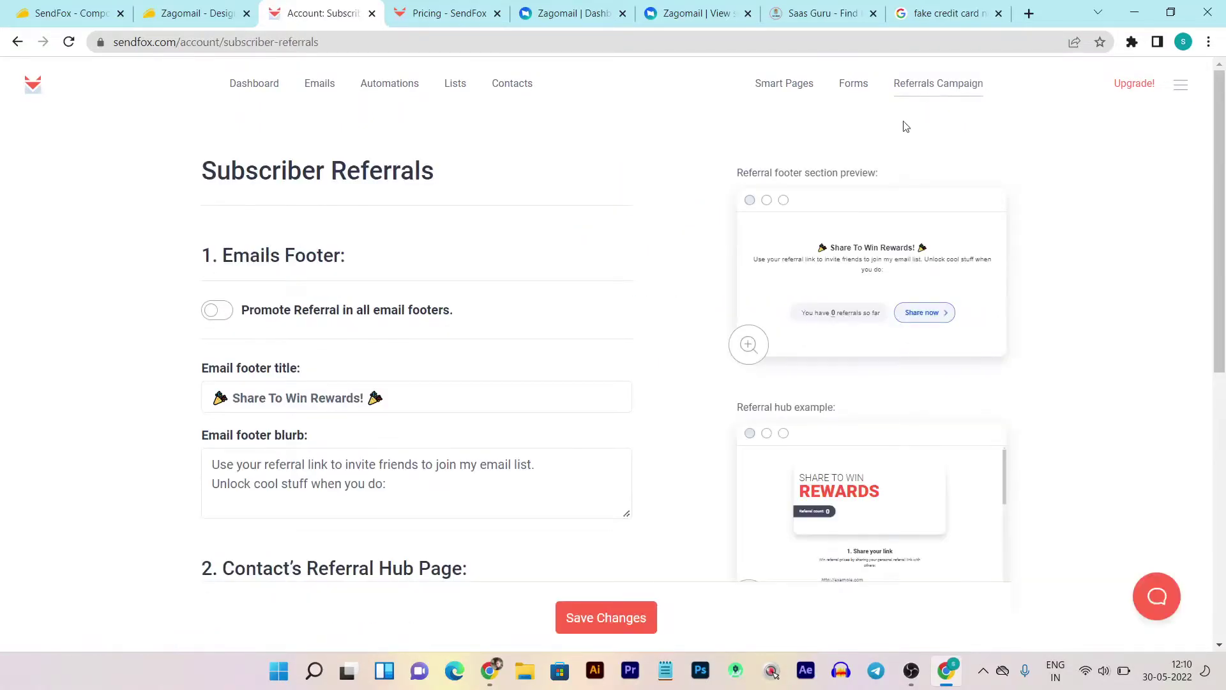
scroll(558, 244, "down", 8)
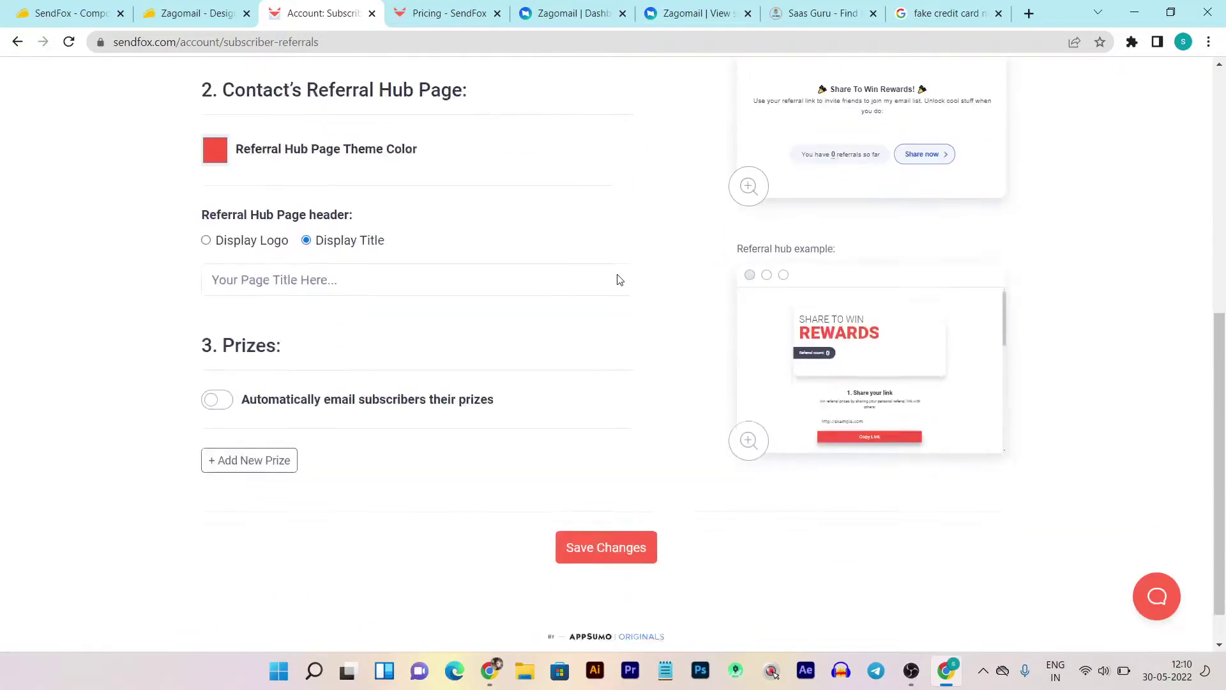
scroll(680, 326, "up", 8)
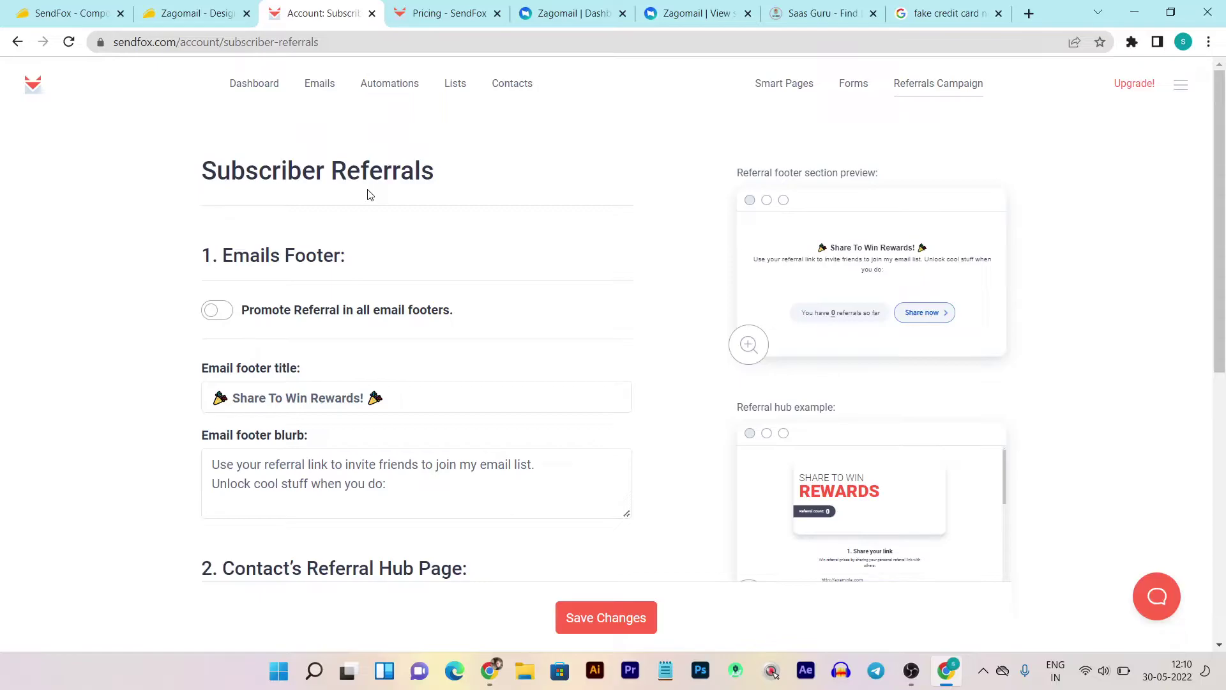
scroll(368, 195, "down", 5)
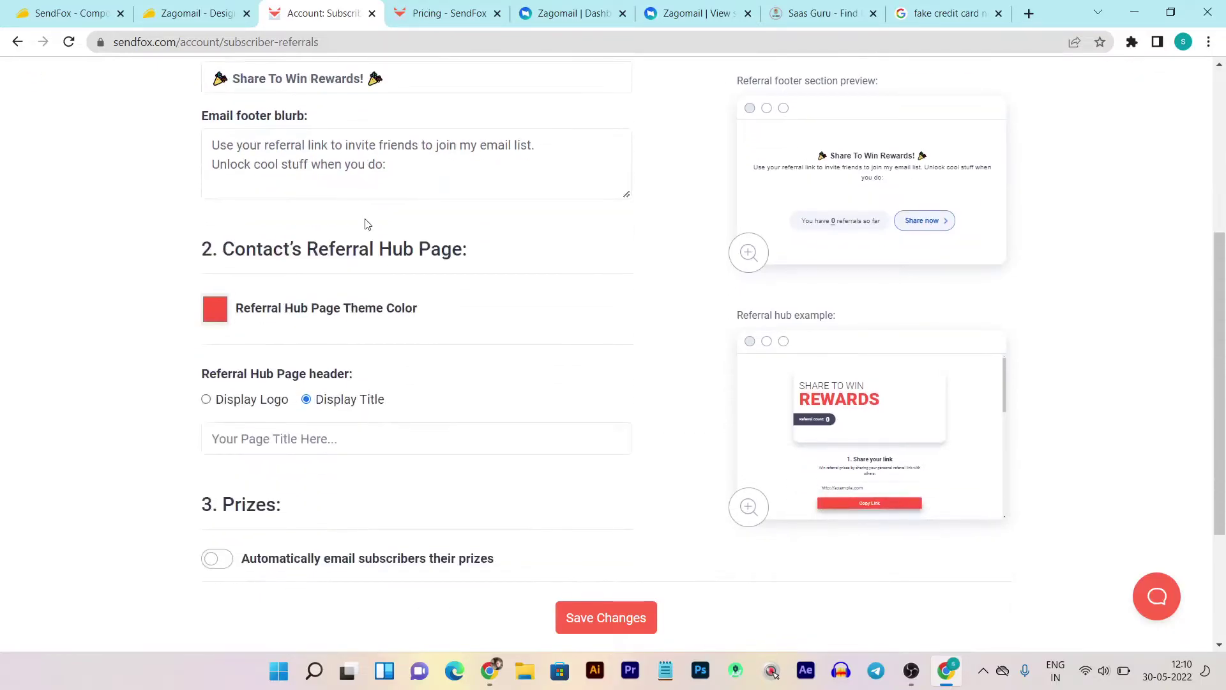
scroll(367, 225, "down", 3)
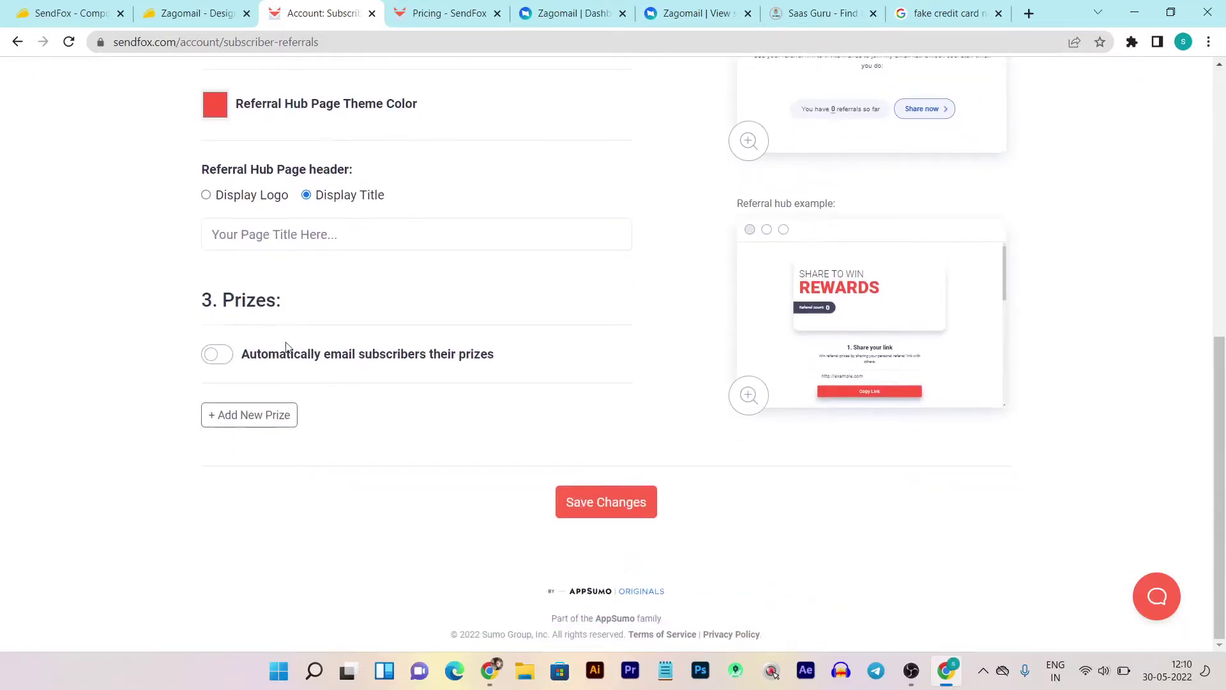
scroll(285, 347, "up", 4)
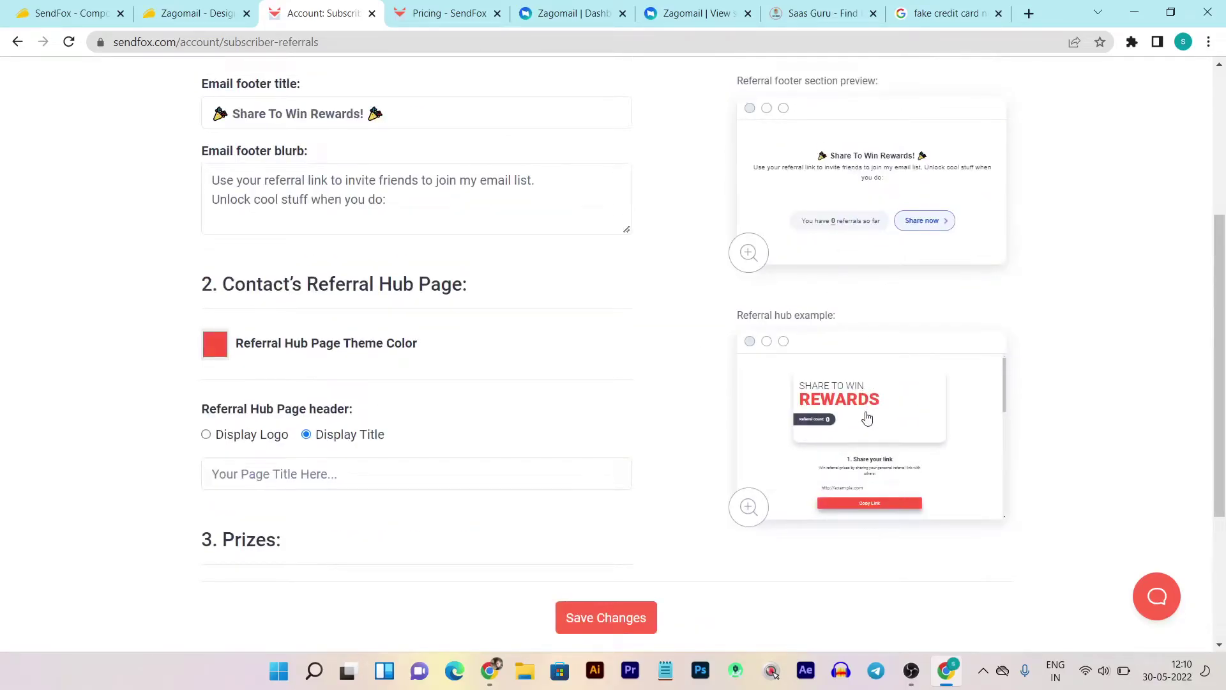
scroll(213, 199, "up", 5)
scroll(457, 314, "down", 5)
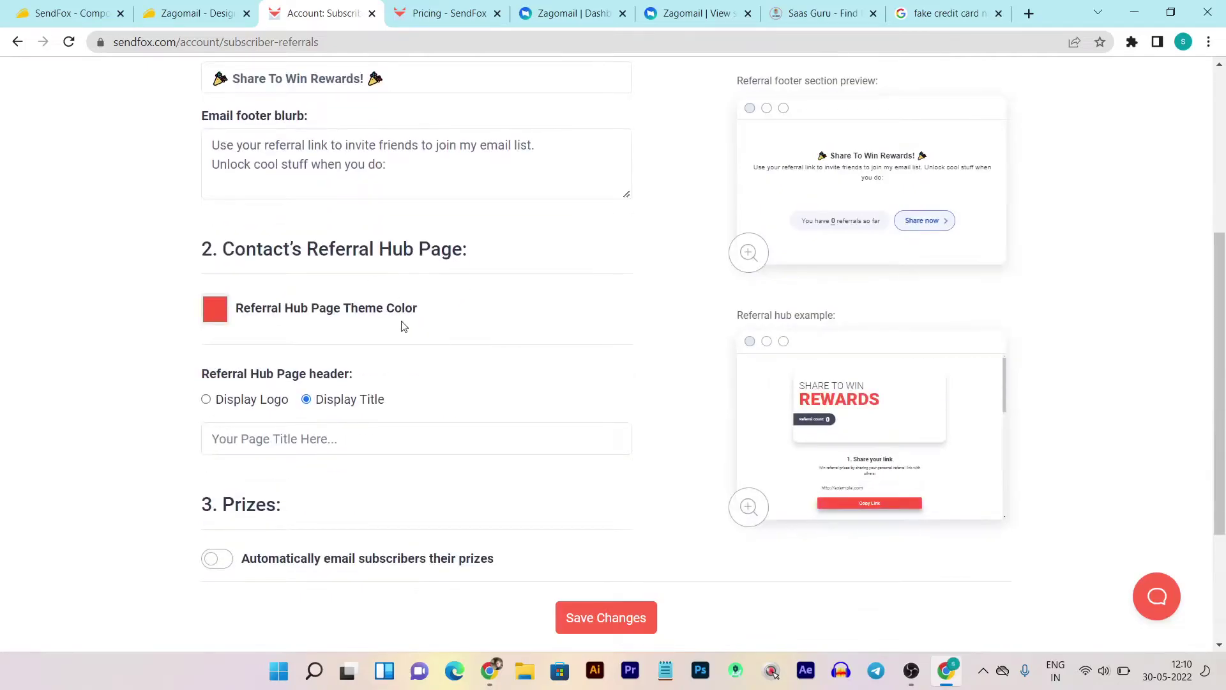
scroll(396, 325, "down", 2)
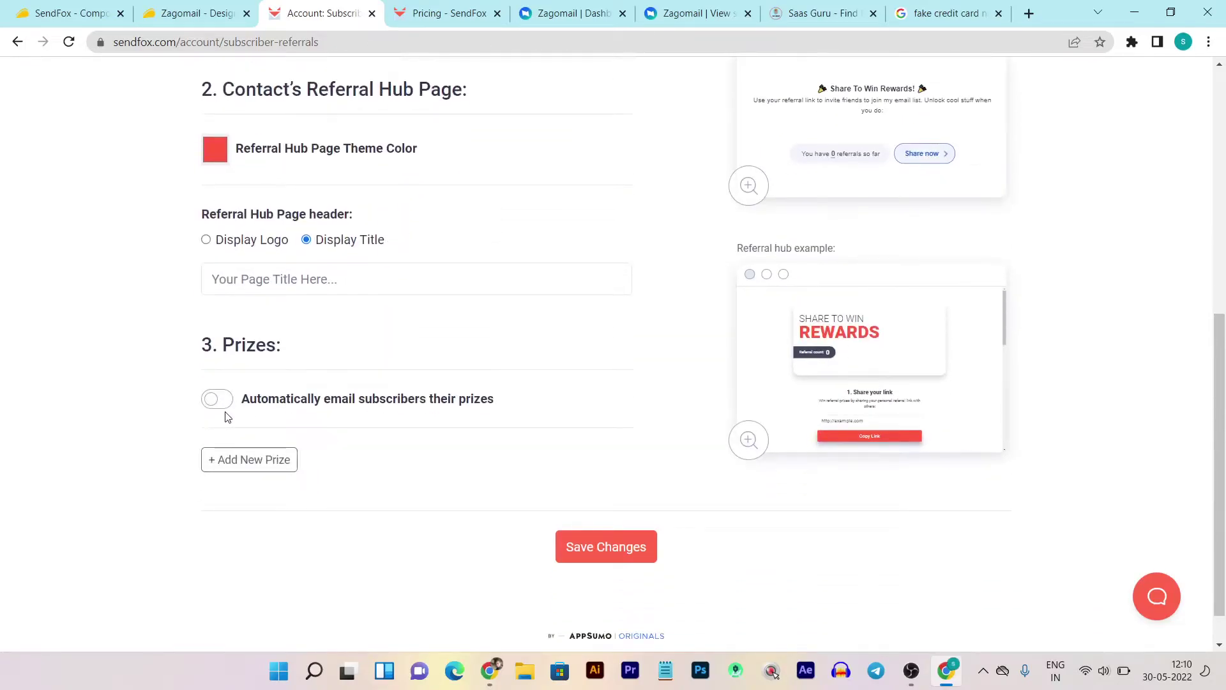
scroll(500, 419, "up", 7)
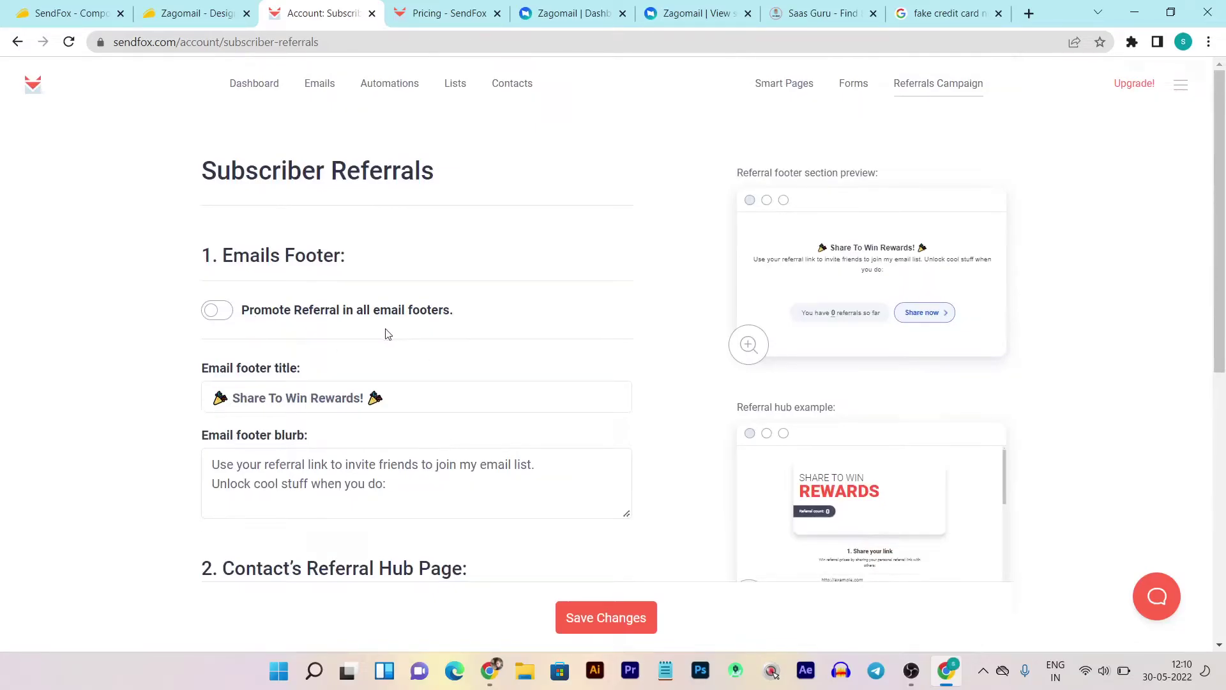
left_click(217, 310)
left_click(220, 312)
scroll(734, 358, "down", 3)
scroll(720, 430, "up", 3)
- Leave the referral settings without saving and open account Settings
left_click(1183, 90)
left_click(689, 132)
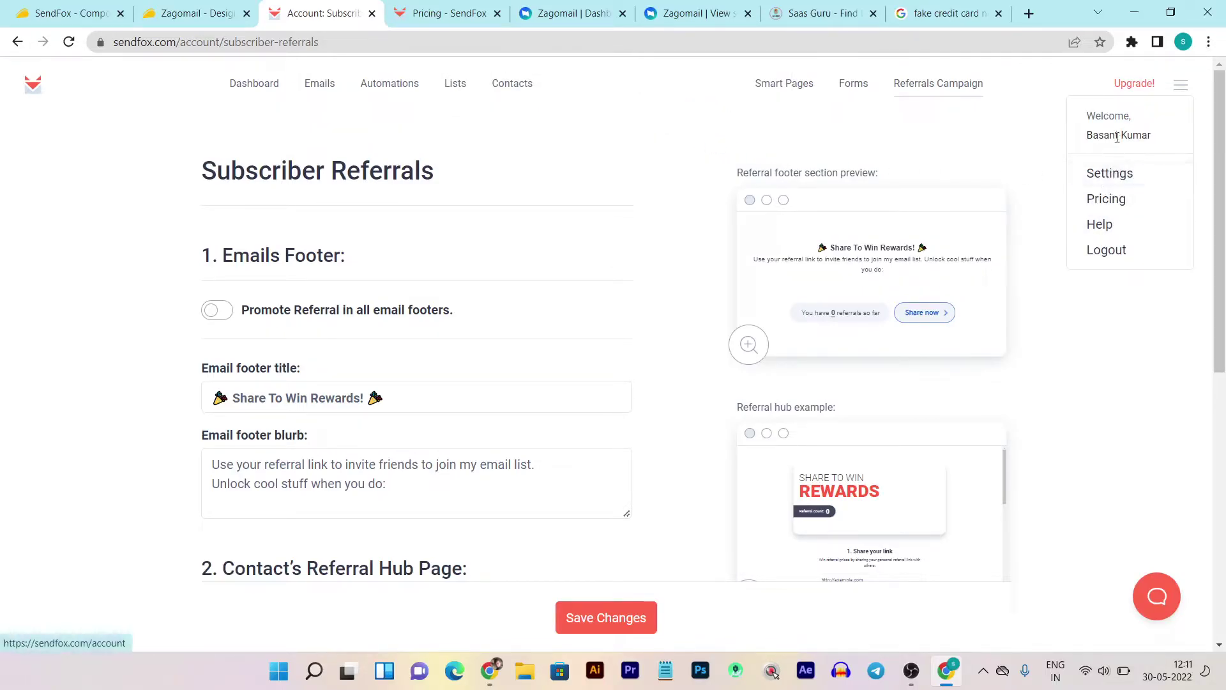
left_click(1111, 179)
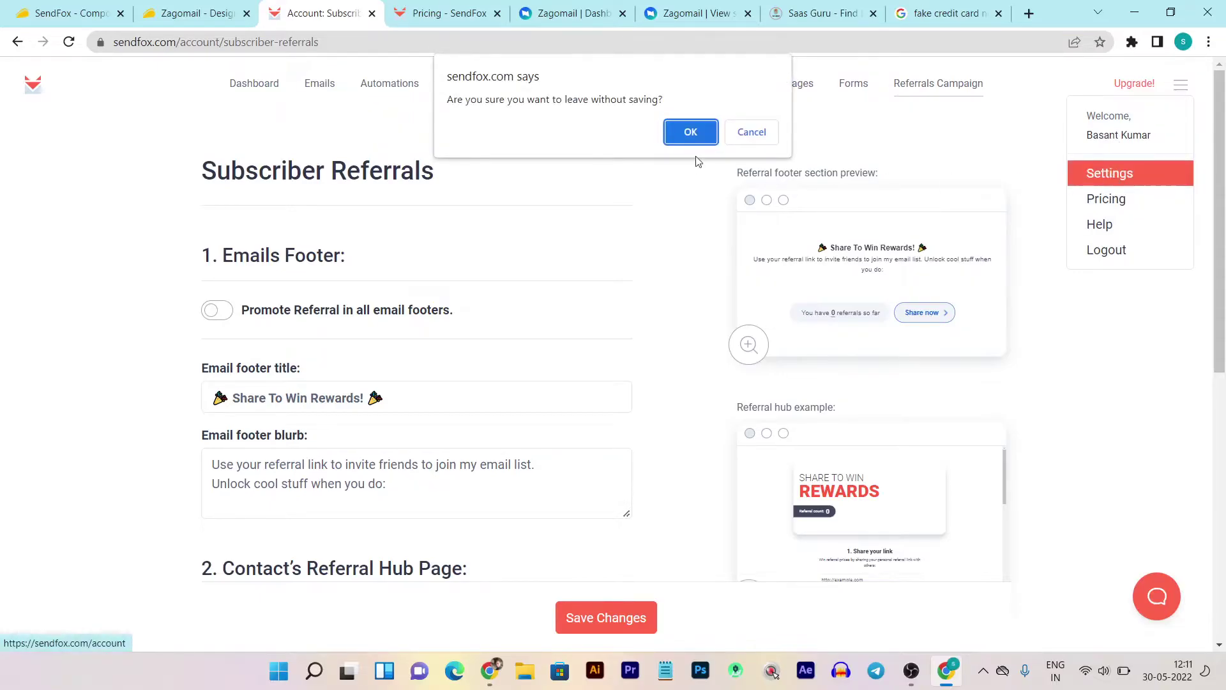
left_click(691, 133)
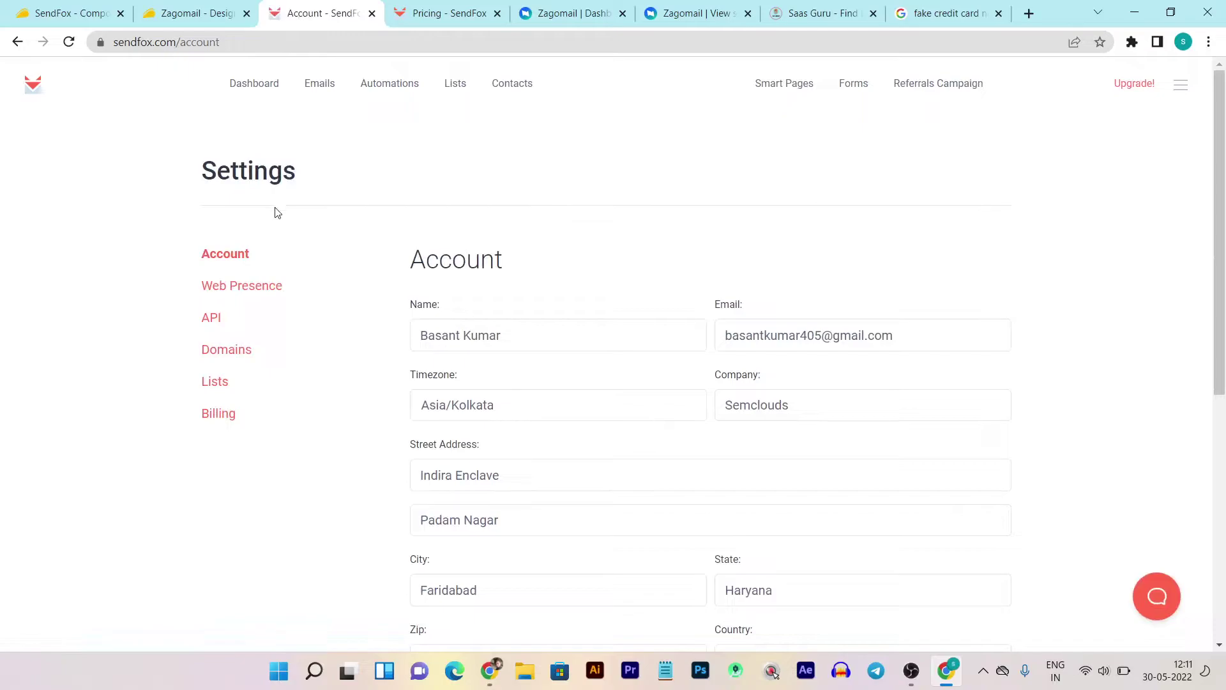
- Review the account settings, return to the SendFox Dashboard, then switch to Zagomail
scroll(364, 220, "down", 1)
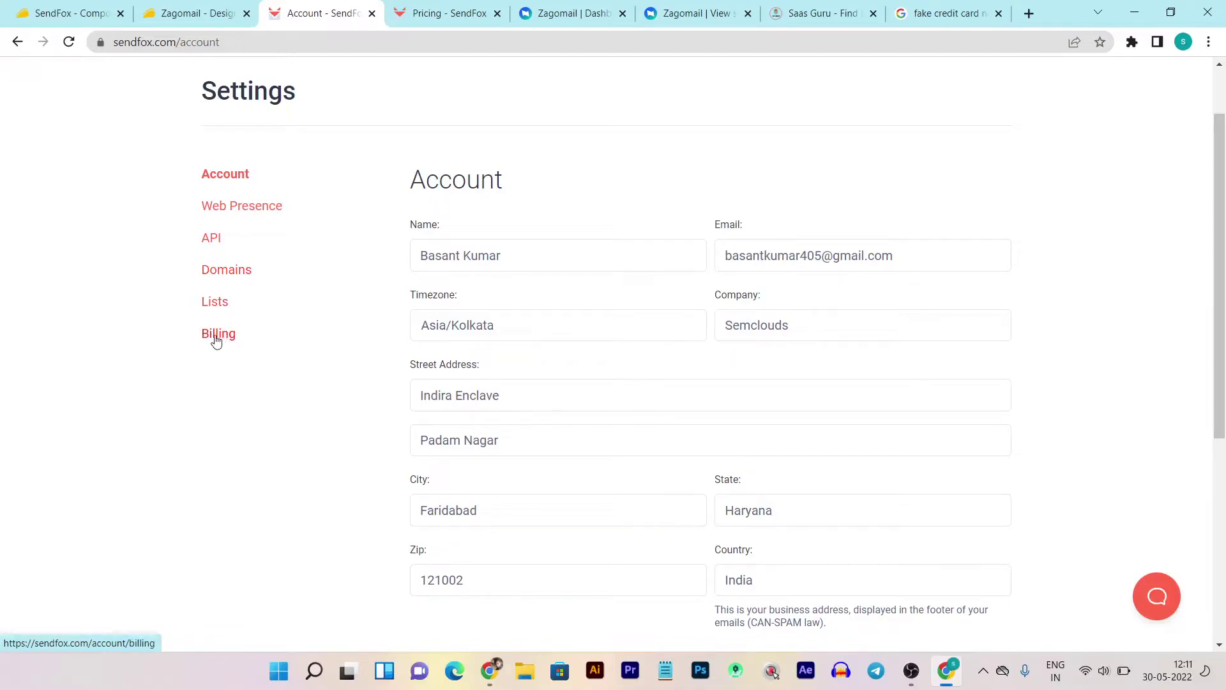
scroll(103, 118, "up", 2)
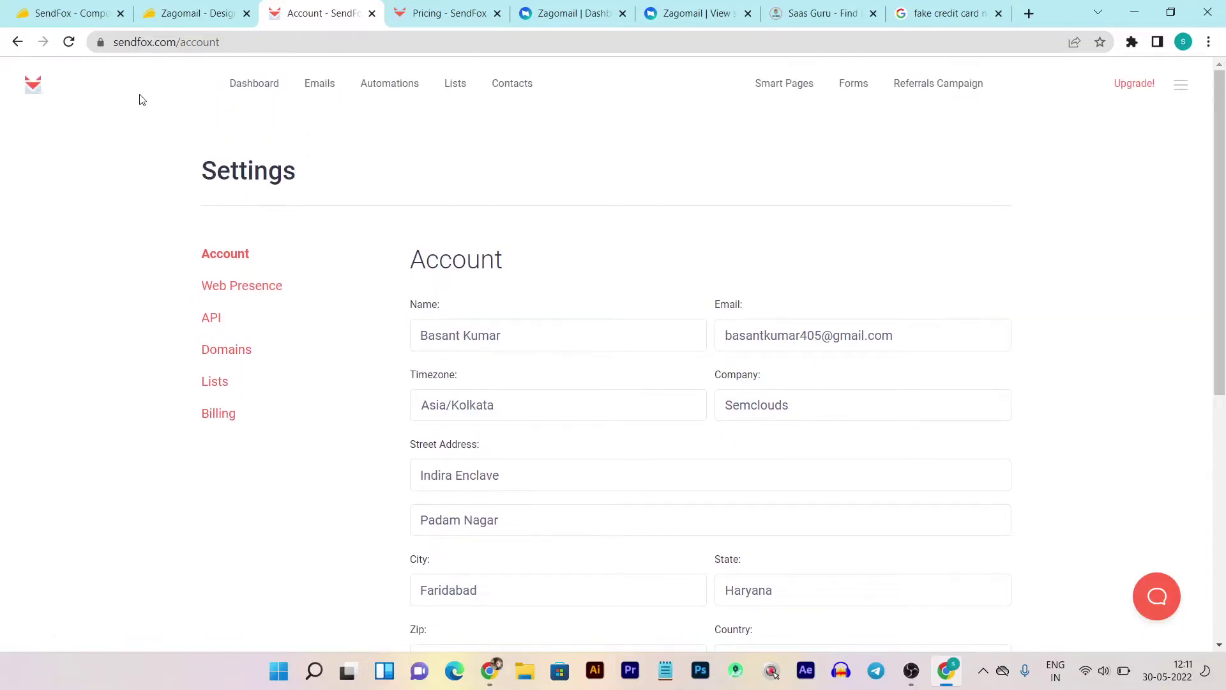
left_click(33, 90)
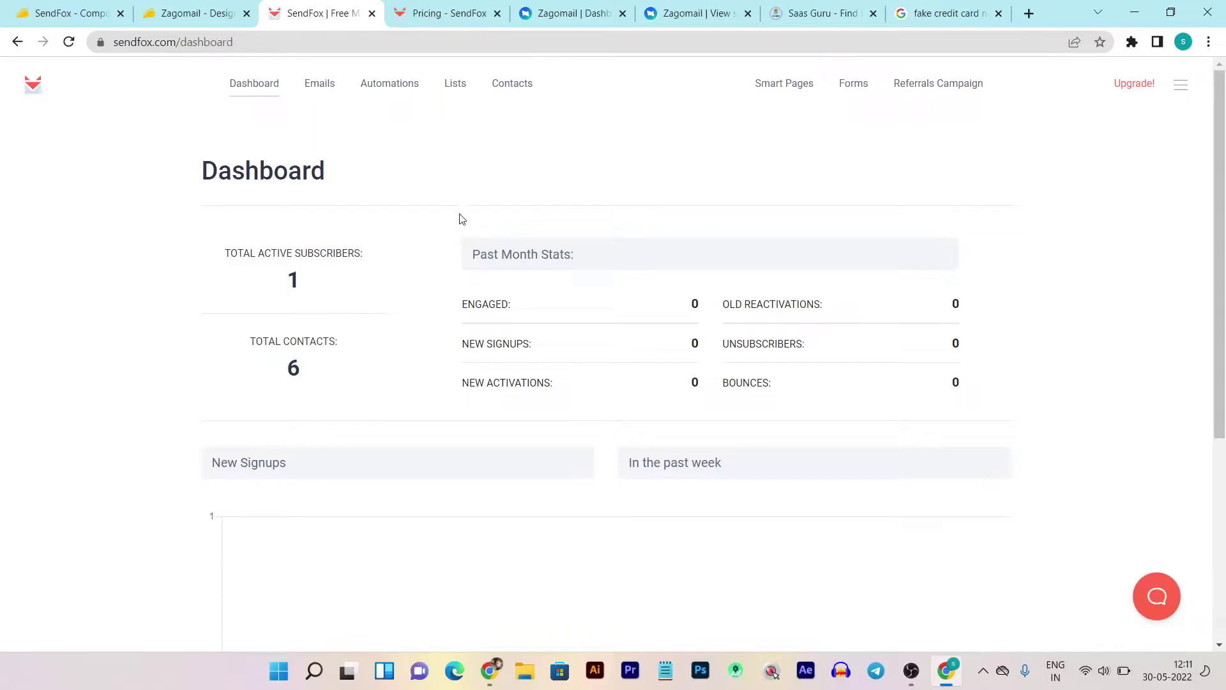
left_click(569, 12)
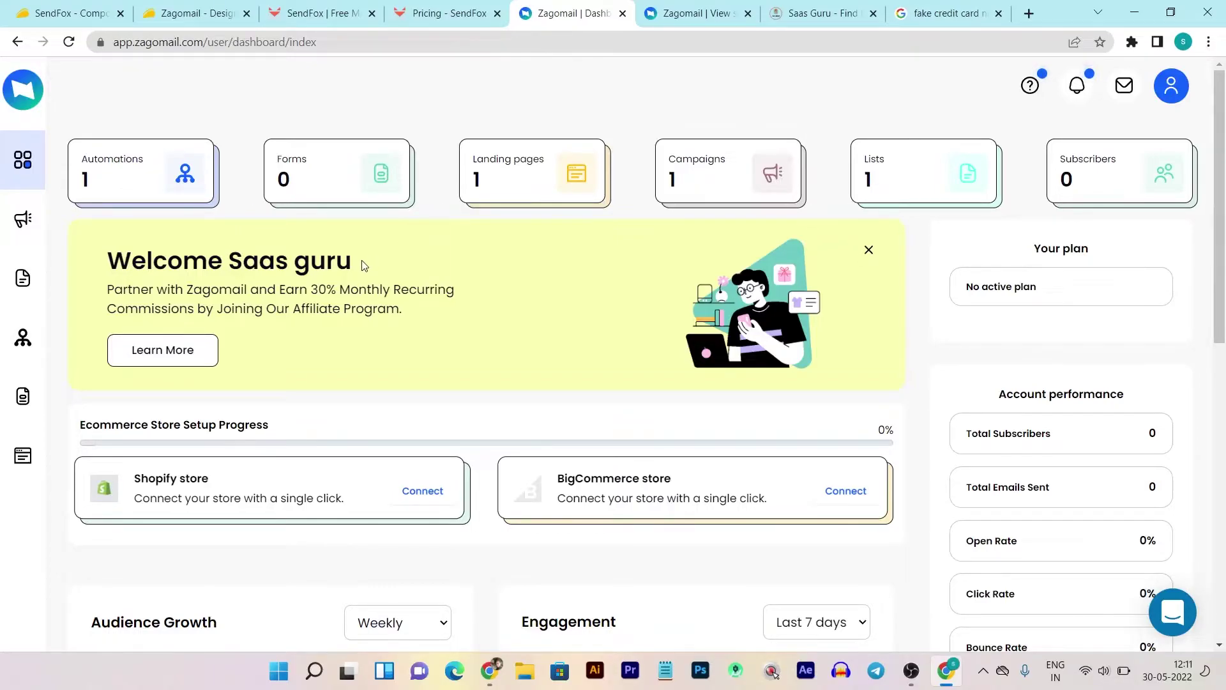
- Scroll through the Zagomail dashboard's automation, form, campaign, list and subscriber counts
scroll(364, 266, "down", 2)
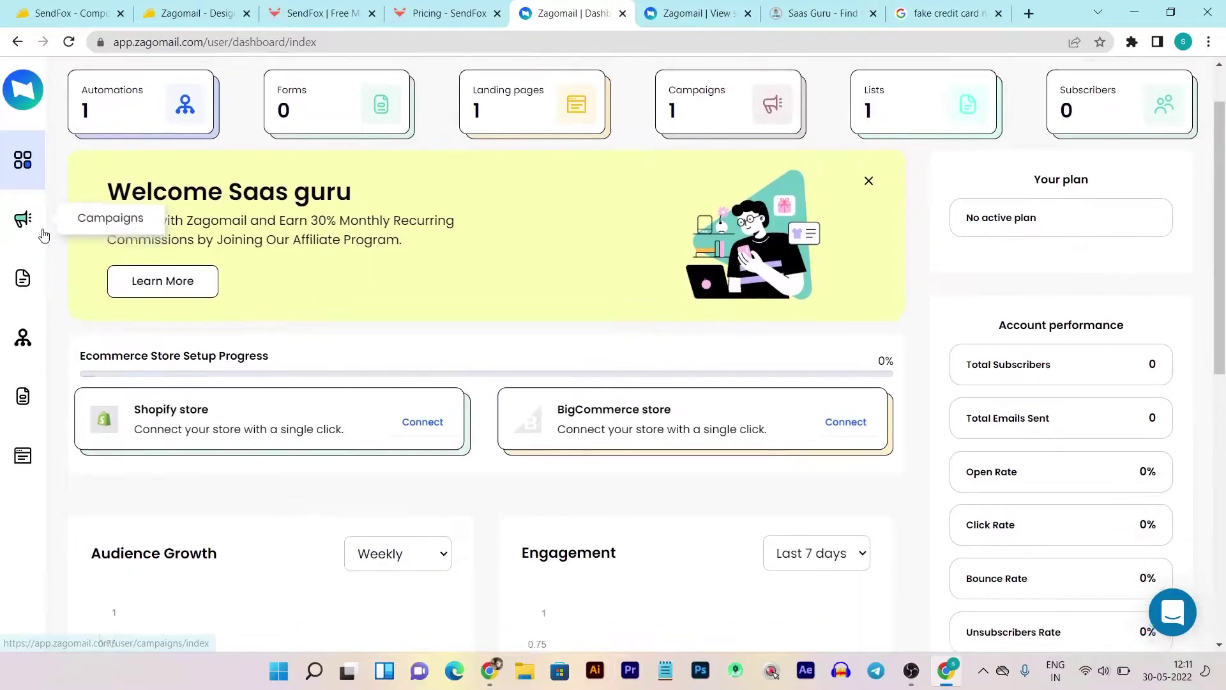
scroll(348, 198, "up", 2)
scroll(964, 252, "down", 1)
scroll(945, 383, "down", 7)
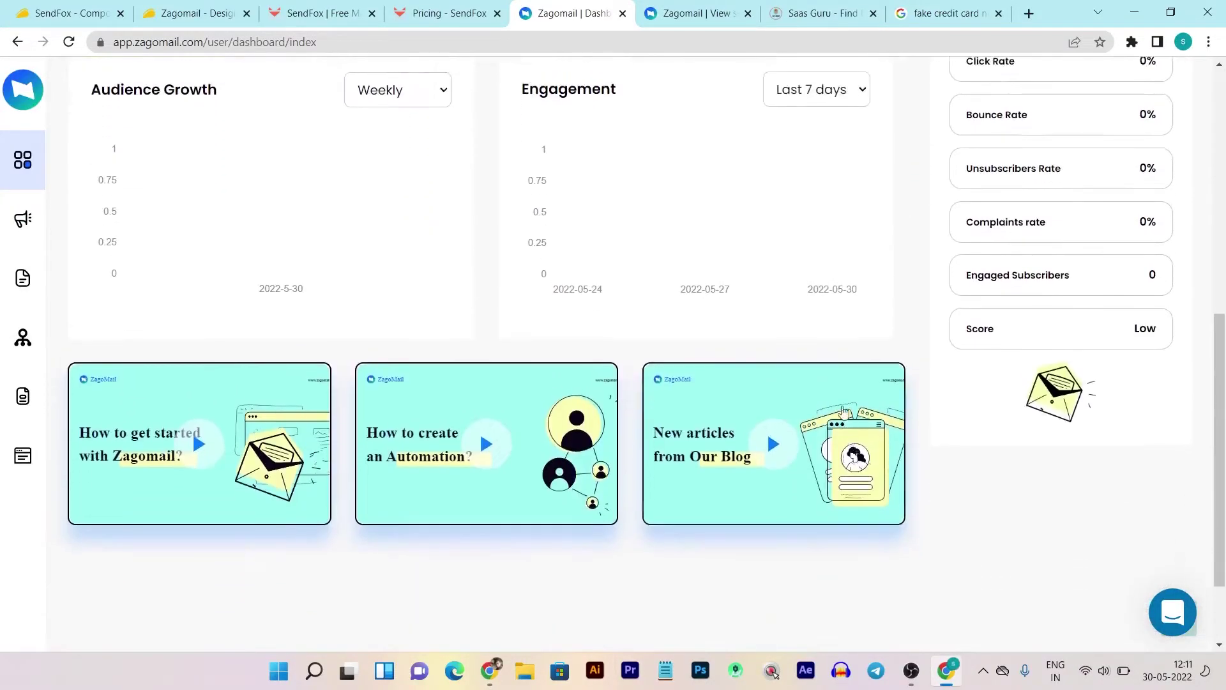
scroll(605, 287, "up", 7)
scroll(926, 396, "down", 7)
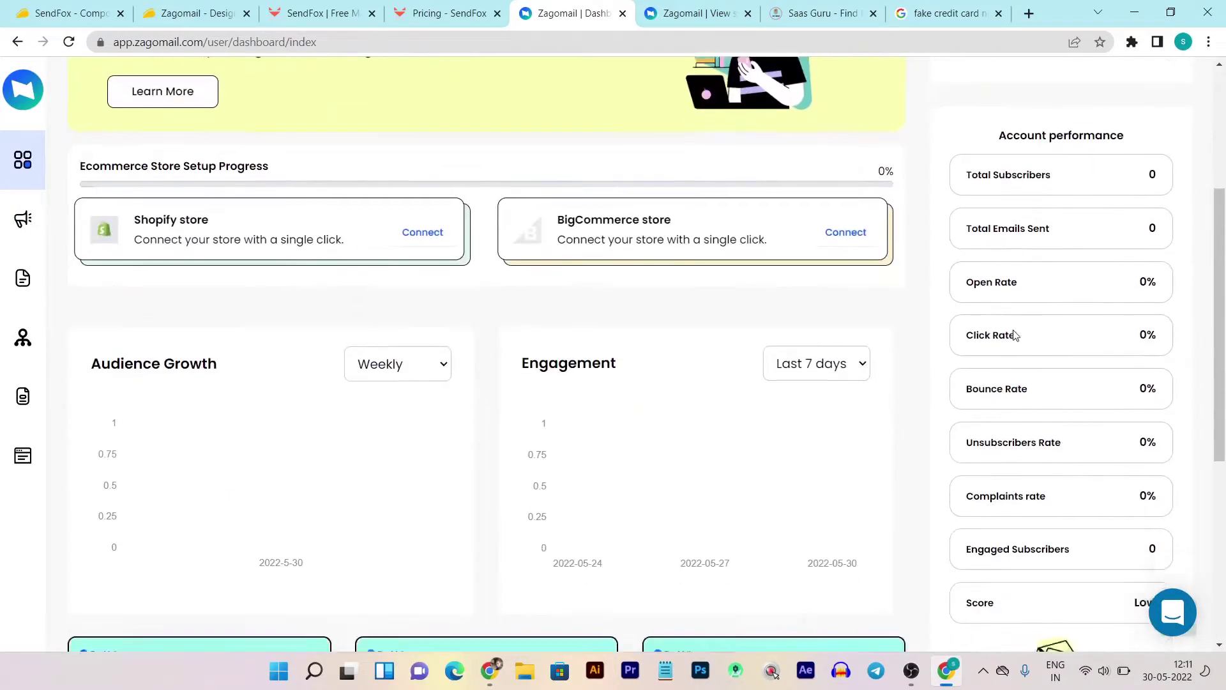
scroll(881, 332, "up", 7)
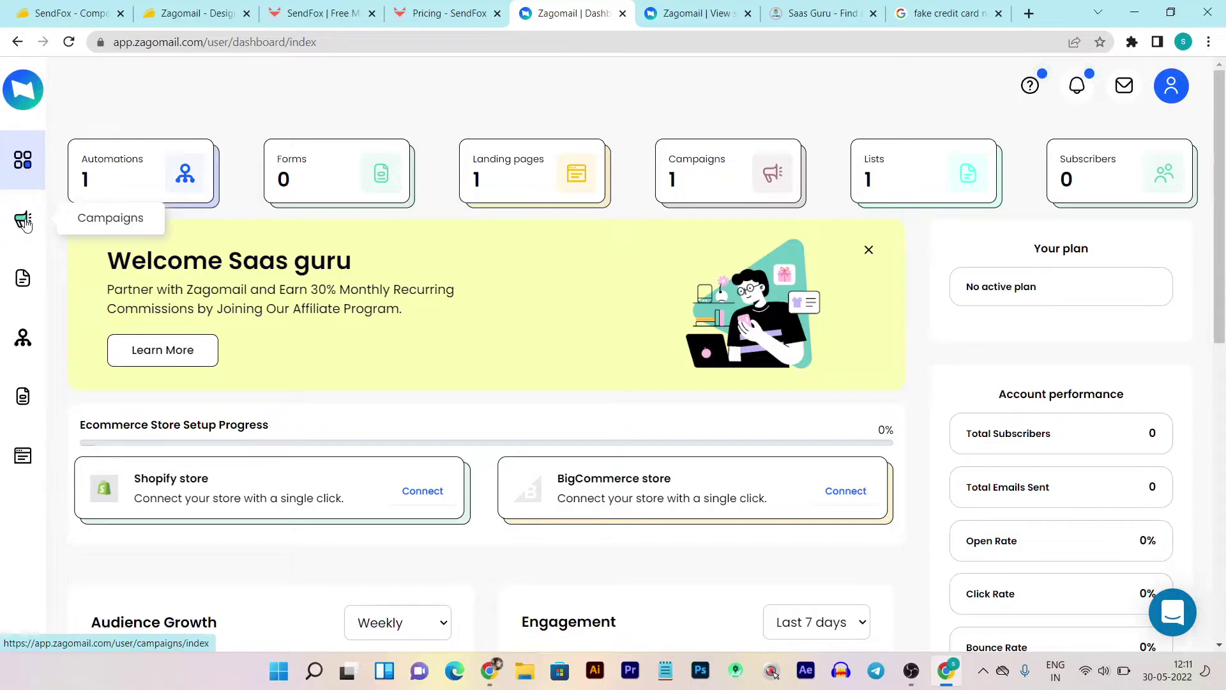
- Open Campaigns, check the Demo draft's action menu, and start a new campaign
left_click(23, 220)
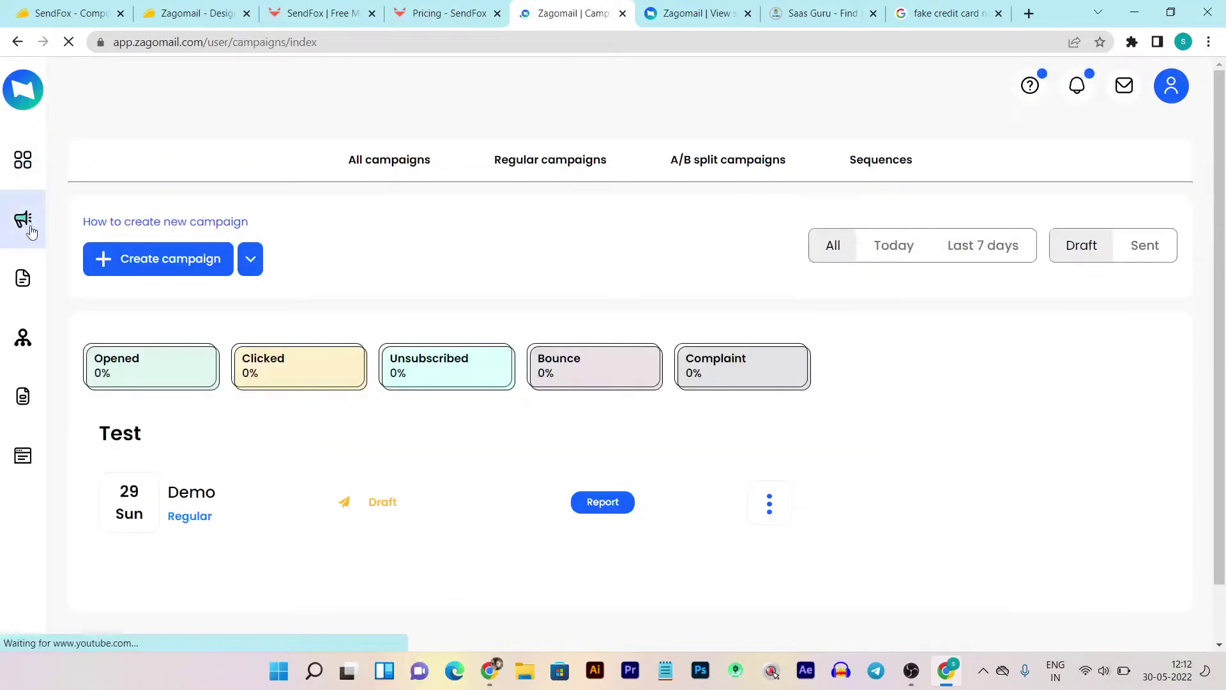
scroll(217, 458, "down", 1)
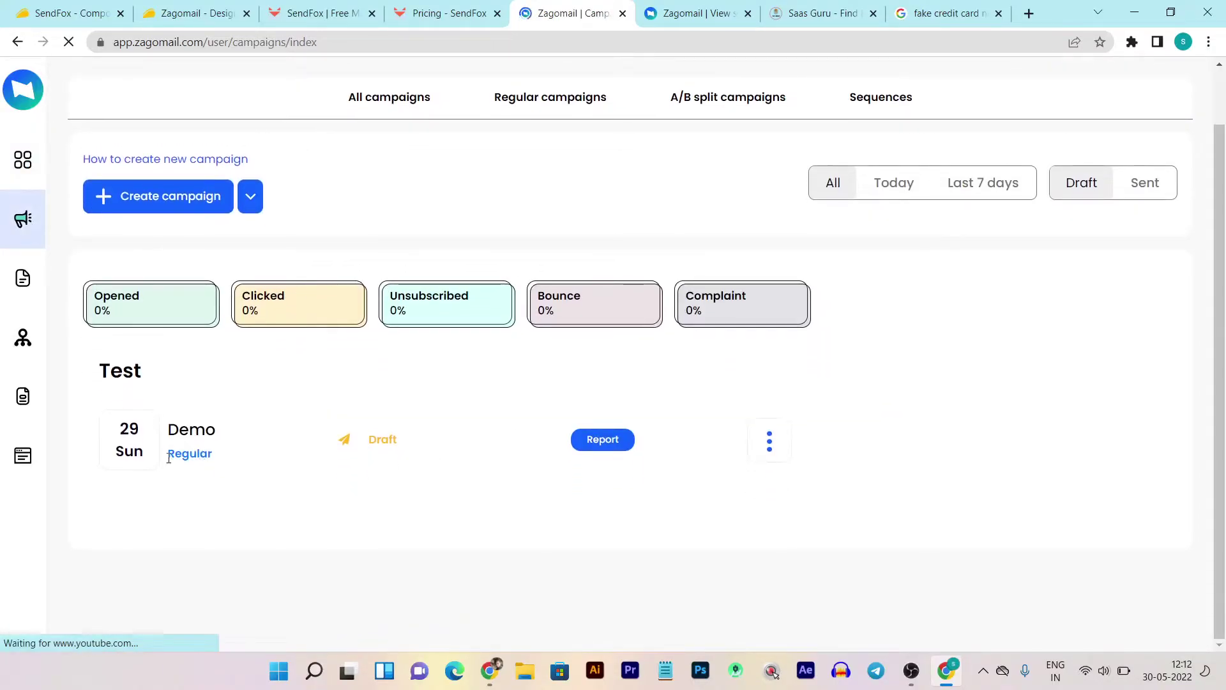
scroll(174, 444, "up", 1)
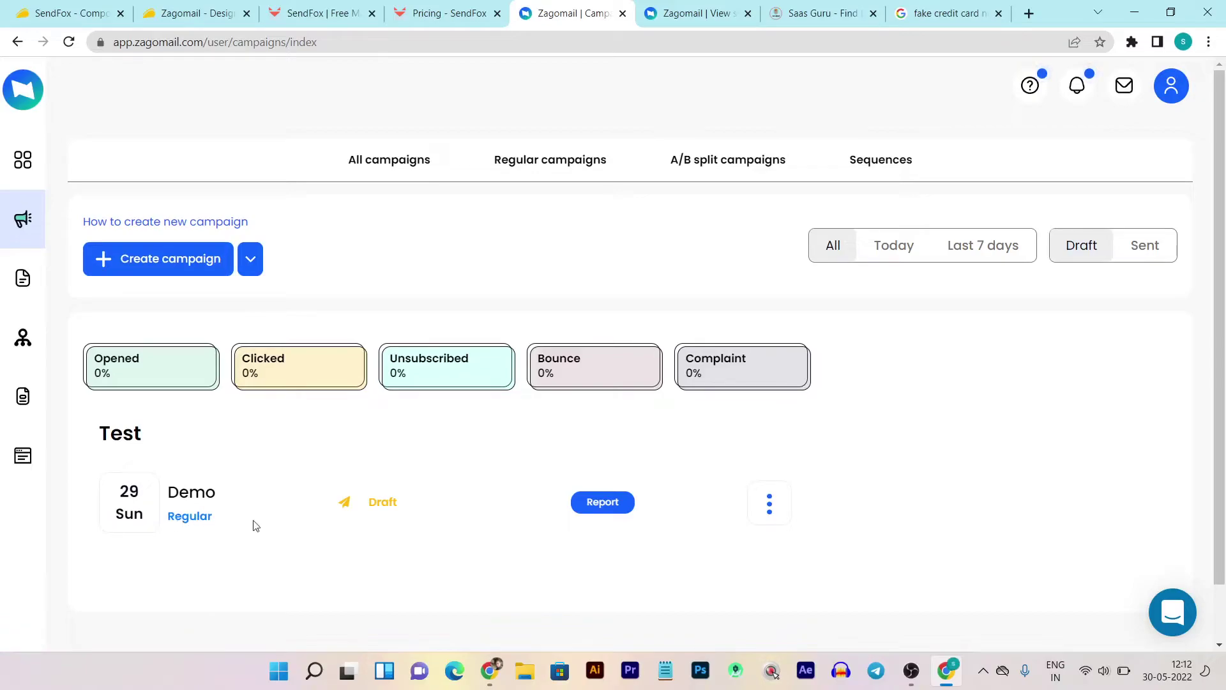
left_click(769, 507)
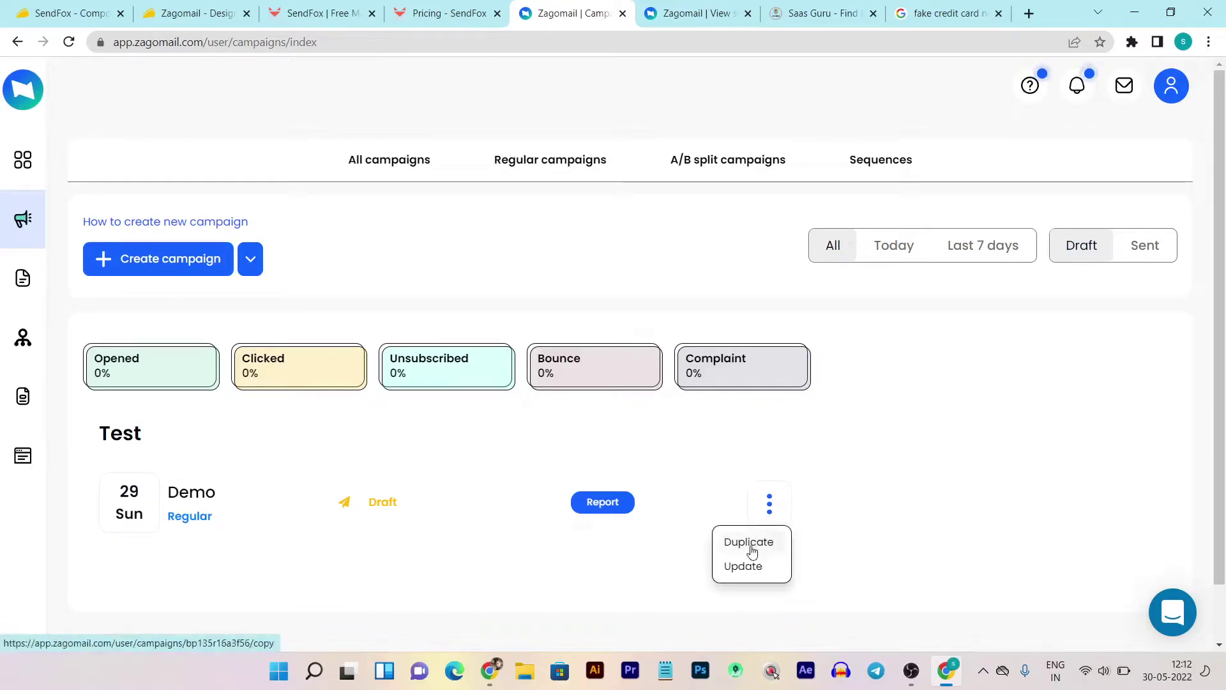
left_click(760, 563)
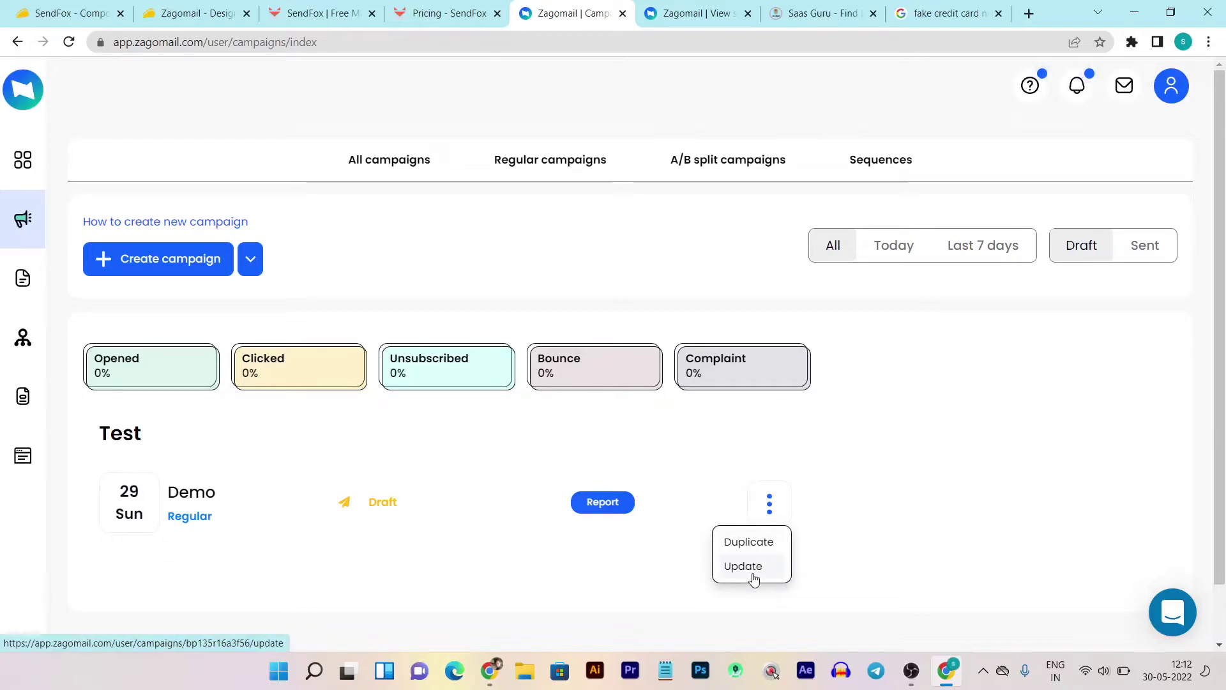
left_click(157, 263)
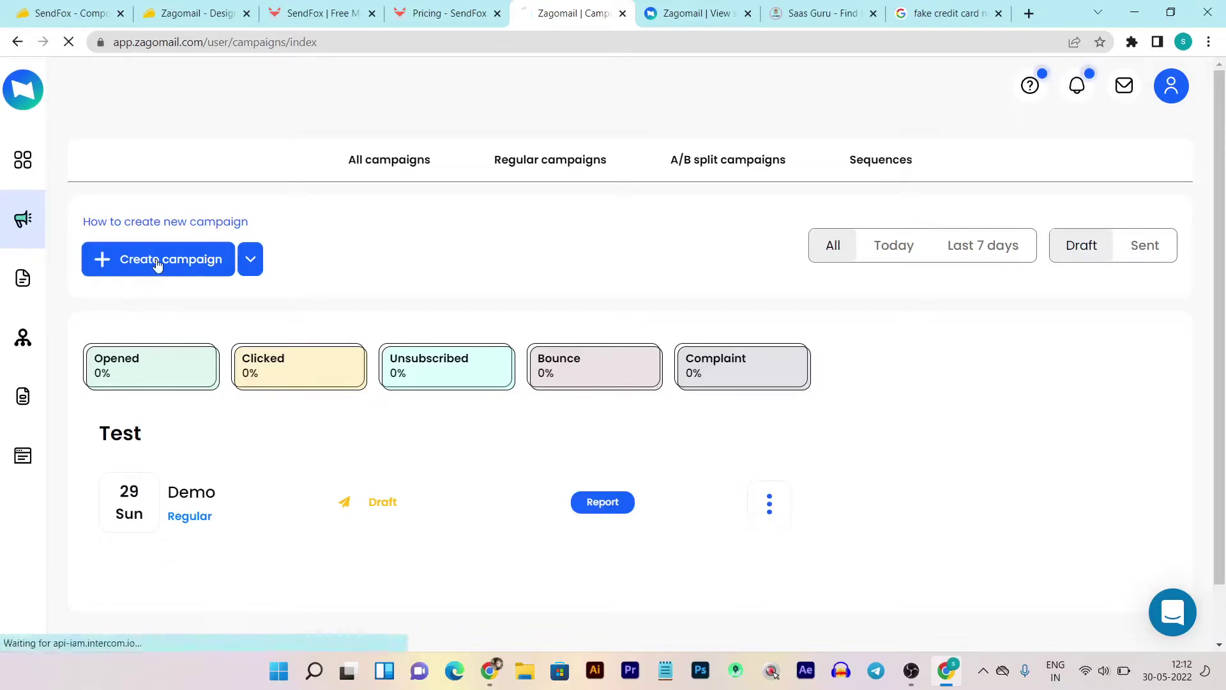
- Name the campaign 'Demo 1', send it to the Demo list, and save
left_click(649, 365)
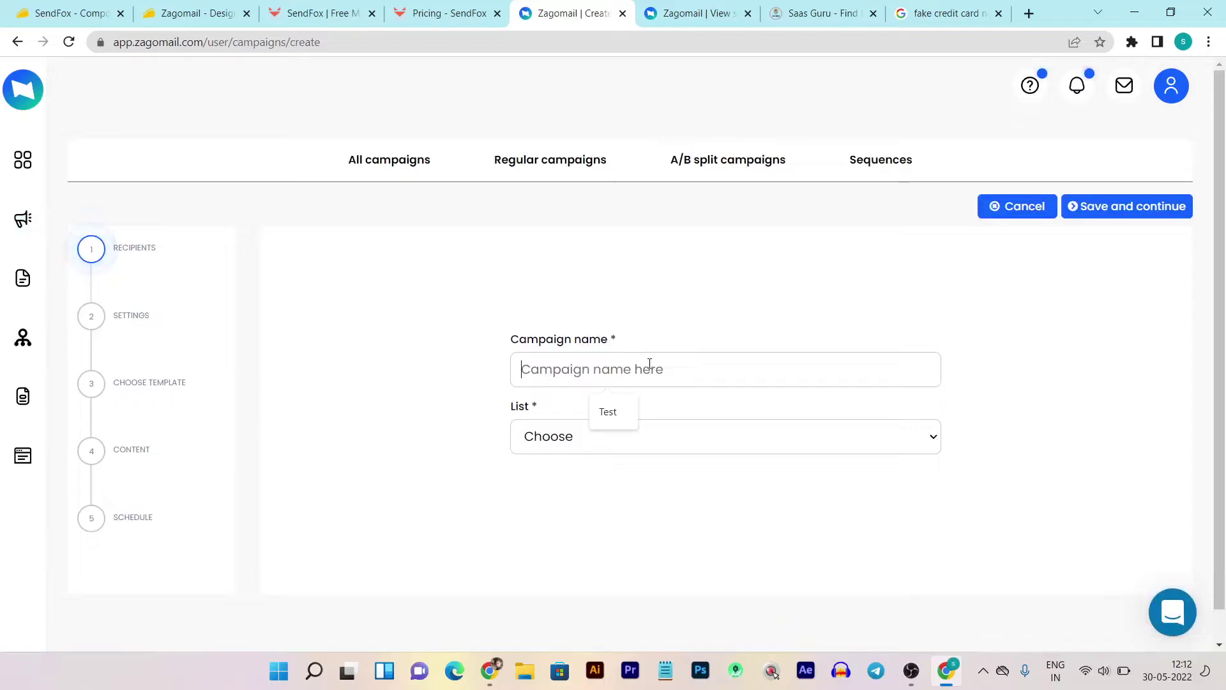
type("Dem")
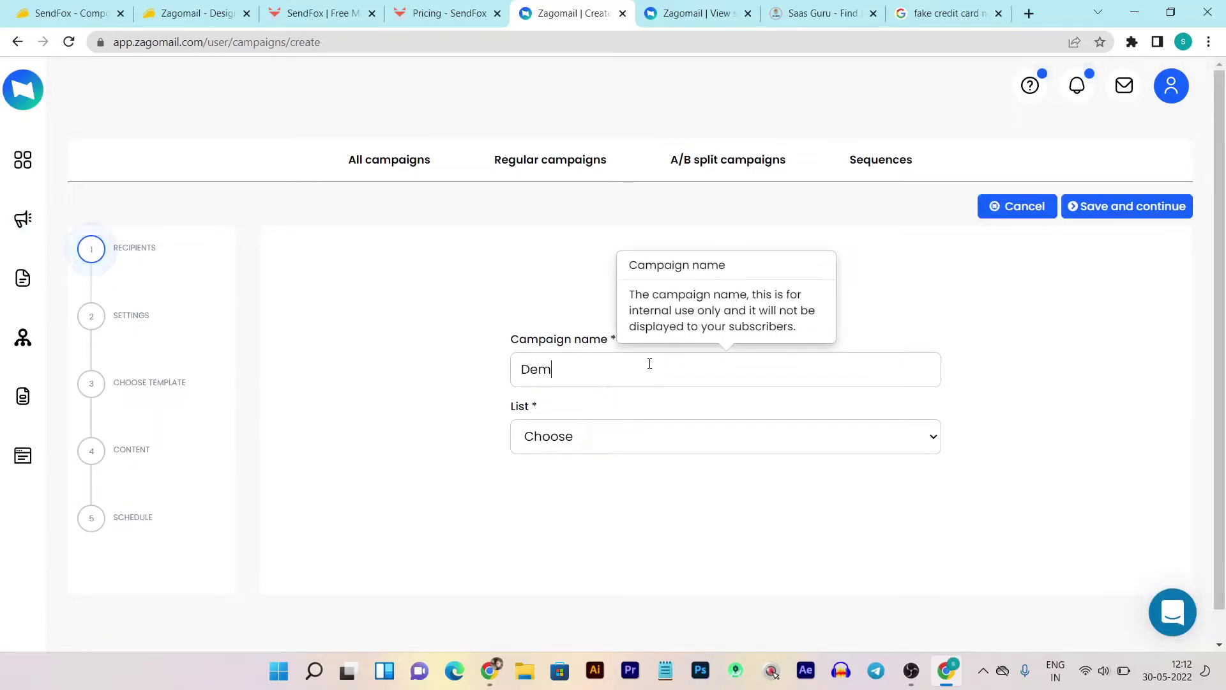
type("o 1")
left_click(654, 433)
left_click(606, 477)
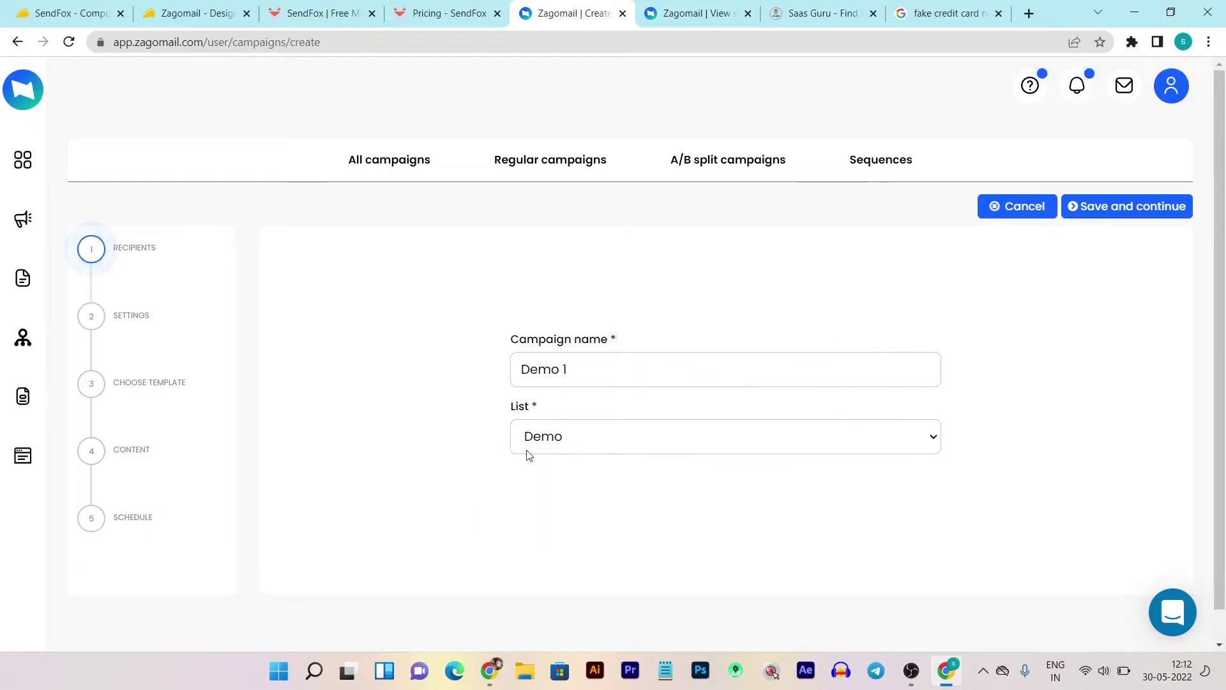
left_click(1112, 210)
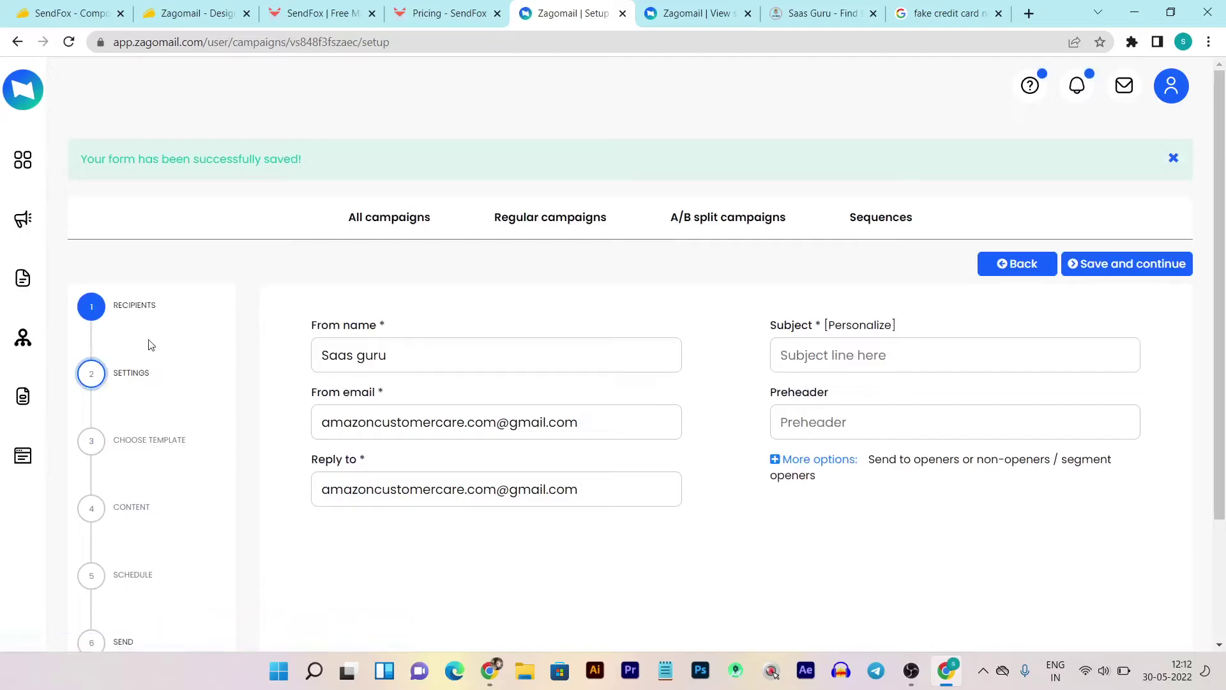
- Replace the From email with the suggested custom-domain sender address
scroll(664, 384, "down", 2)
scroll(986, 319, "up", 3)
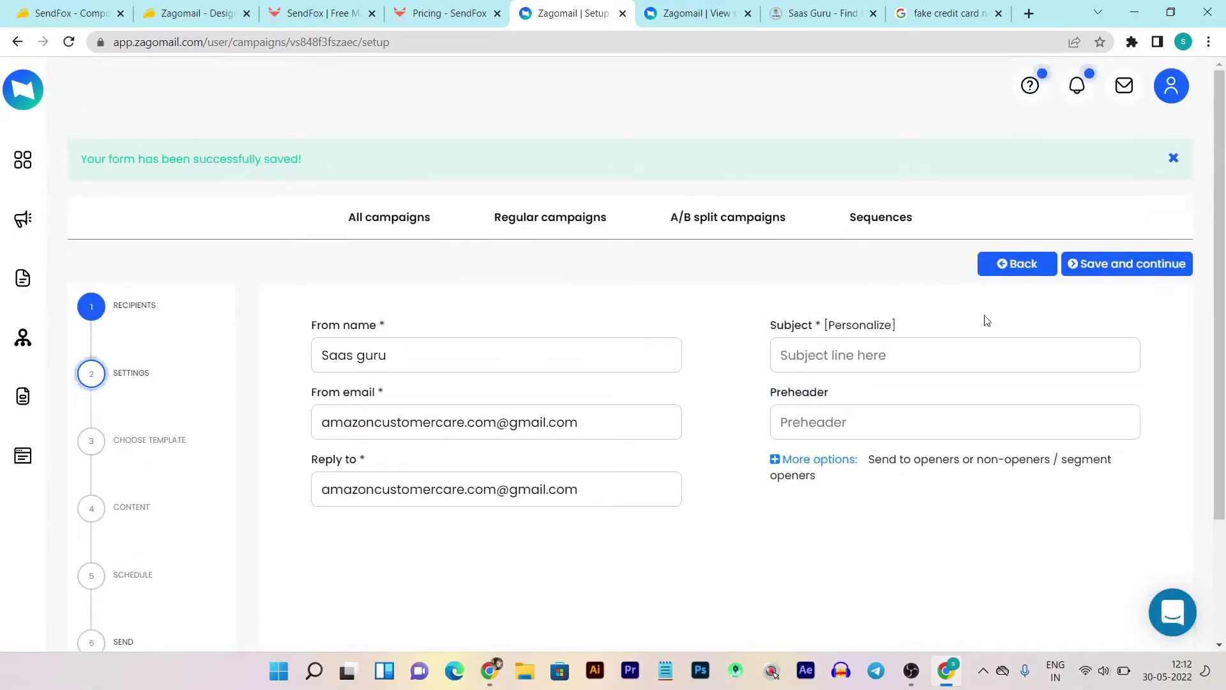
left_click(549, 428)
left_click_drag(578, 423, 256, 425)
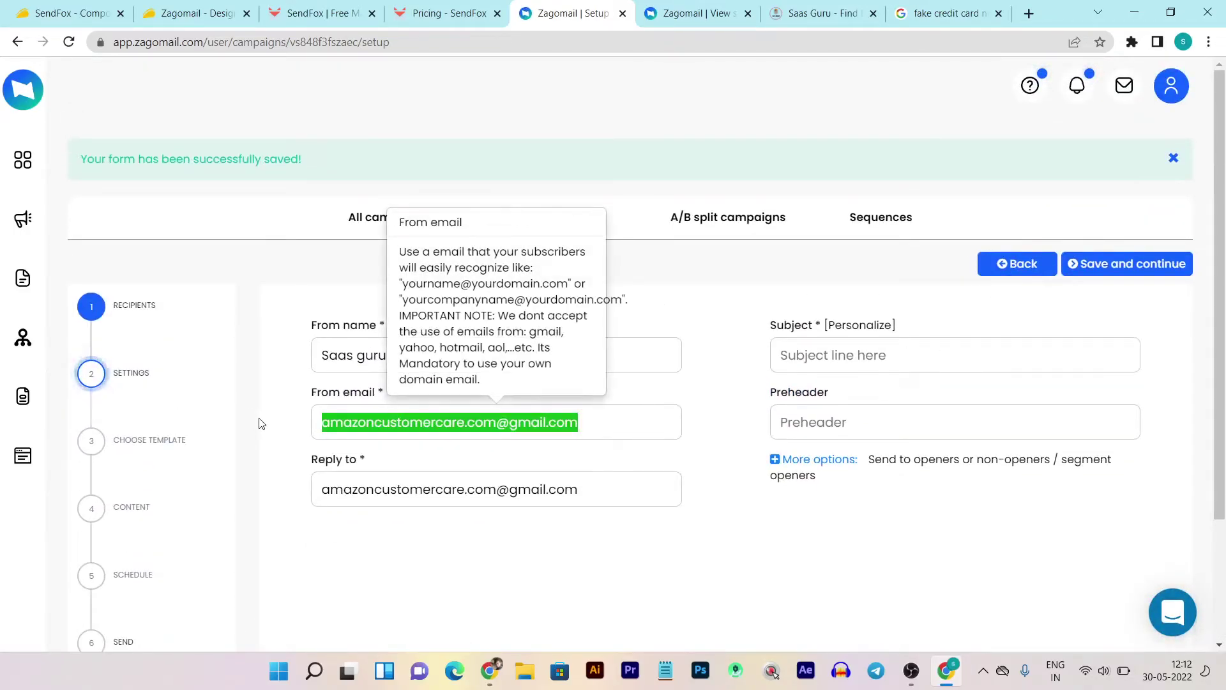
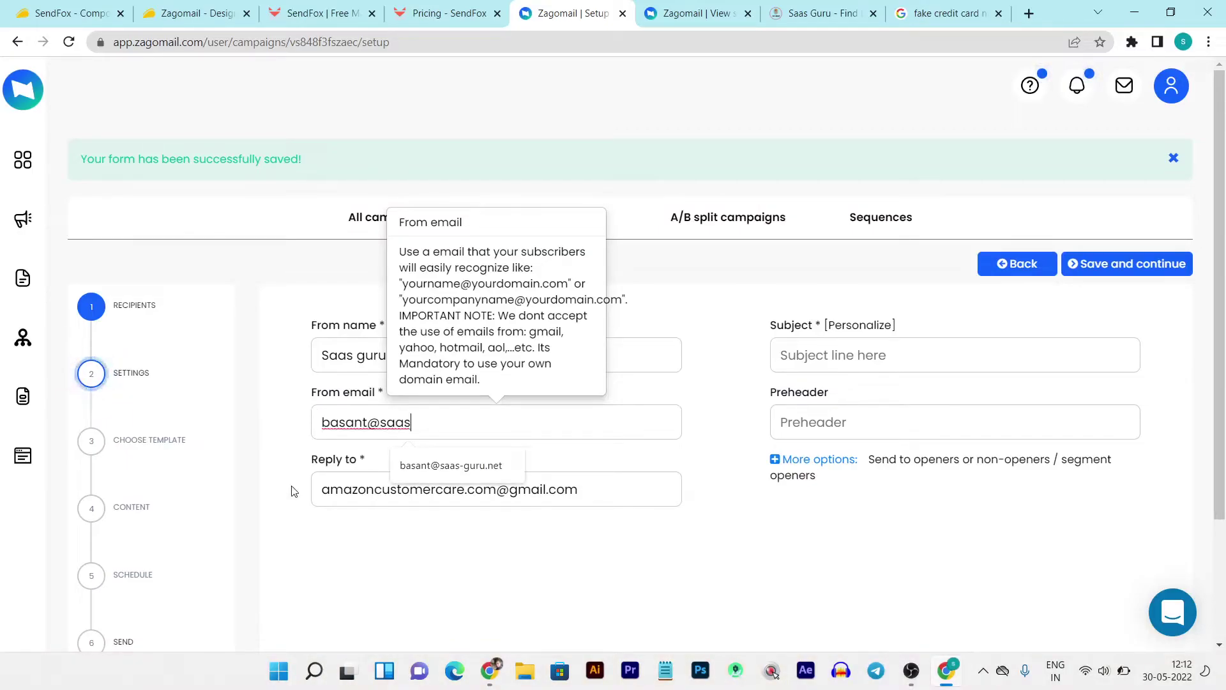
left_click(472, 467)
triple_click(402, 426)
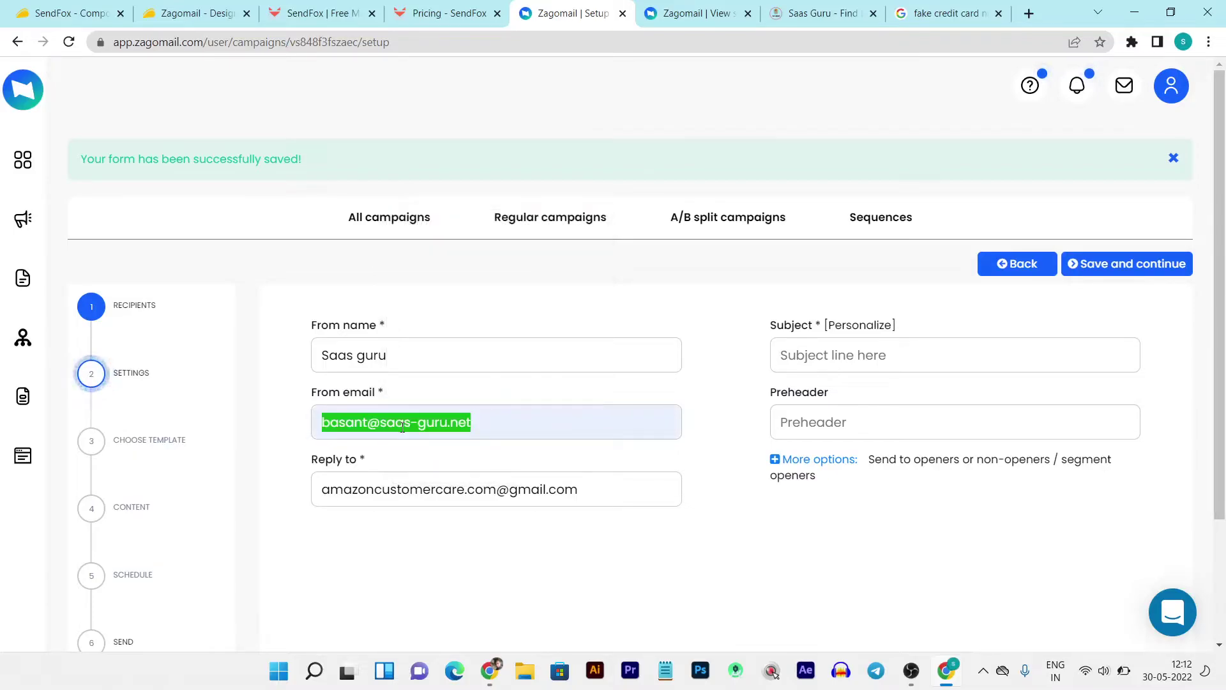
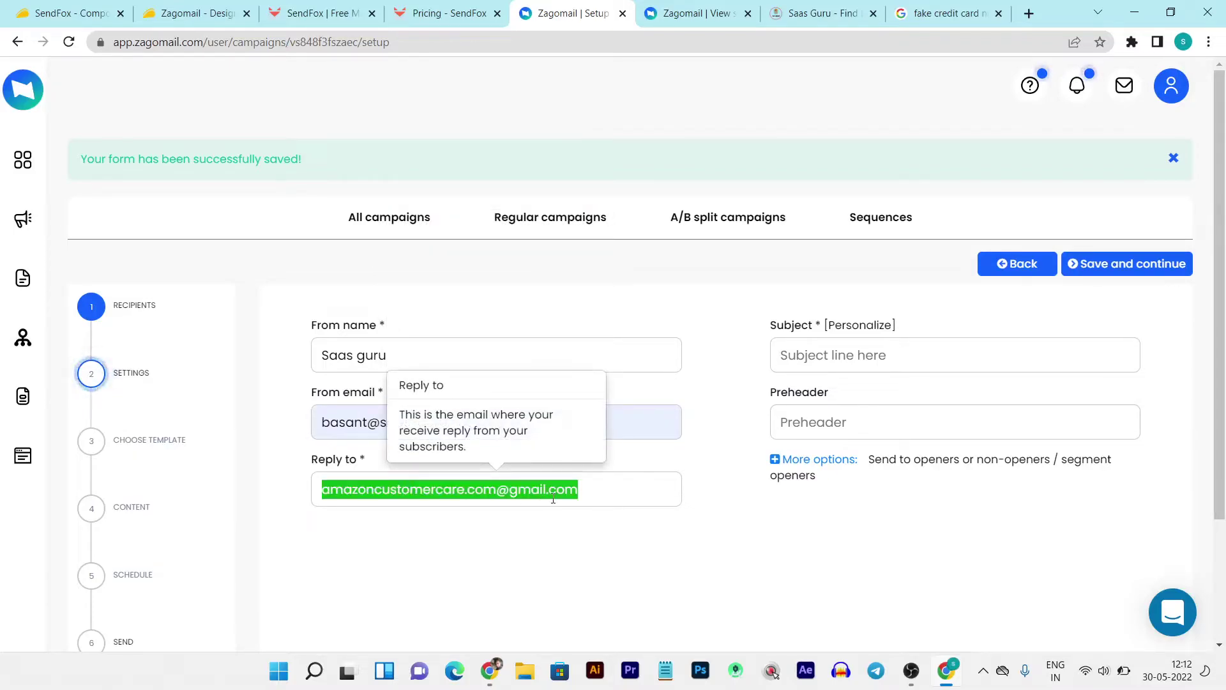
- Set the reply-to to the sender address, subject 'testt' and preheader 'hiogpogi', then save
key("ctrl+v")
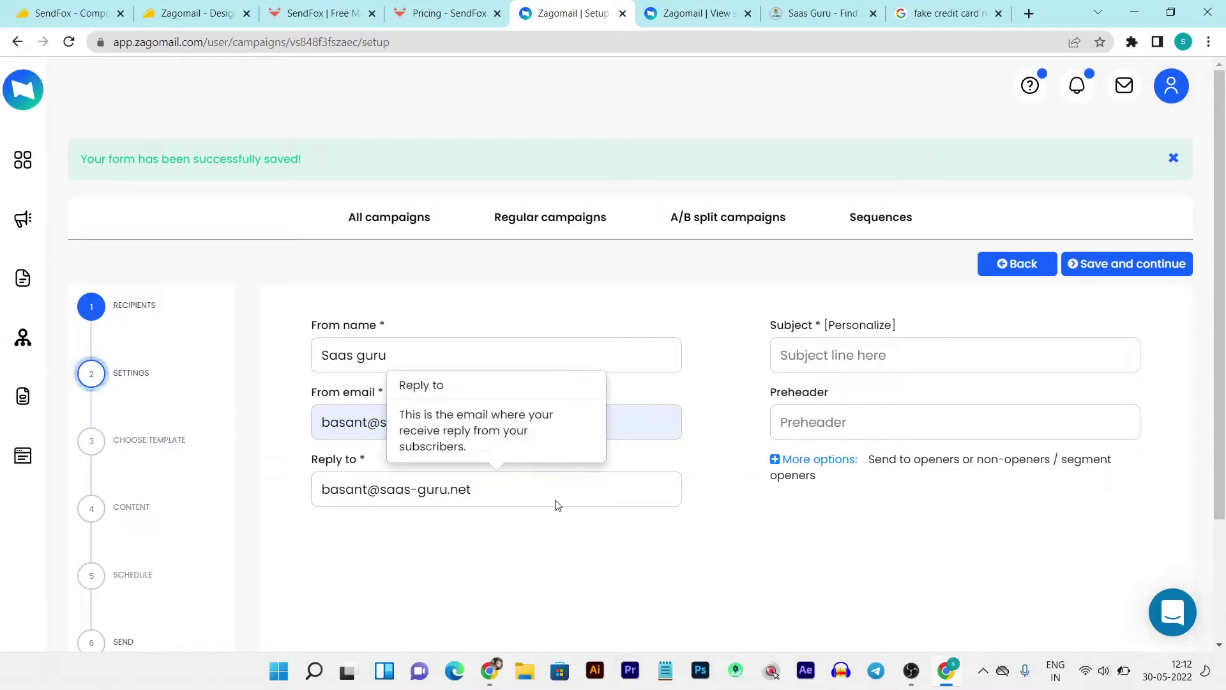
key("Tab")
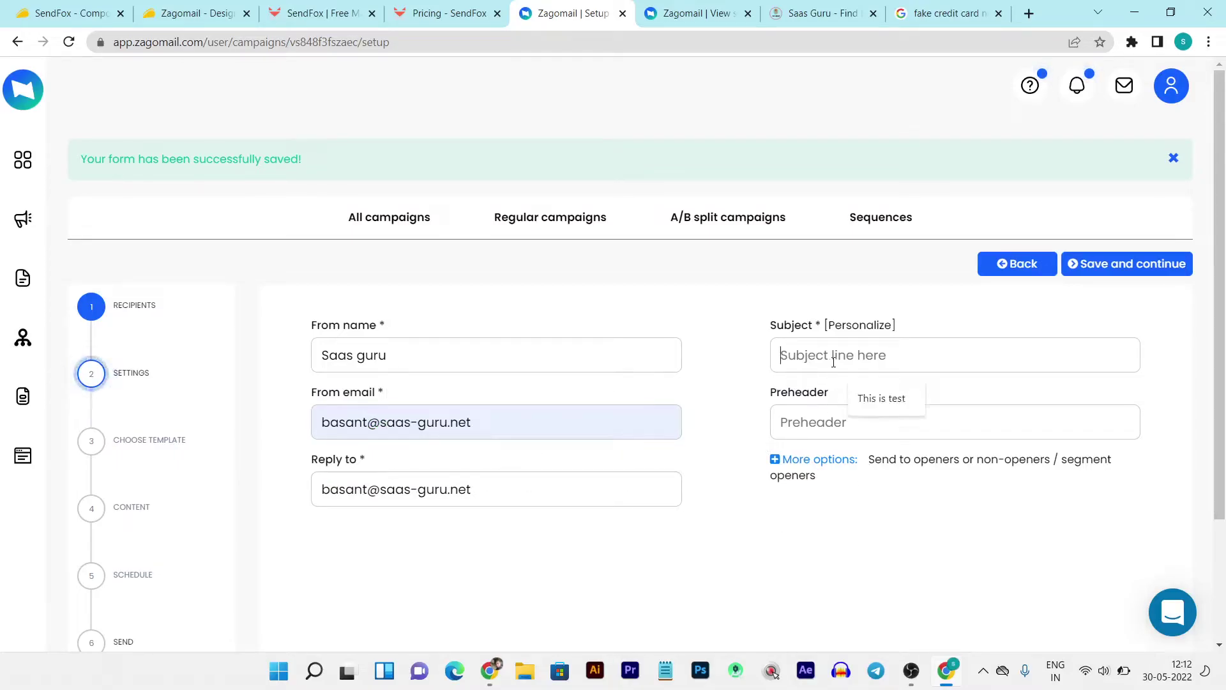
type("testt")
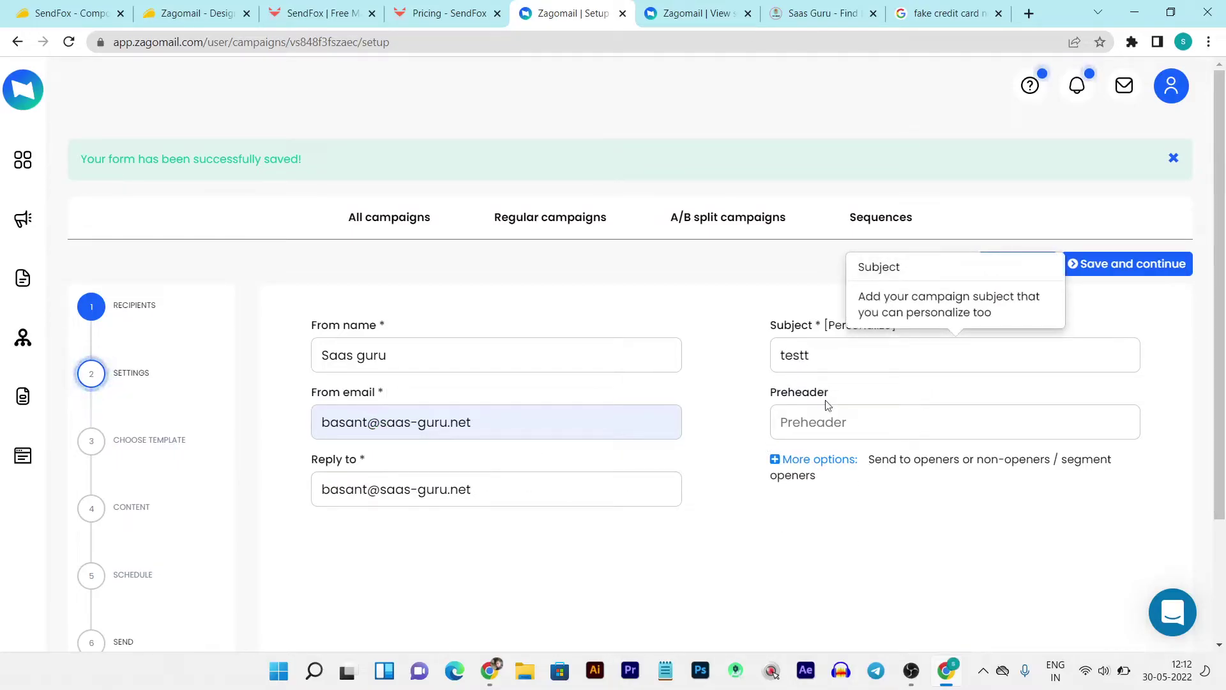
left_click(832, 422)
type("hiogpogi")
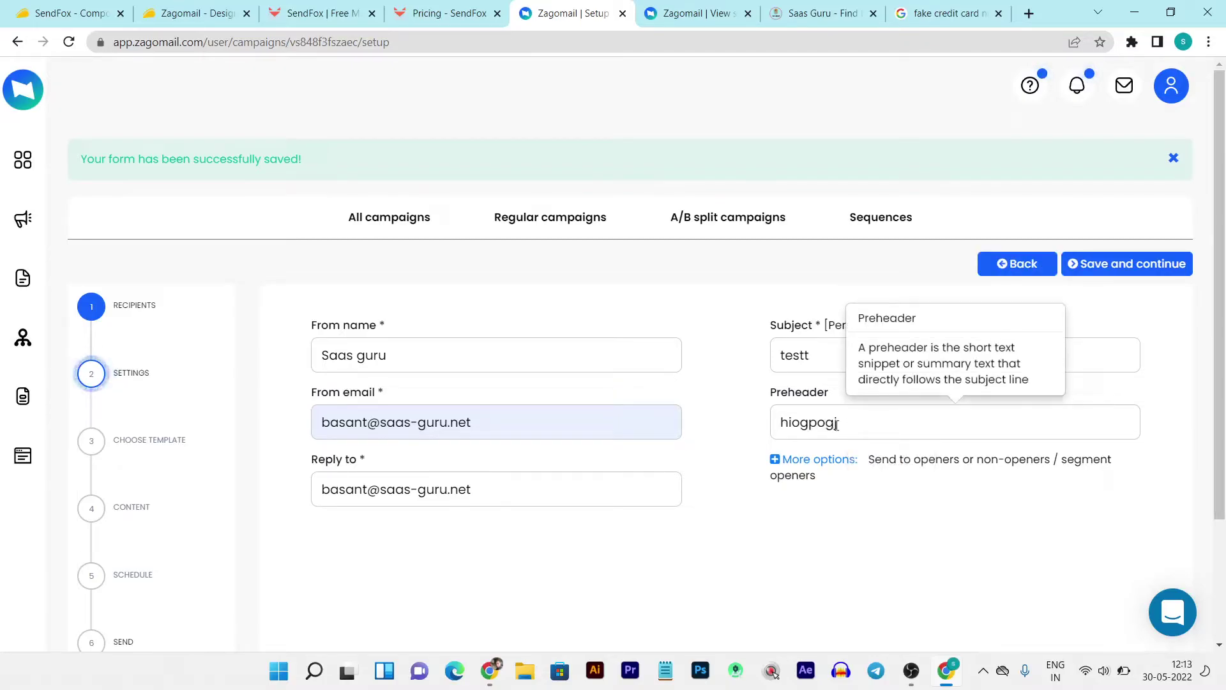
left_click(1131, 264)
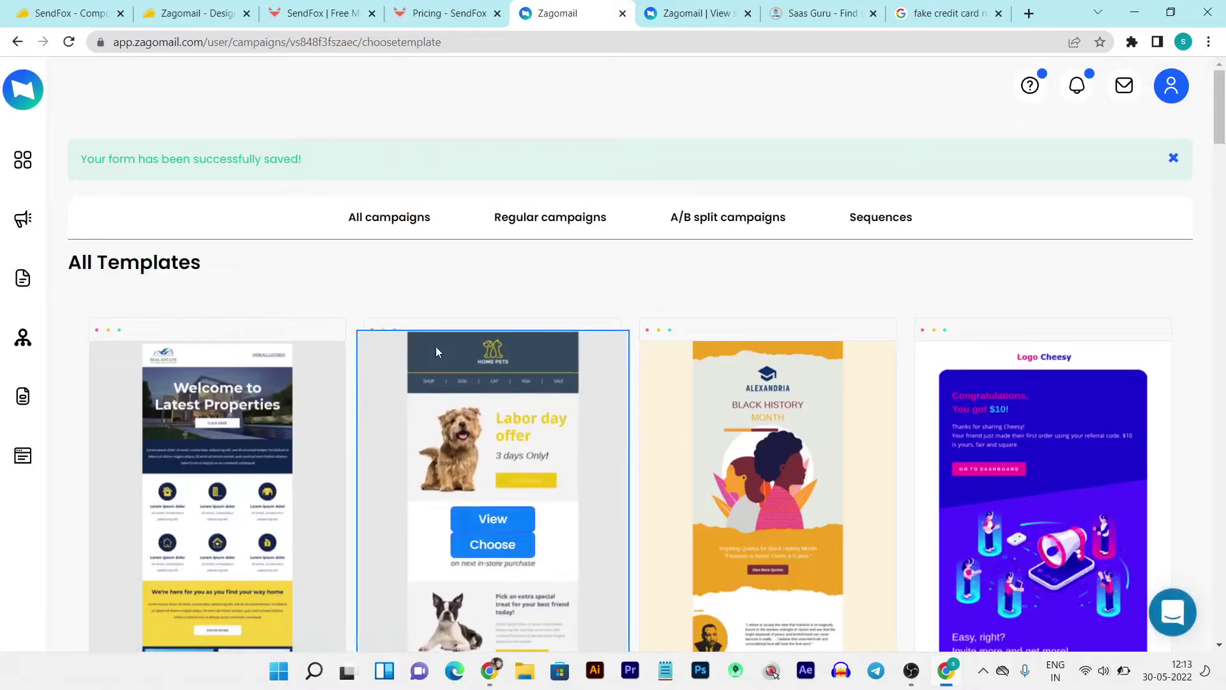
- Browse the template grid and glance at the SendFox dashboard, SendFox pricing and sending-email tabs
scroll(345, 309, "down", 5)
scroll(345, 309, "down", 4)
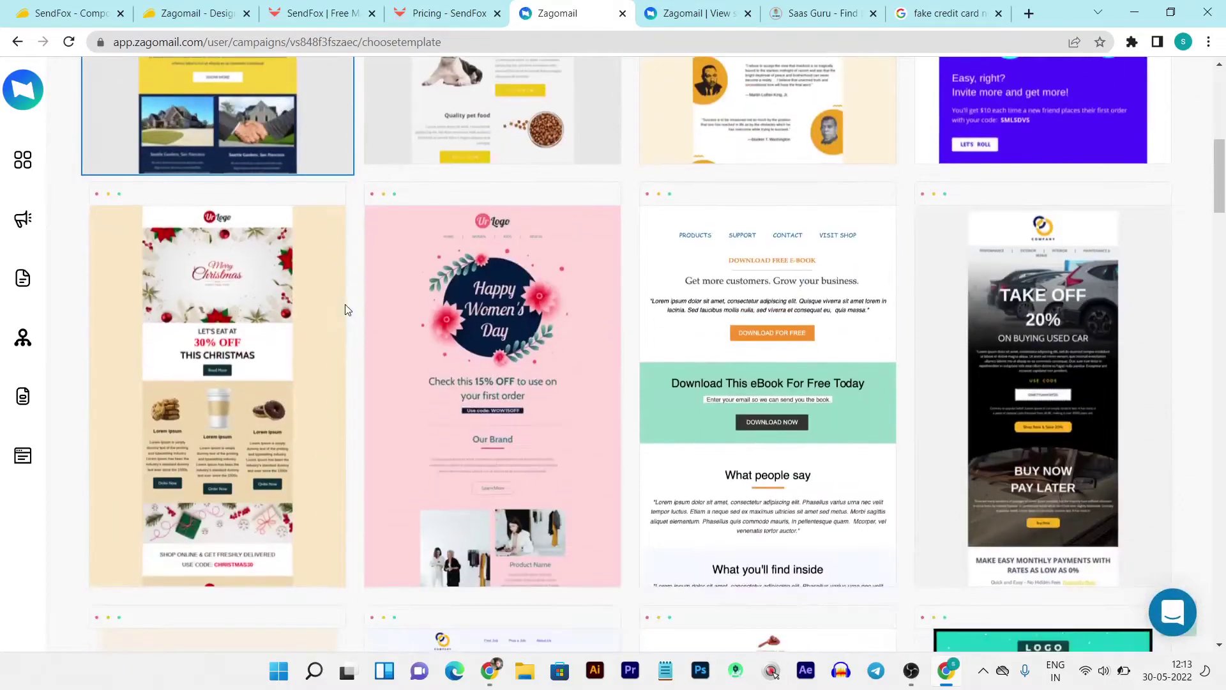
scroll(345, 371, "down", 6)
scroll(353, 438, "up", 5)
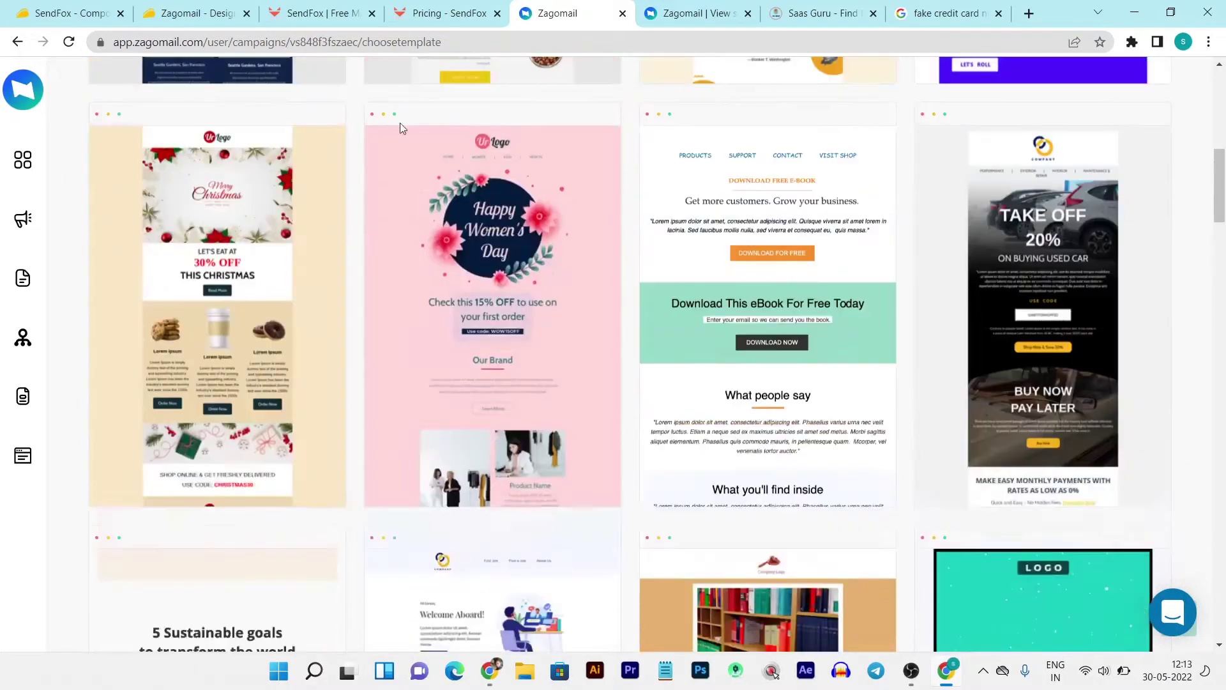
left_click(331, 23)
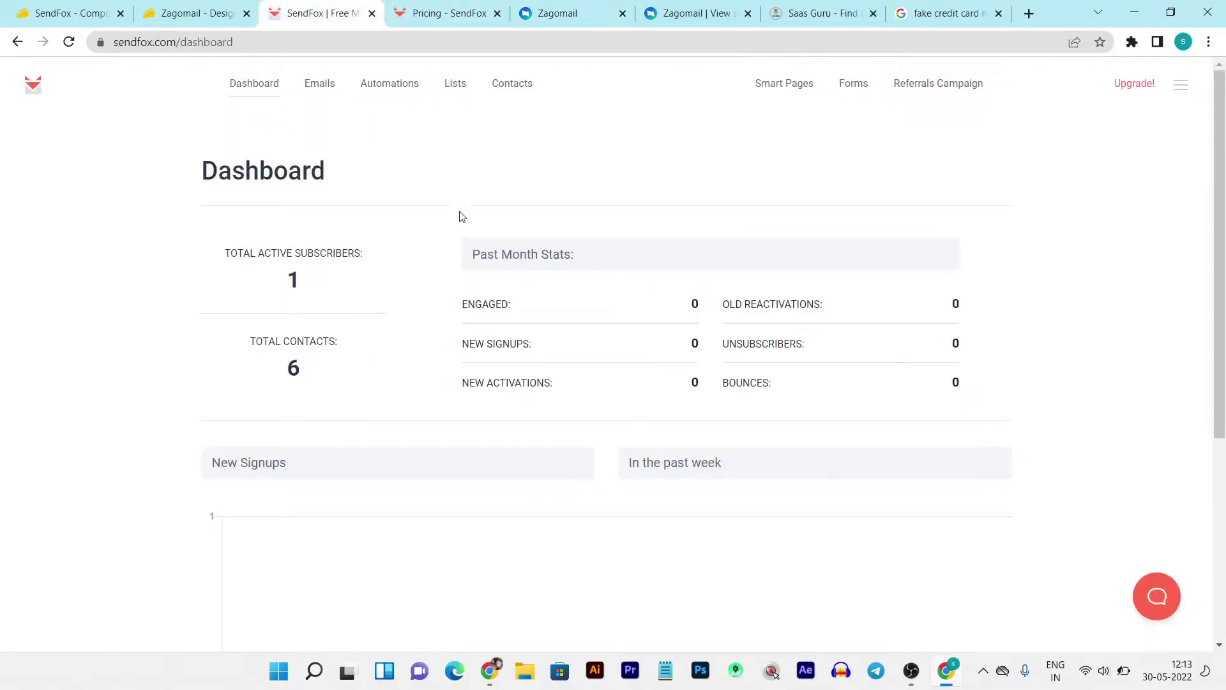
left_click(421, 9)
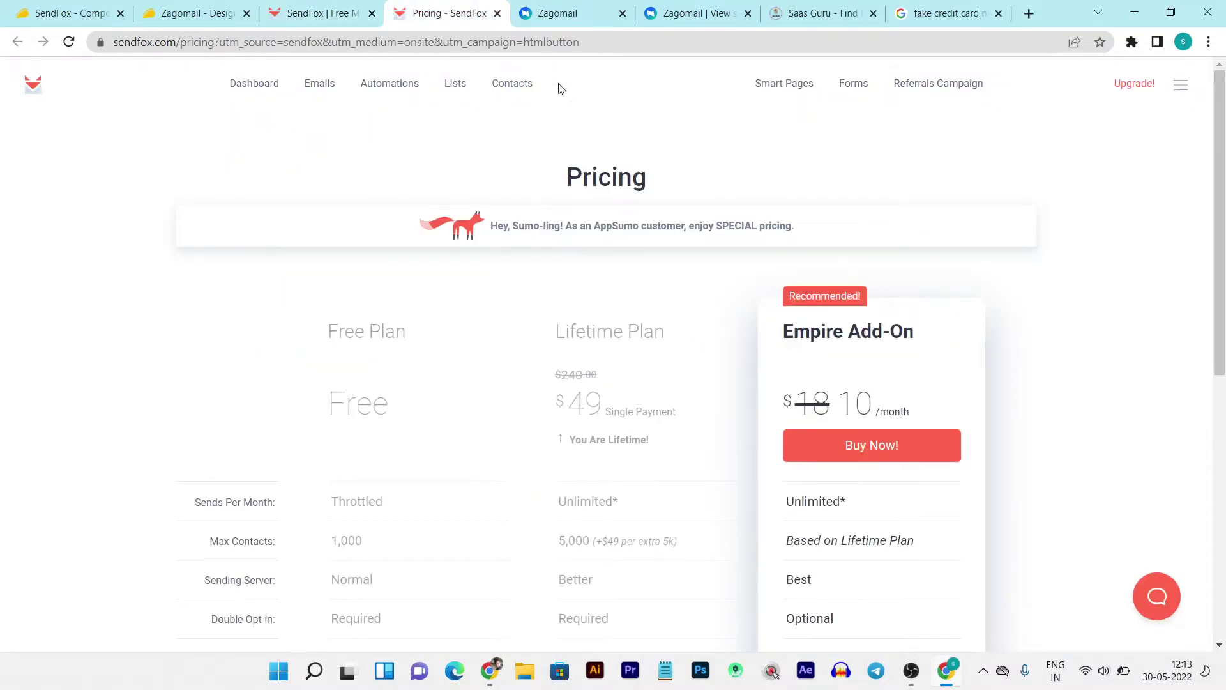
left_click(700, 5)
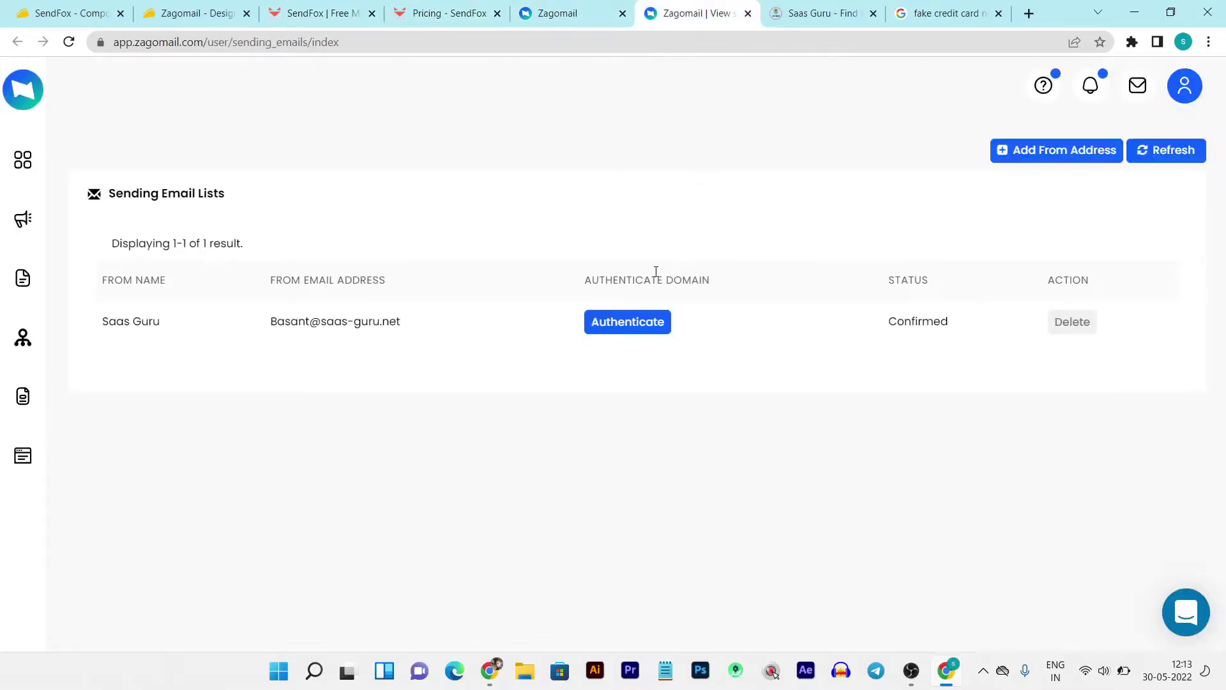
- Back in the Zagomail template chooser, pick the Thank You template
left_click(567, 9)
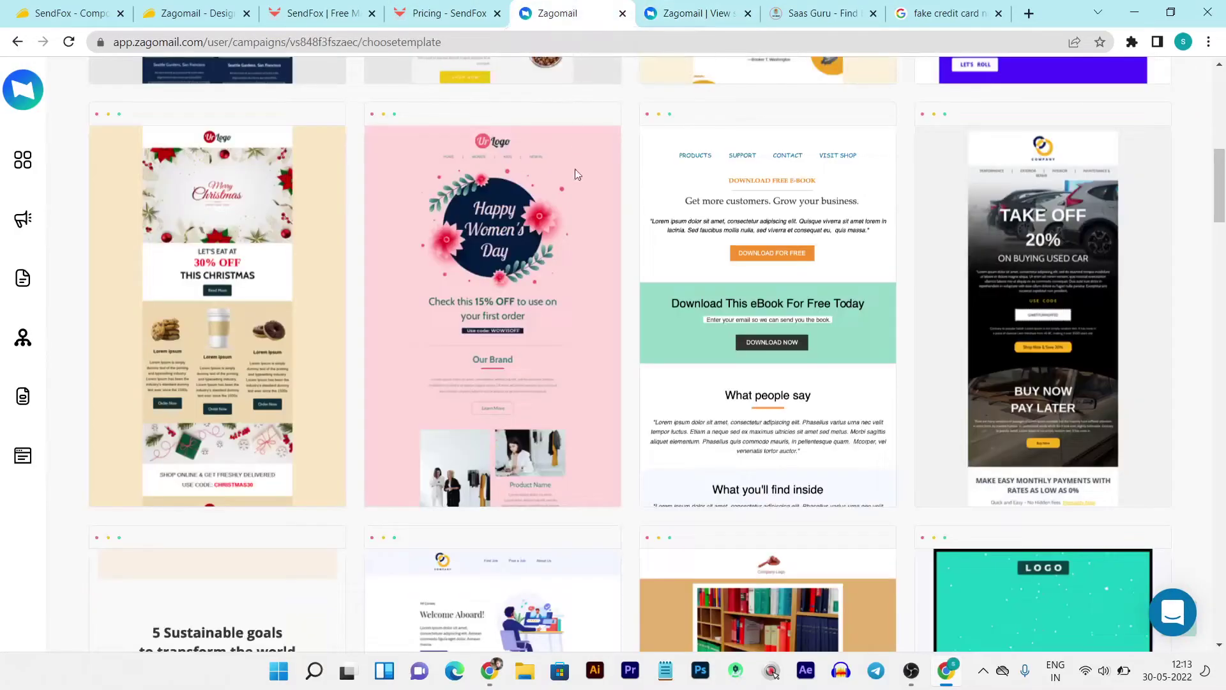
scroll(562, 453, "down", 10)
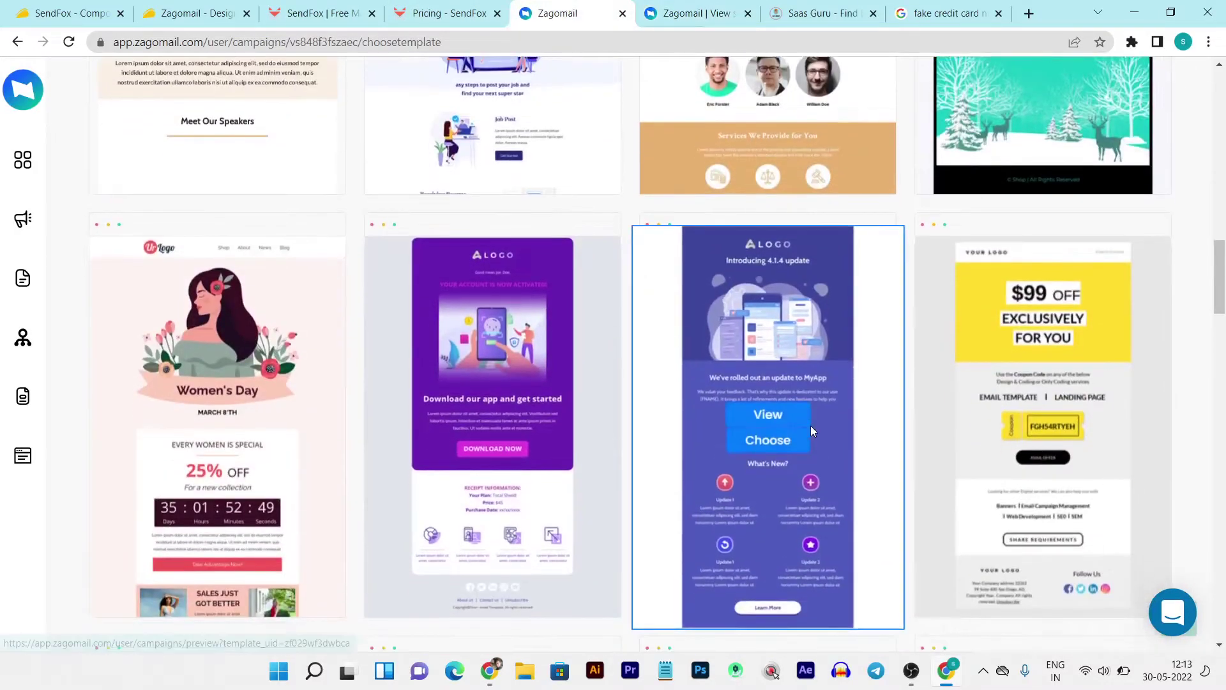
scroll(813, 431, "down", 10)
scroll(813, 432, "up", 5)
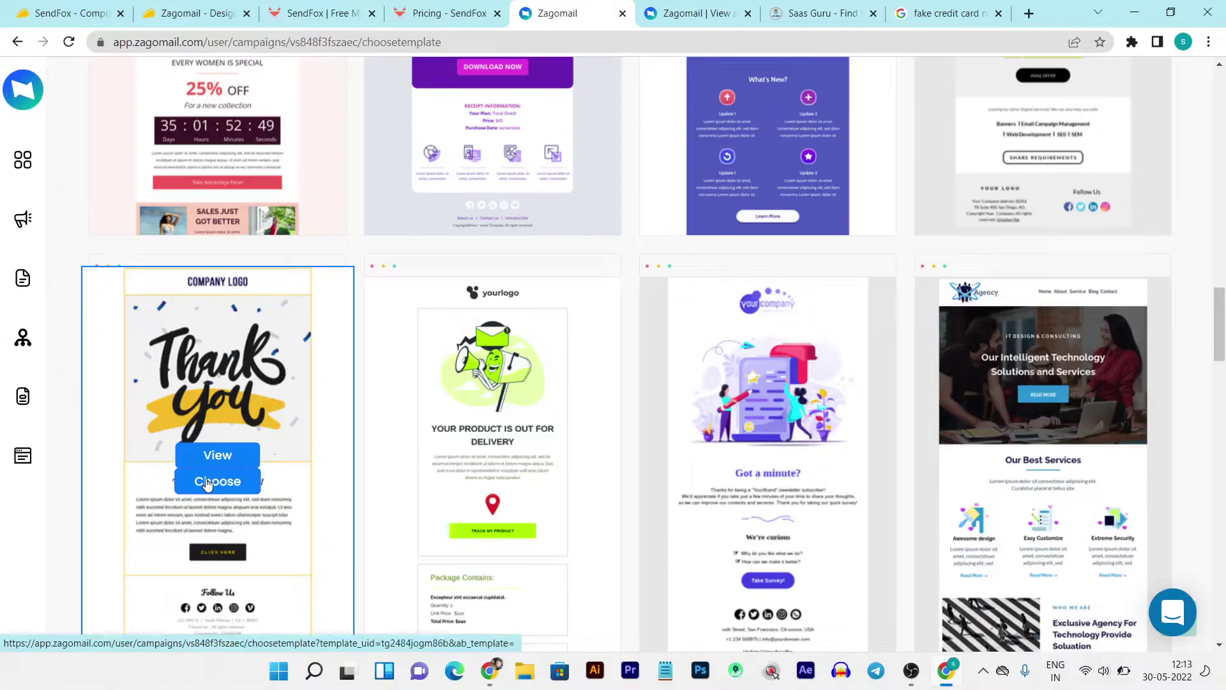
scroll(233, 476, "down", 2)
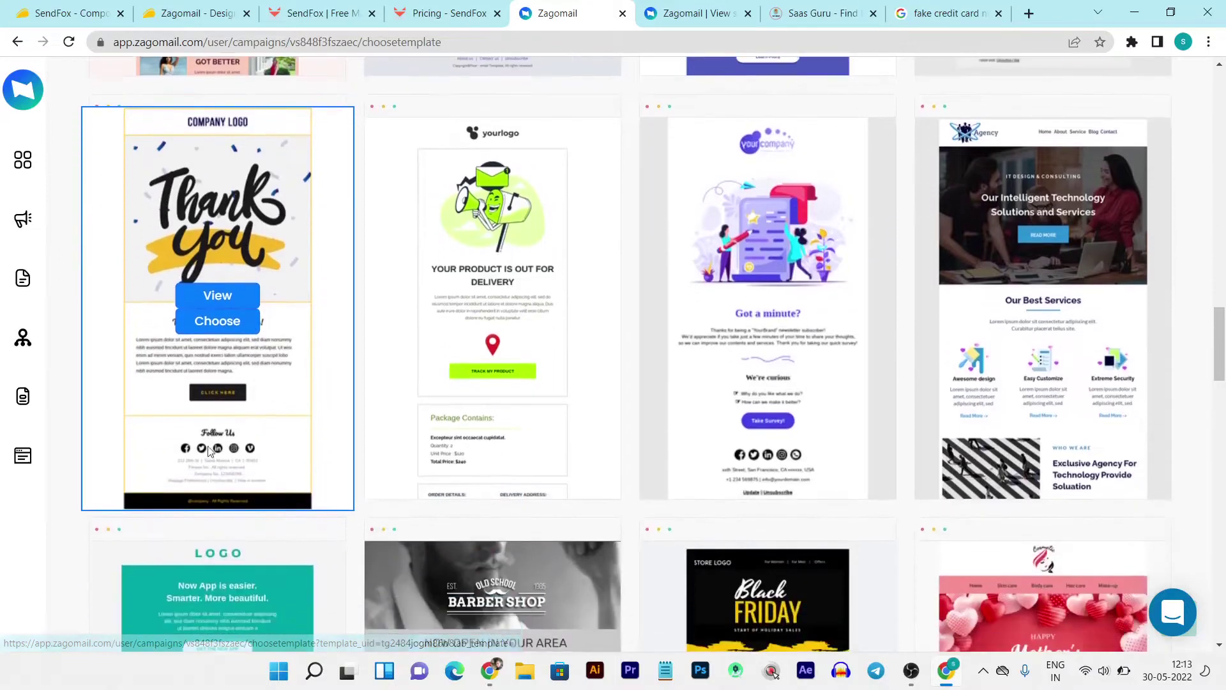
left_click(211, 323)
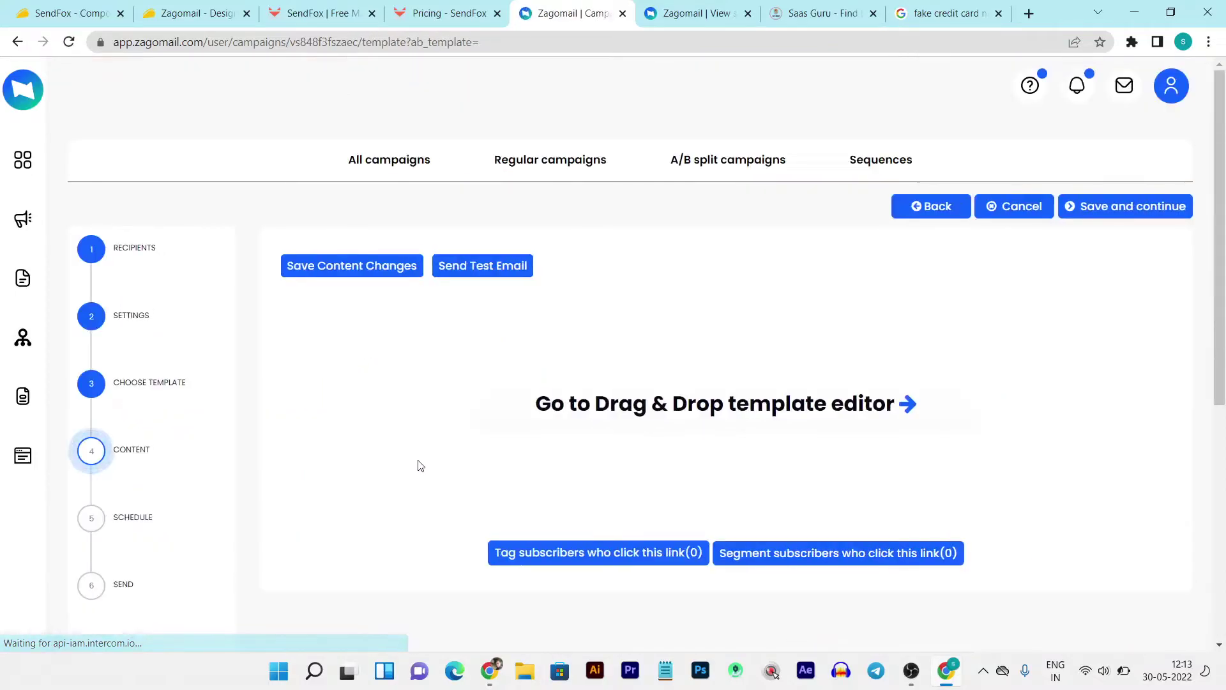
- In the drag-and-drop editor, add a Columns row beneath COMPANY LOGO, then go to Lists
left_click(599, 403)
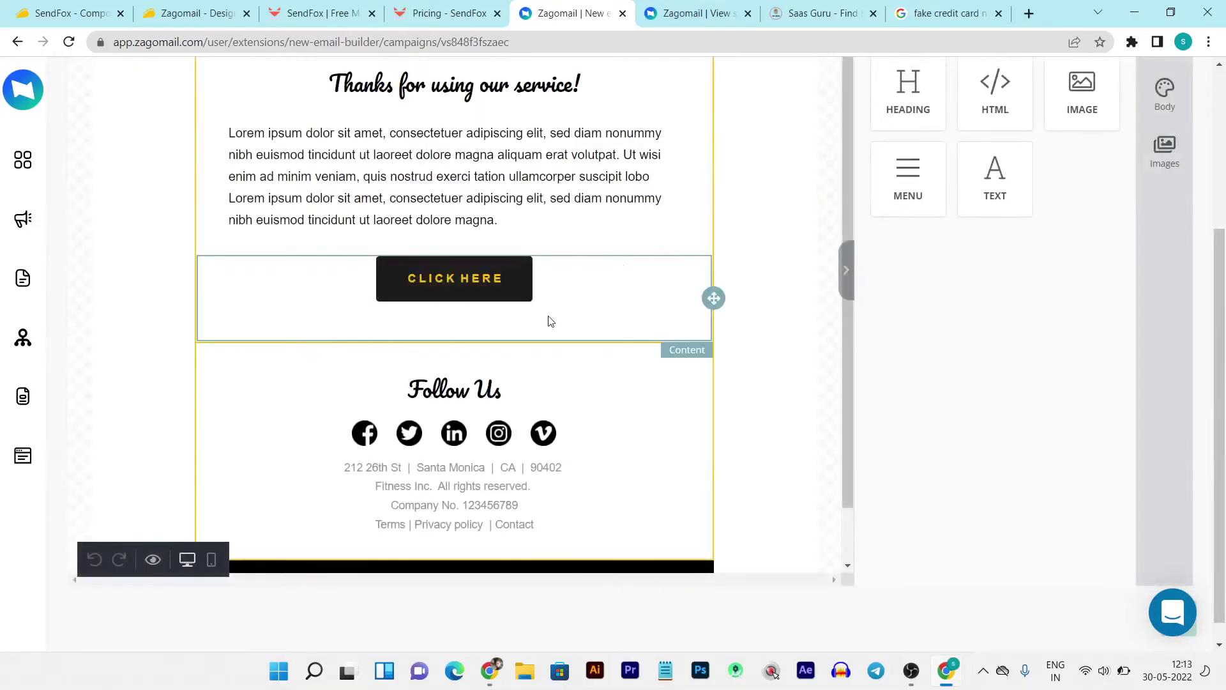
scroll(548, 392, "up", 5)
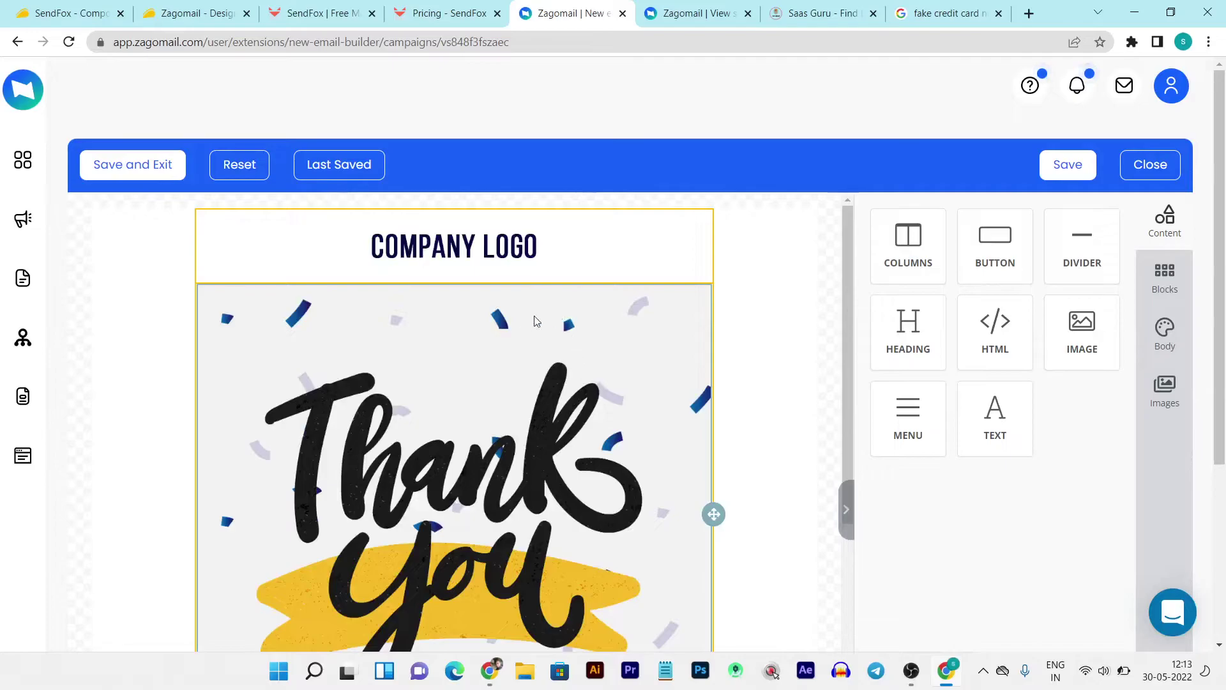
scroll(514, 417, "down", 1)
scroll(550, 416, "down", 3)
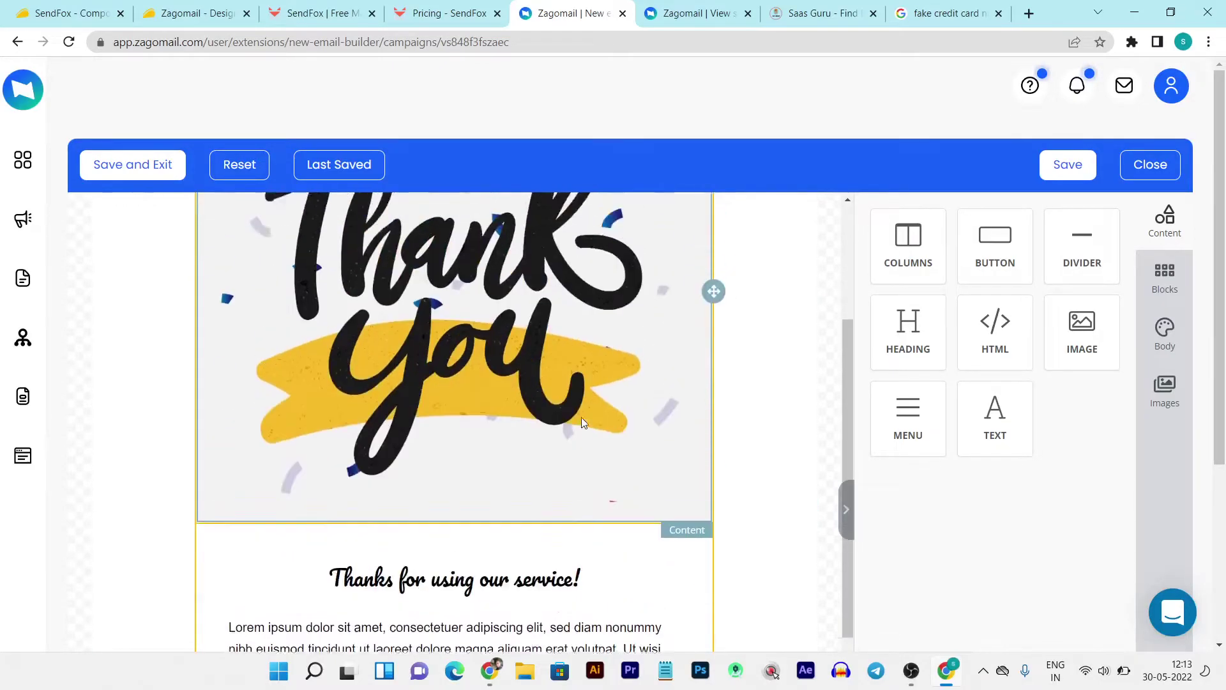
scroll(581, 417, "up", 3)
left_click_drag(915, 267, 441, 327)
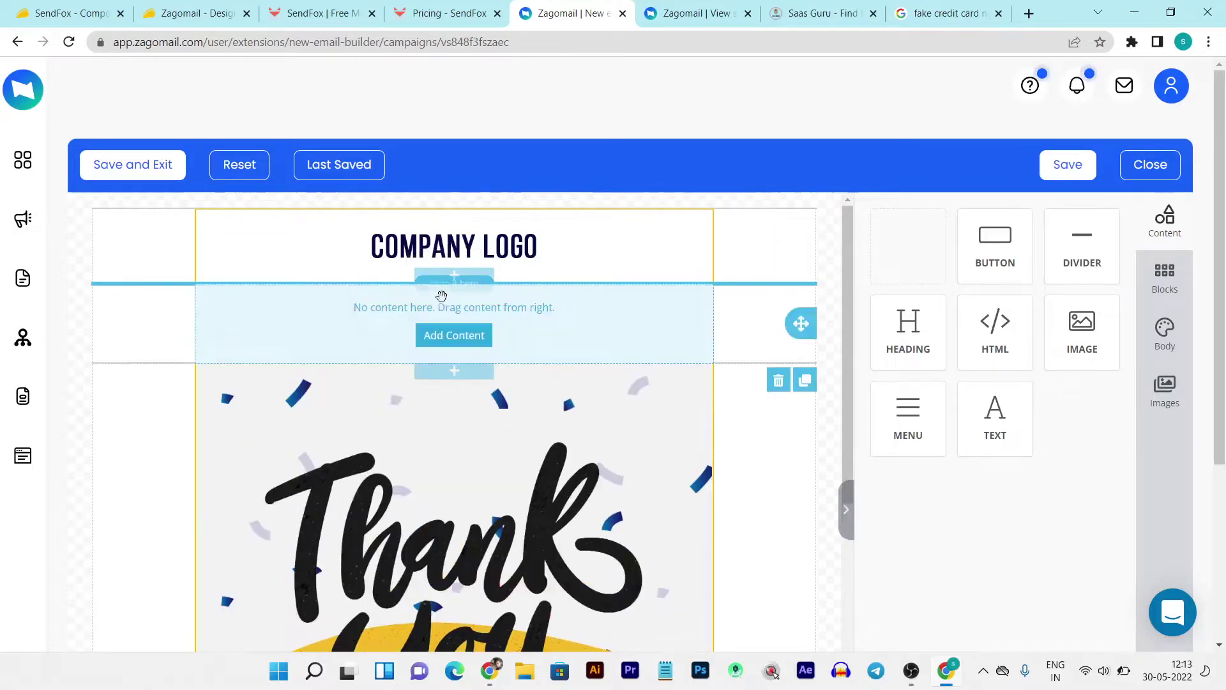
scroll(574, 396, "down", 5)
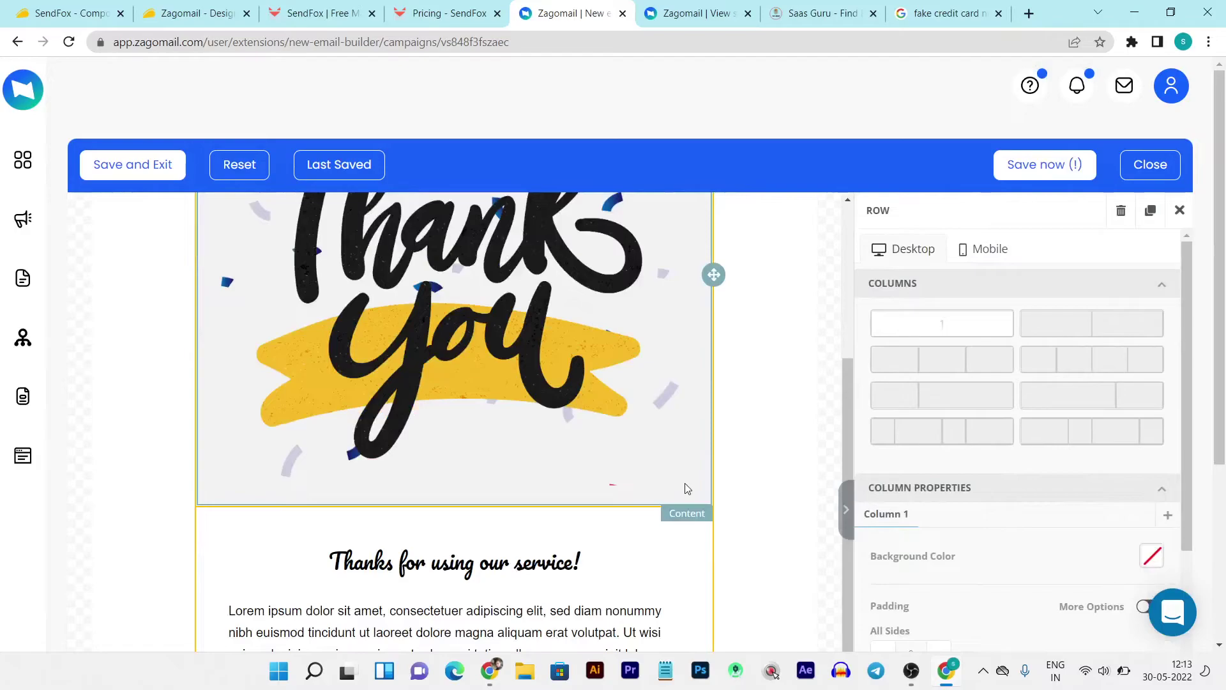
scroll(685, 488, "up", 6)
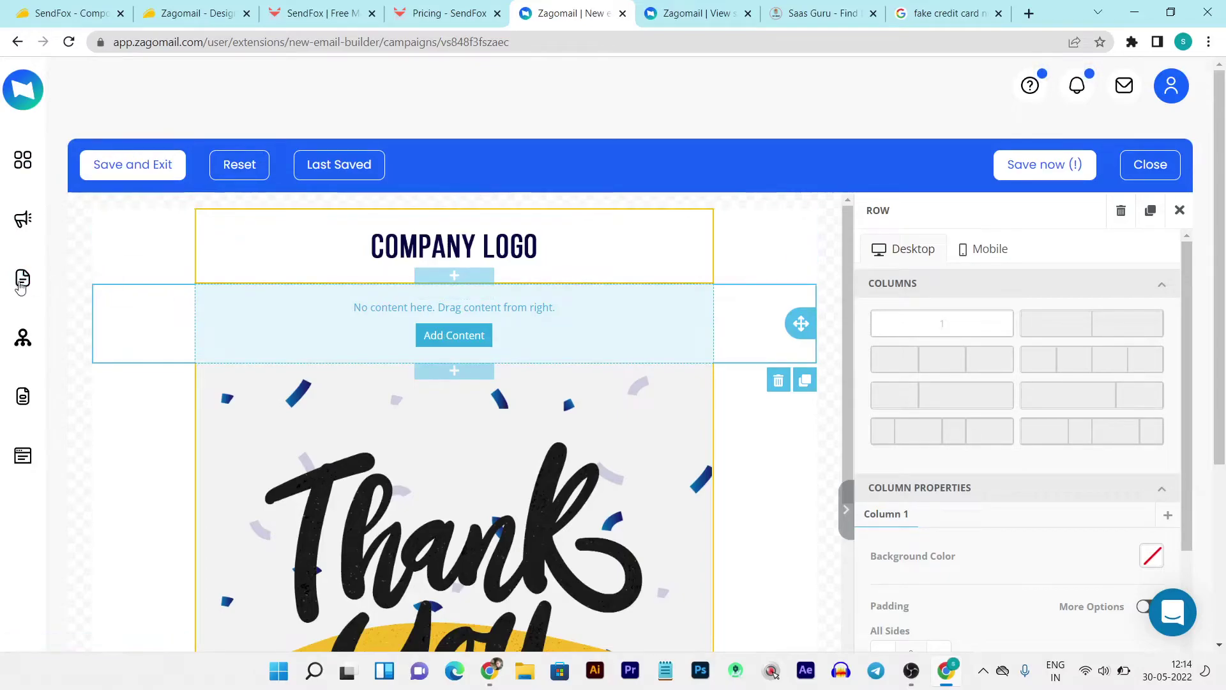
left_click(42, 284)
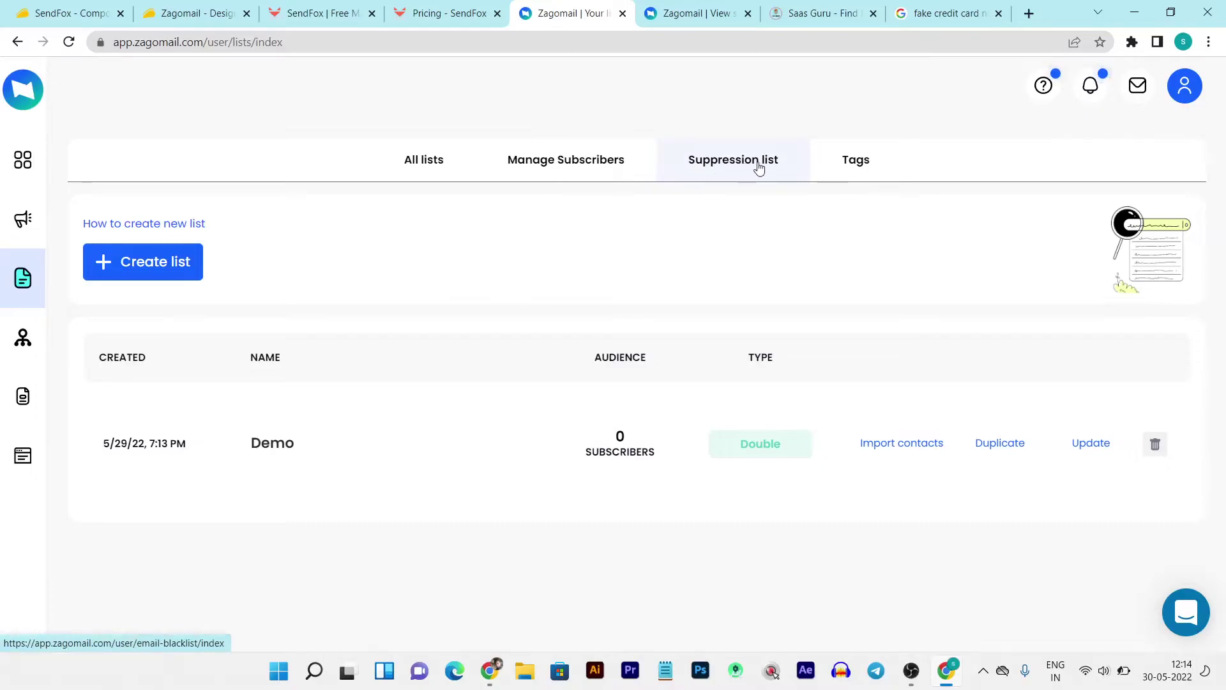
- Start a new automation from the Automations page
left_click(25, 348)
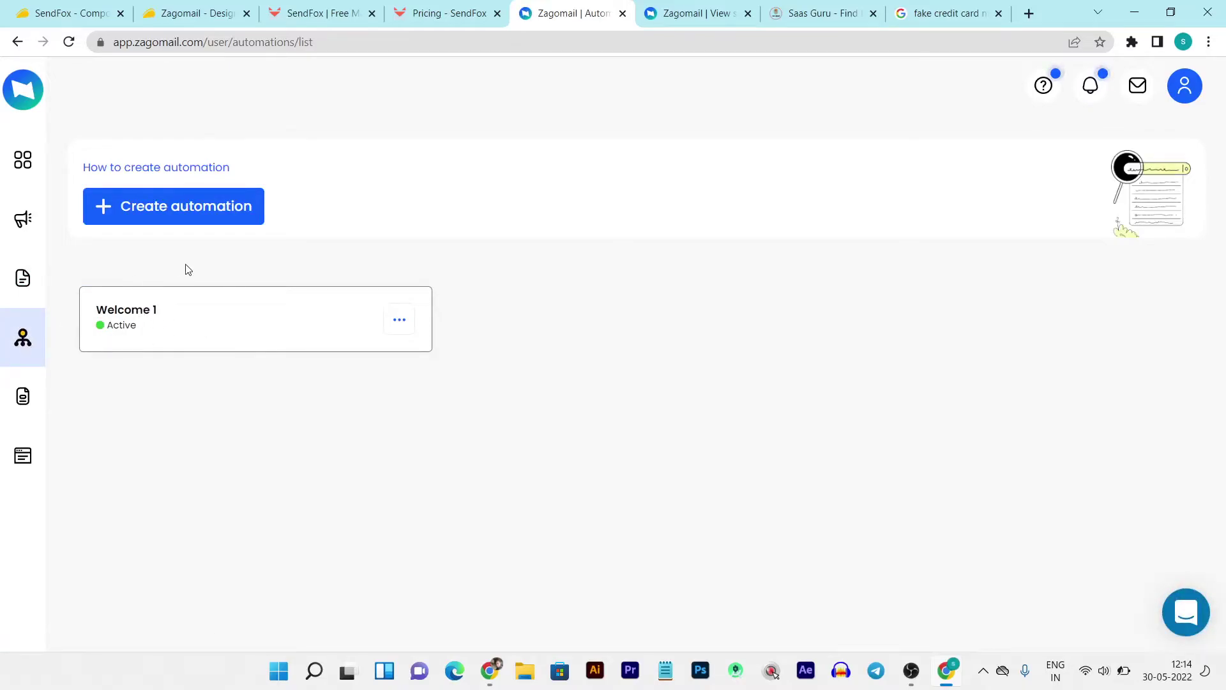
left_click(186, 219)
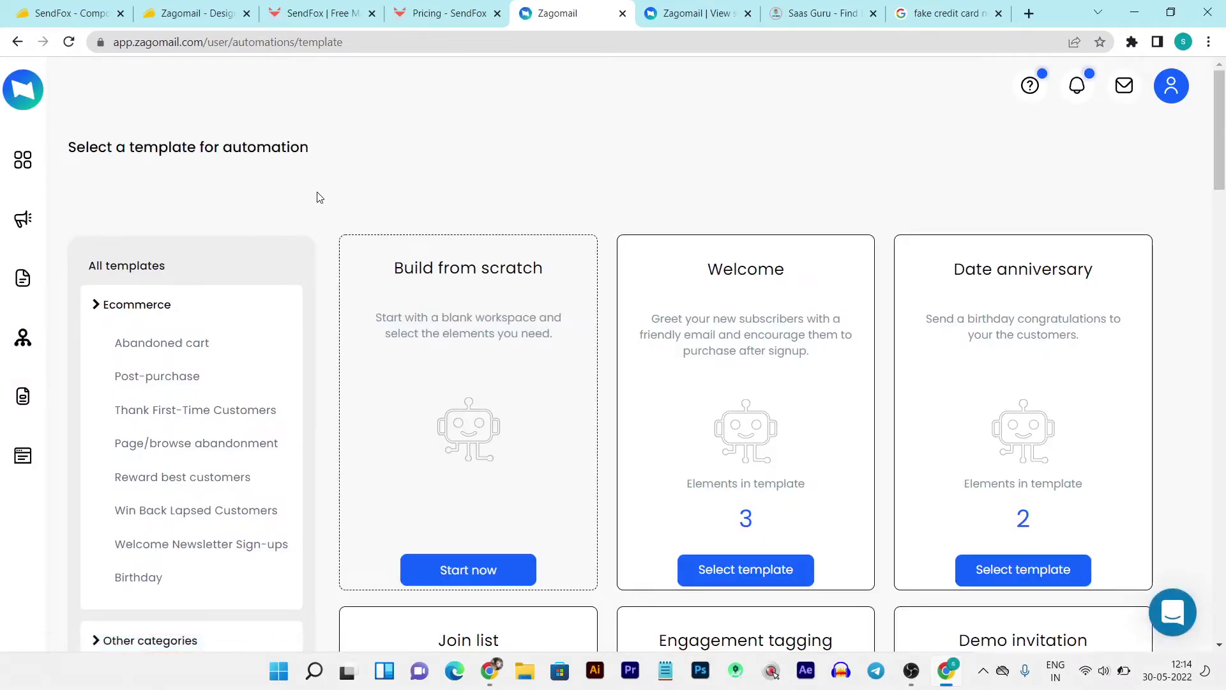
scroll(319, 198, "down", 5)
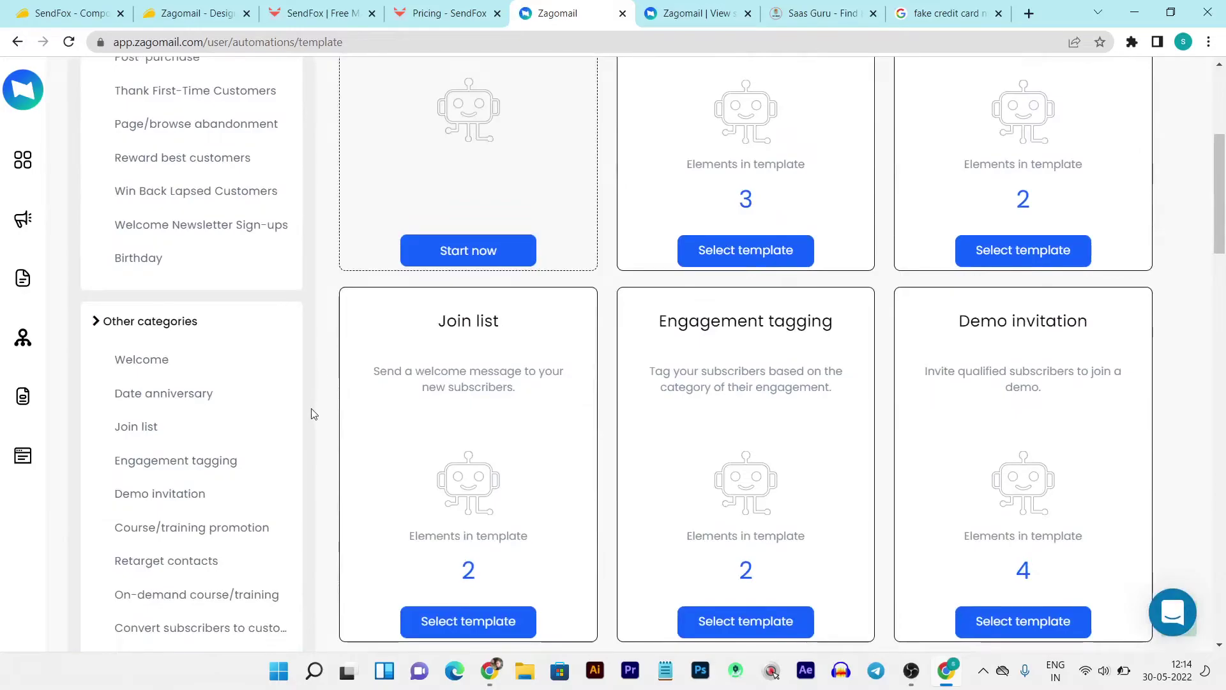
scroll(181, 438, "down", 4)
scroll(216, 331, "up", 8)
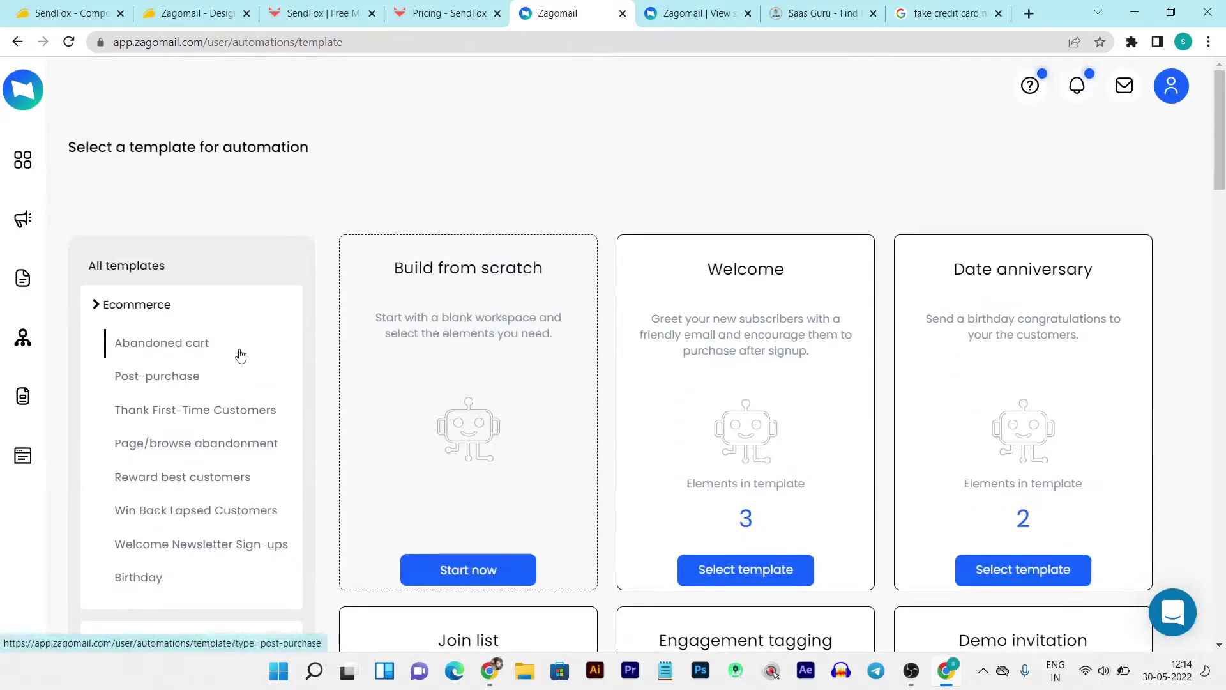
- Browse the Abandoned cart and other template categories, highlighting the Welcome template's element count
left_click(139, 349)
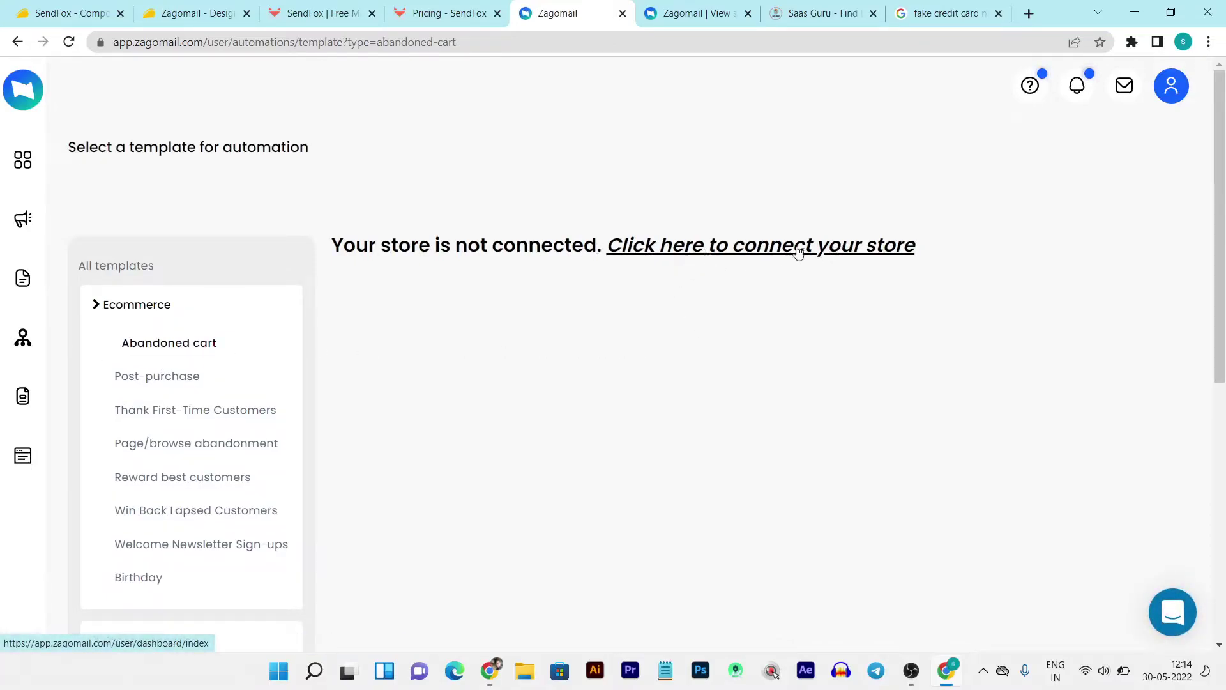
left_click(140, 304)
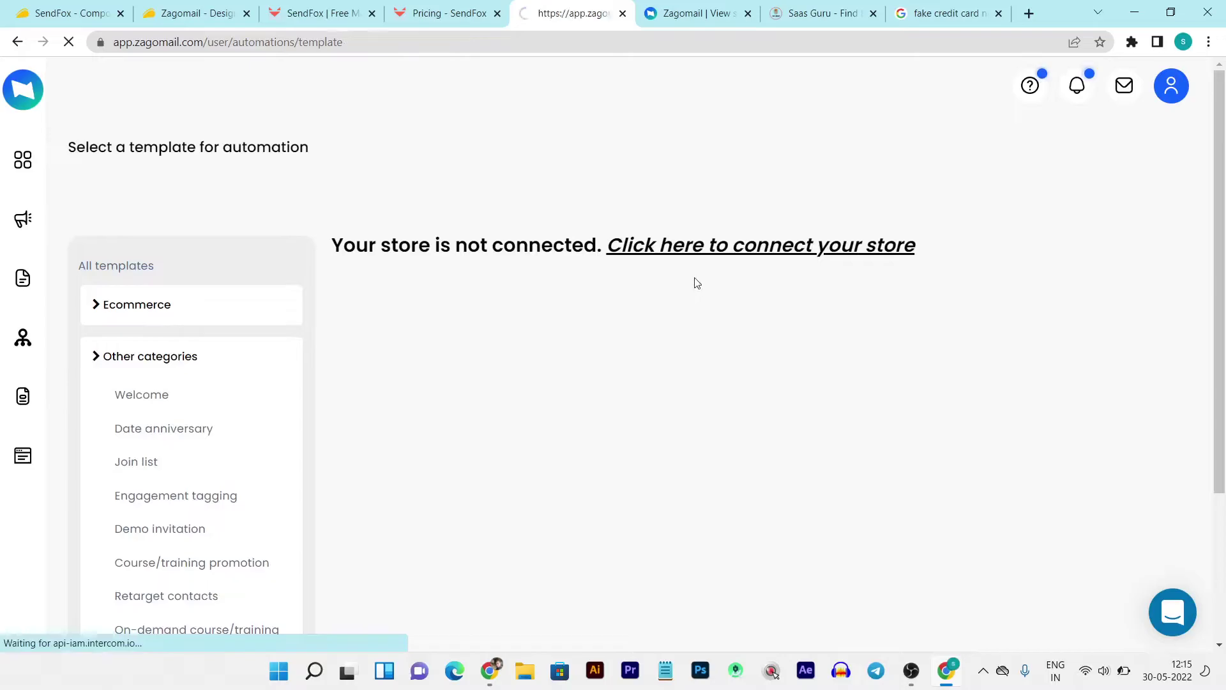
scroll(767, 278, "down", 3)
scroll(846, 283, "down", 3)
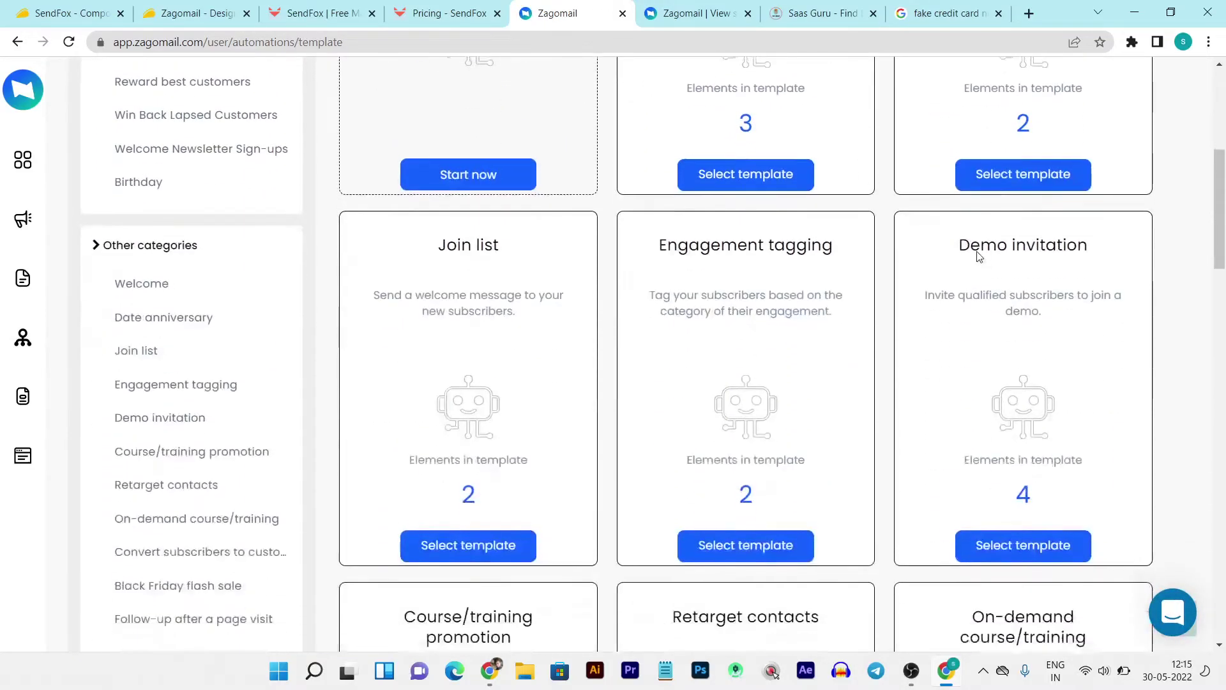
scroll(836, 309, "up", 5)
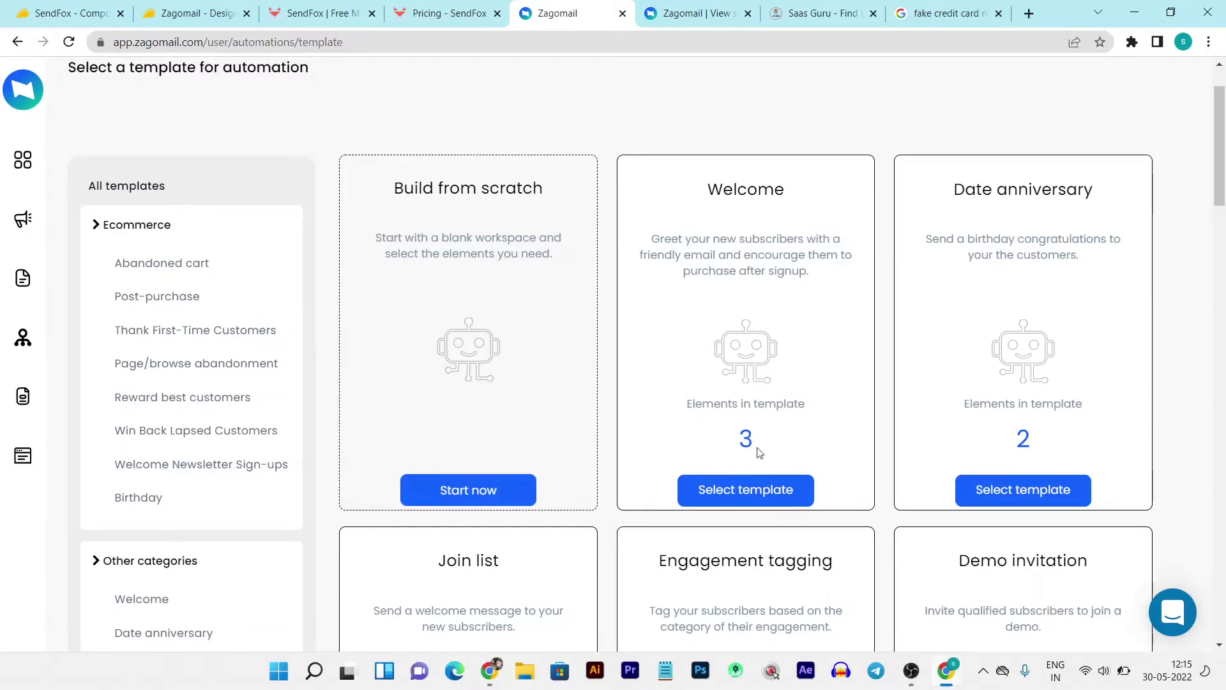
left_click_drag(760, 447, 732, 445)
- Create the Welcome 2 automation from the Welcome template, review its workflow, and go back
left_click(747, 492)
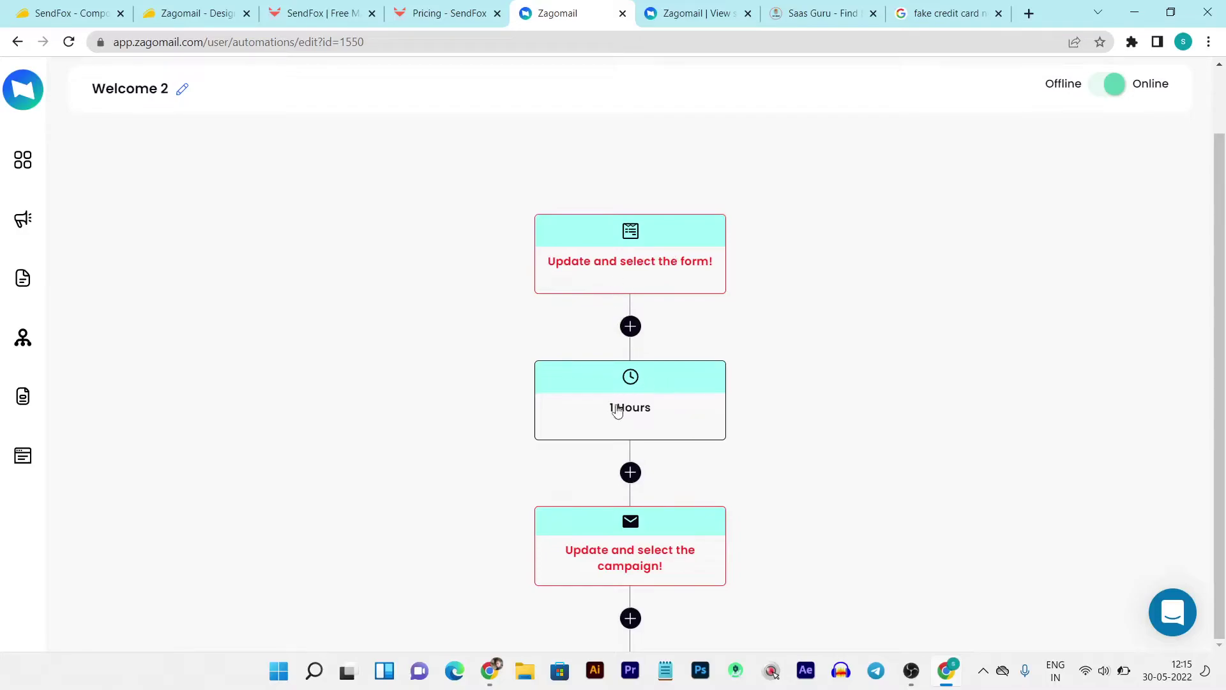
mouse_move(655, 513)
scroll(681, 573, "up", 1)
scroll(659, 368, "down", 1)
left_click(17, 42)
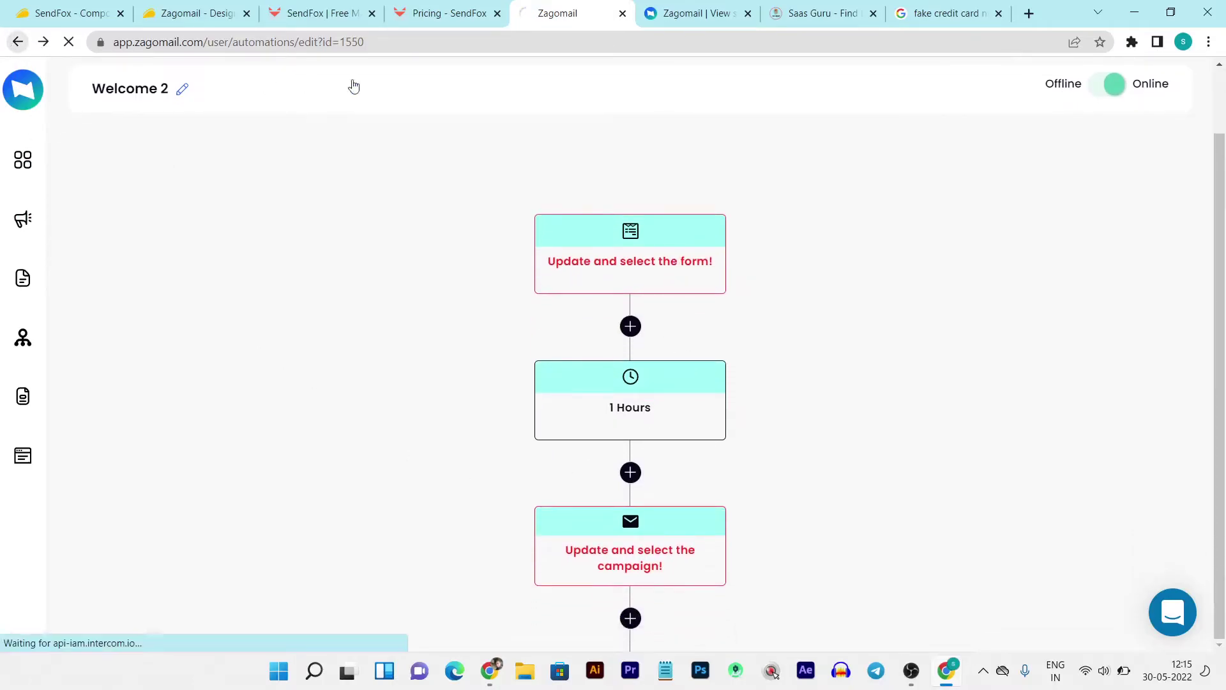
- Browse the automation template gallery and glance at the AppSumo deal and sending-email tabs
scroll(1128, 323, "down", 6)
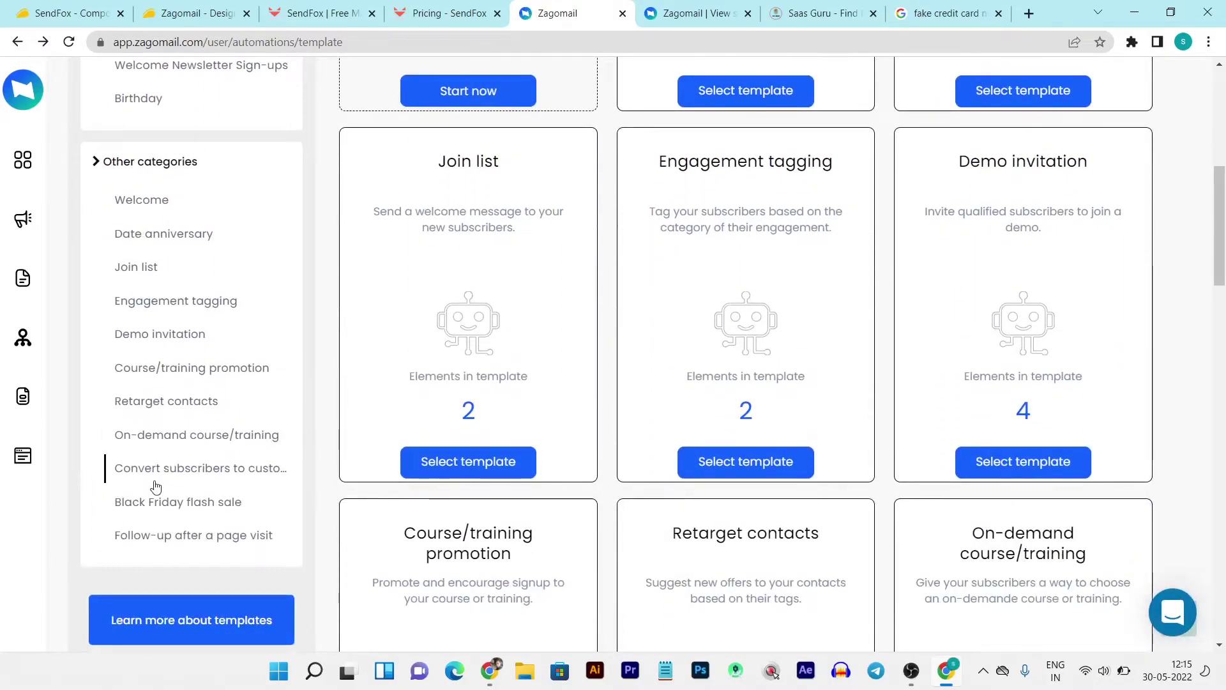
scroll(181, 301, "up", 4)
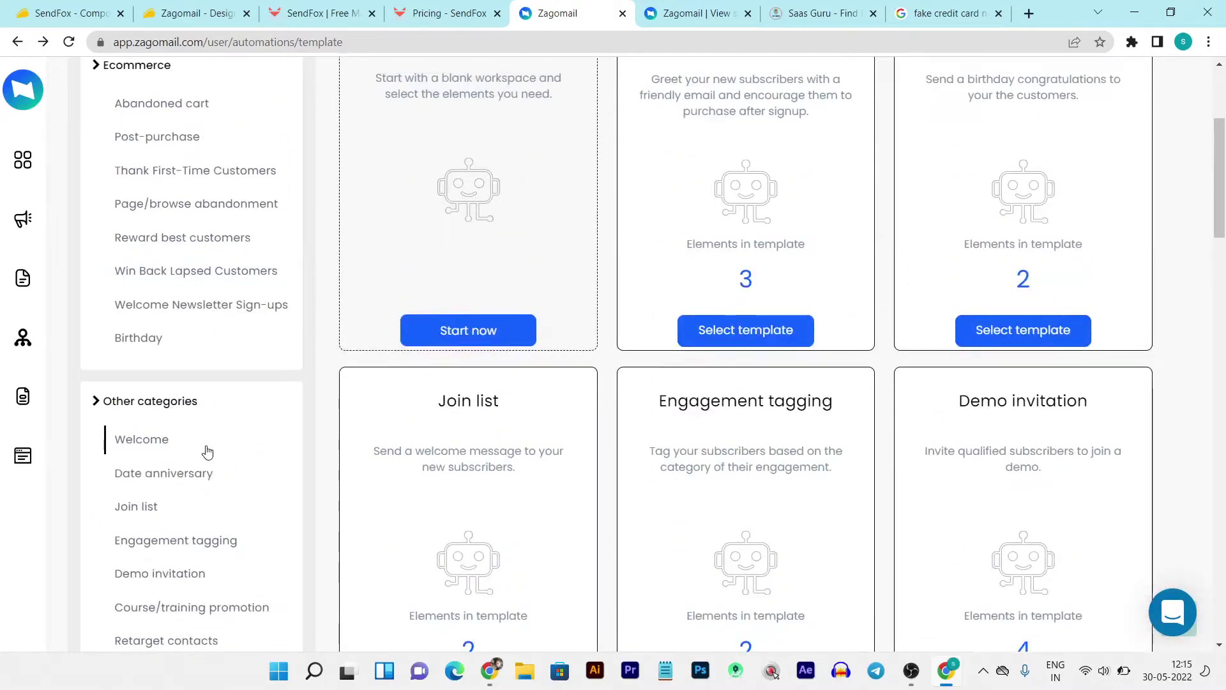
scroll(211, 424, "down", 1)
scroll(203, 509, "down", 20)
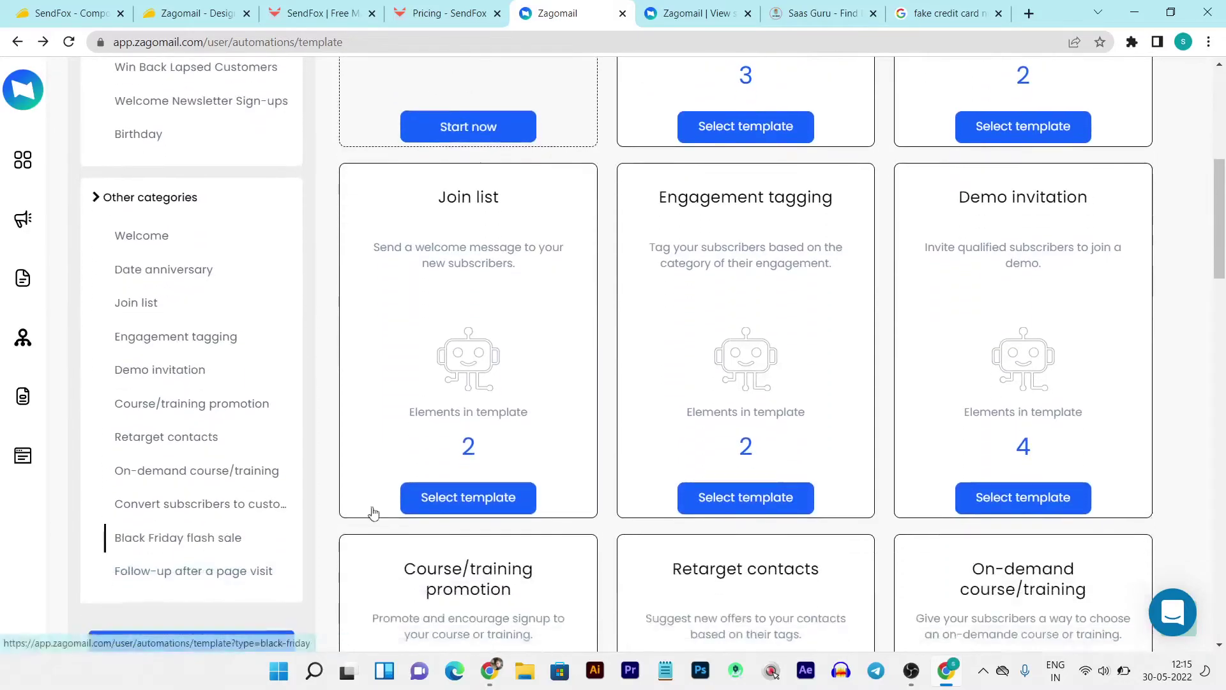
scroll(983, 368, "down", 6)
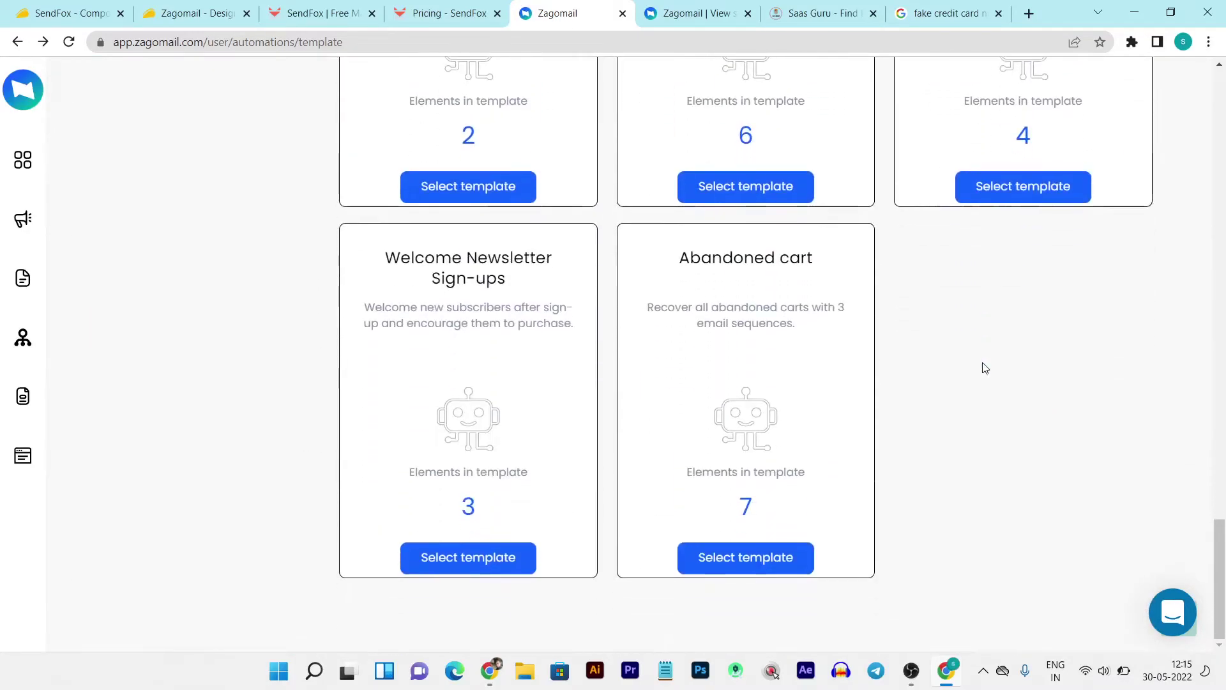
scroll(983, 367, "up", 15)
scroll(983, 364, "up", 10)
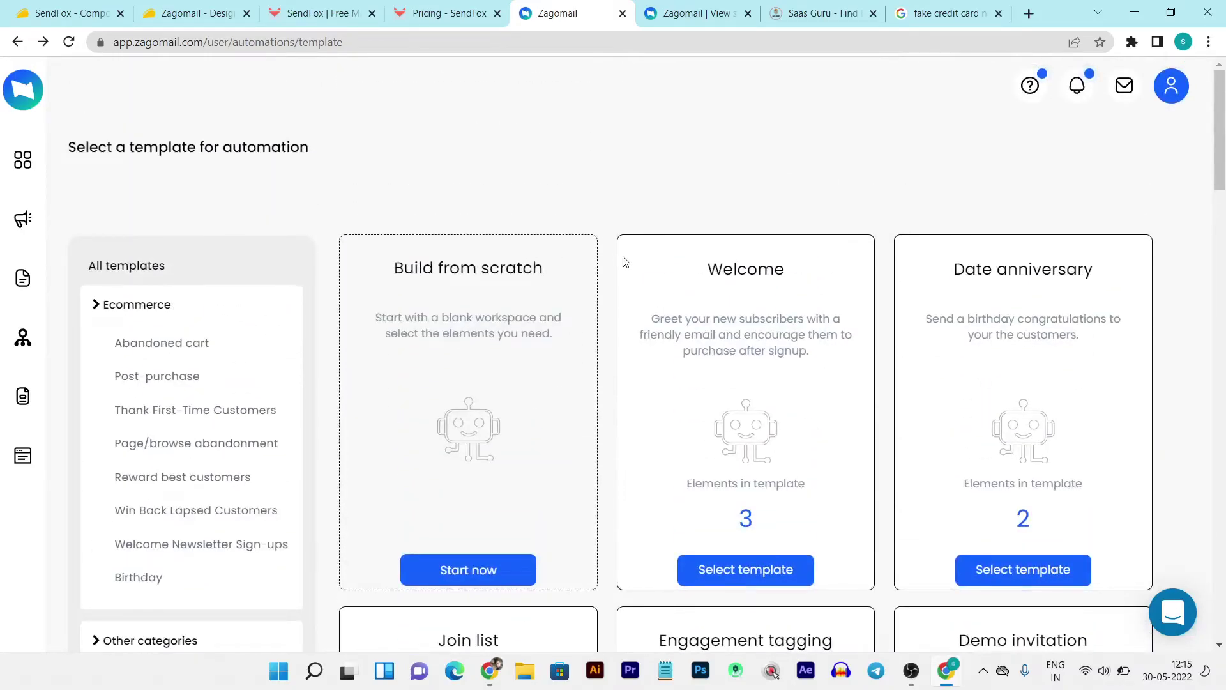
scroll(606, 229, "down", 11)
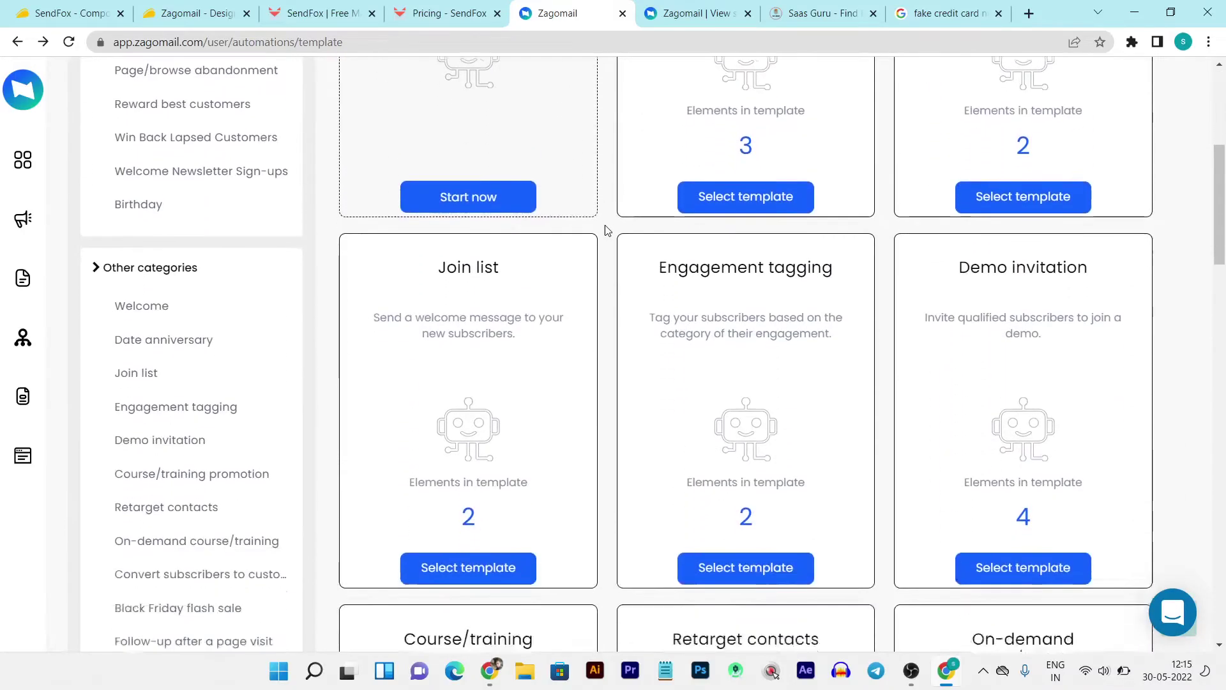
scroll(607, 231, "down", 4)
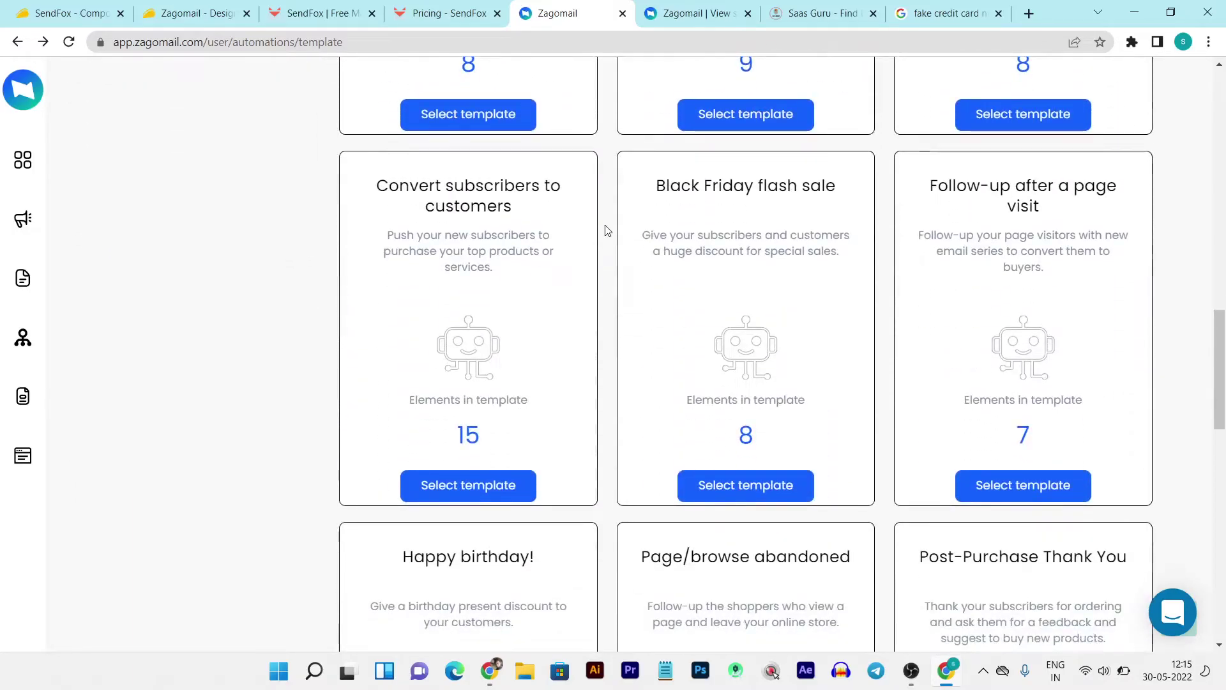
scroll(607, 230, "up", 4)
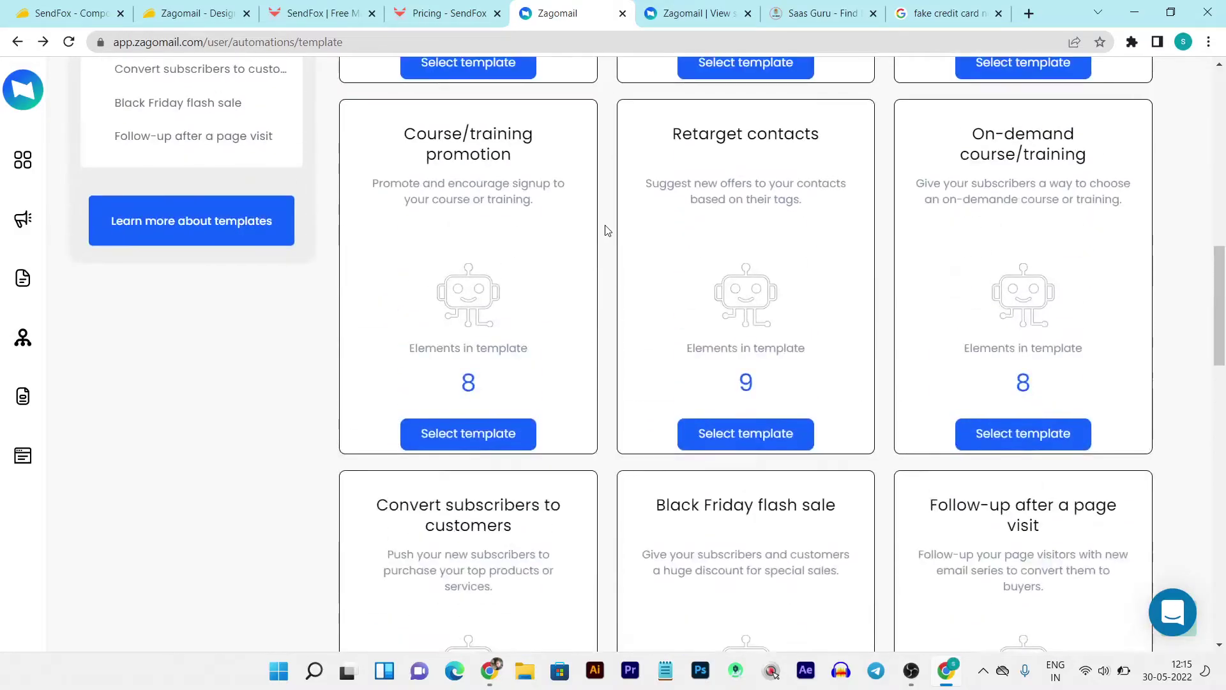
scroll(607, 231, "up", 4)
left_click(192, 13)
scroll(875, 316, "up", 4)
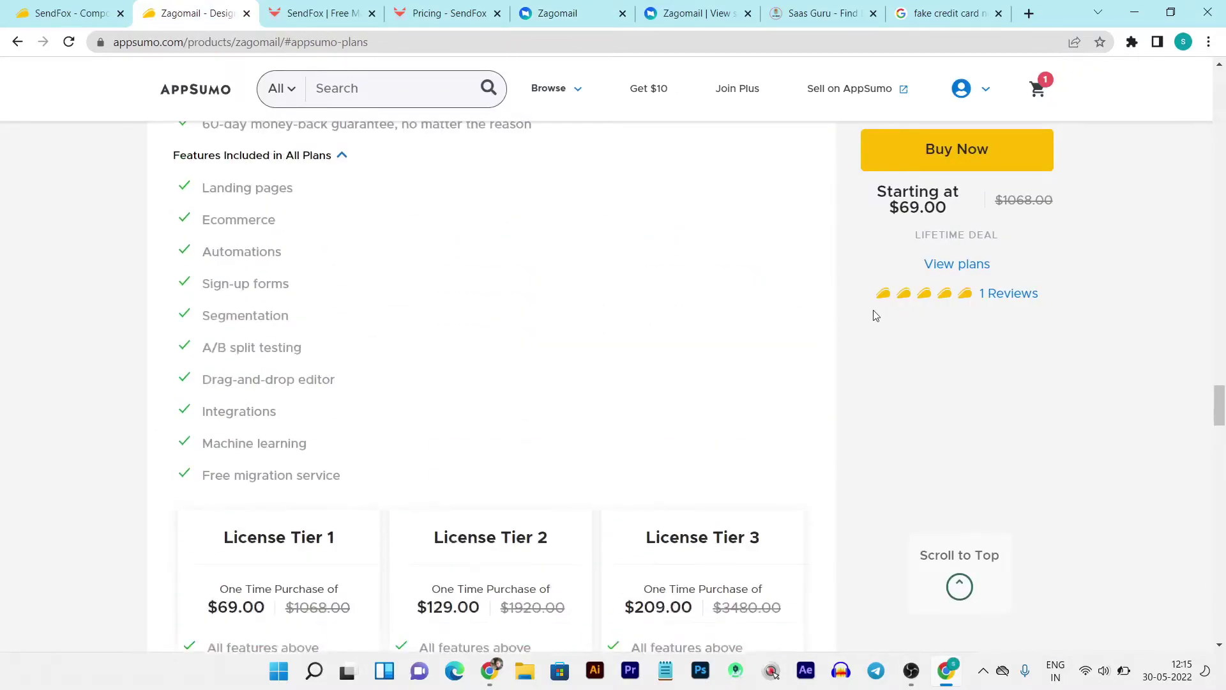
left_click(677, 13)
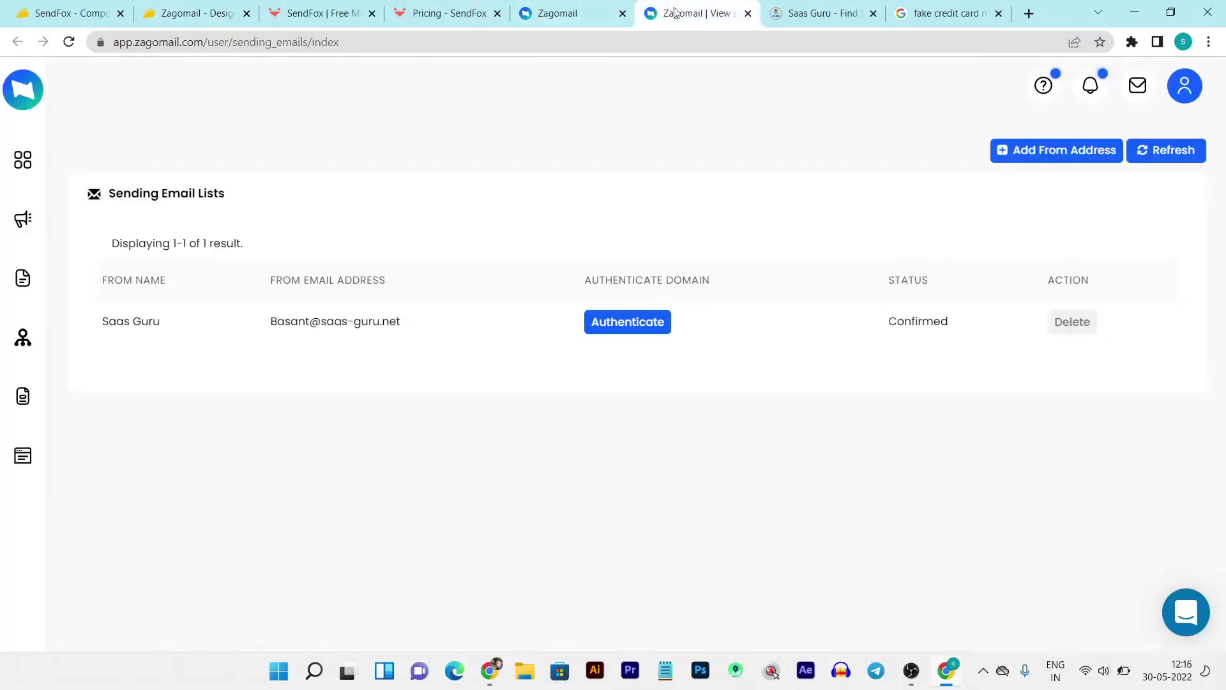
left_click(562, 12)
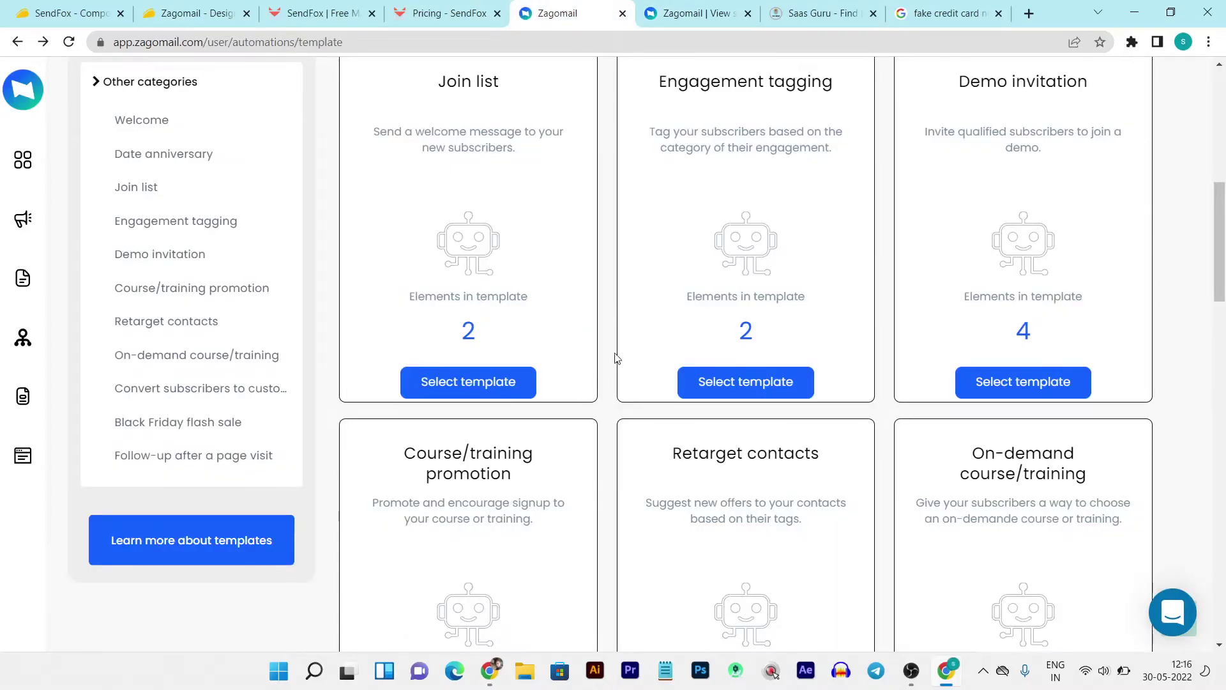
- Start a new form from Forms and preview the Floating Box style
left_click(19, 397)
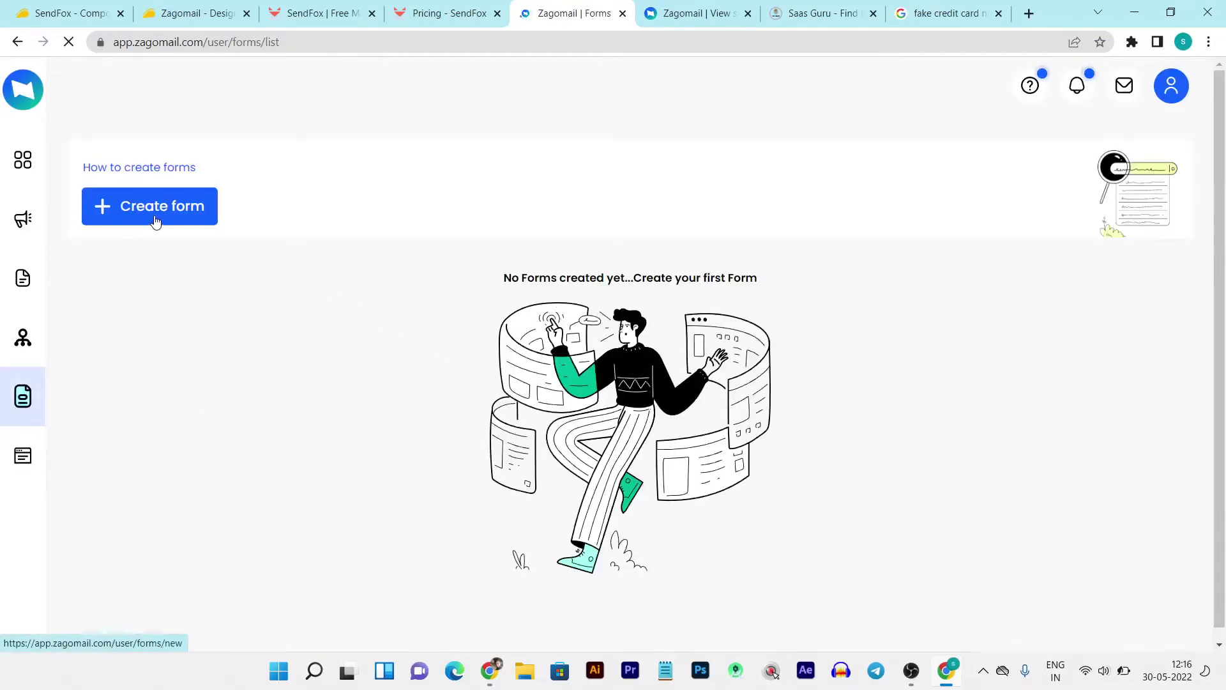
left_click(155, 222)
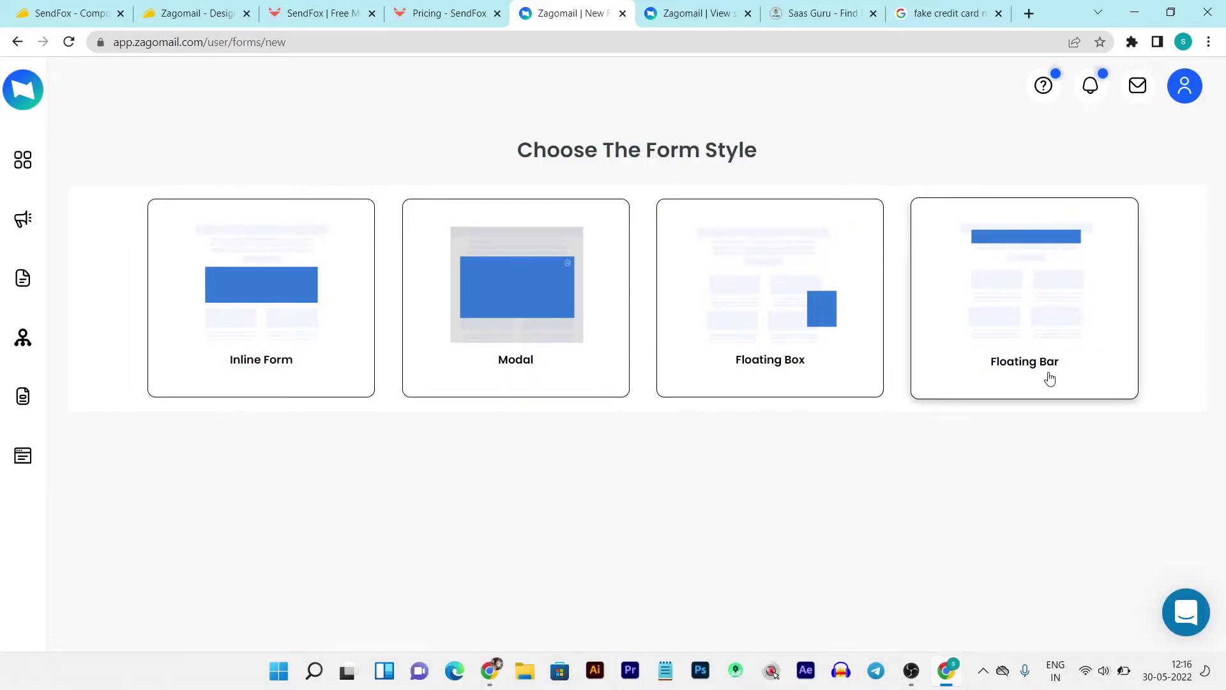
left_click(787, 366)
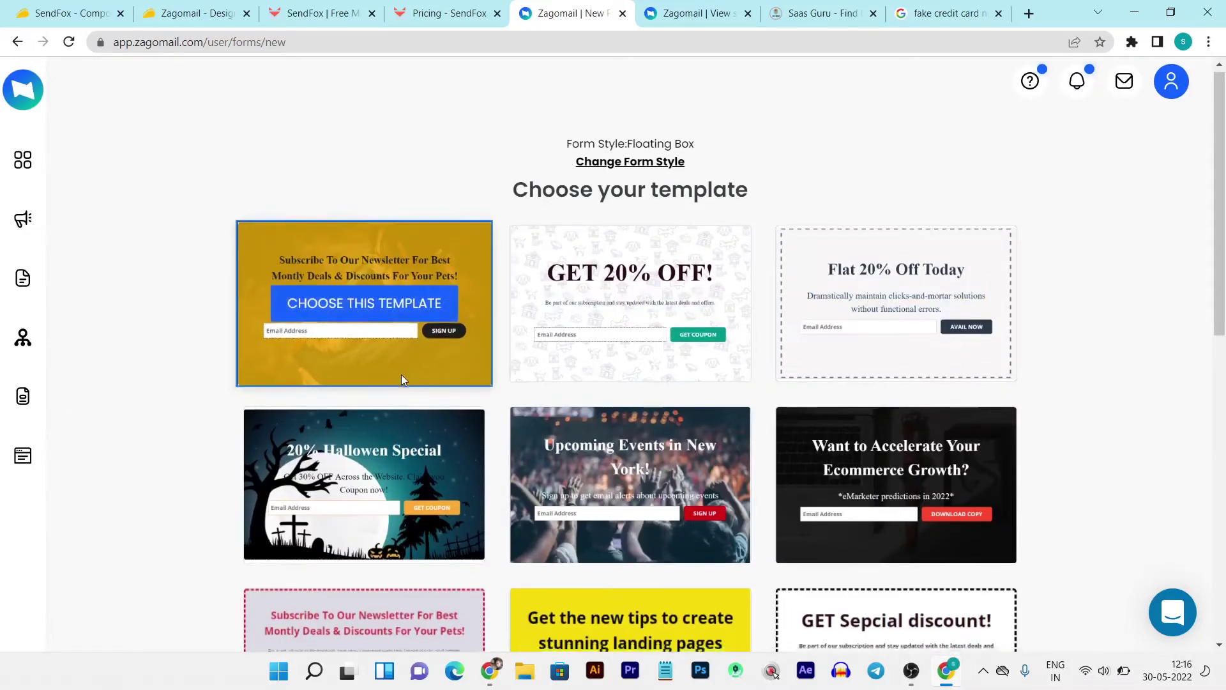
scroll(403, 376, "down", 7)
scroll(664, 376, "down", 3)
scroll(895, 391, "up", 10)
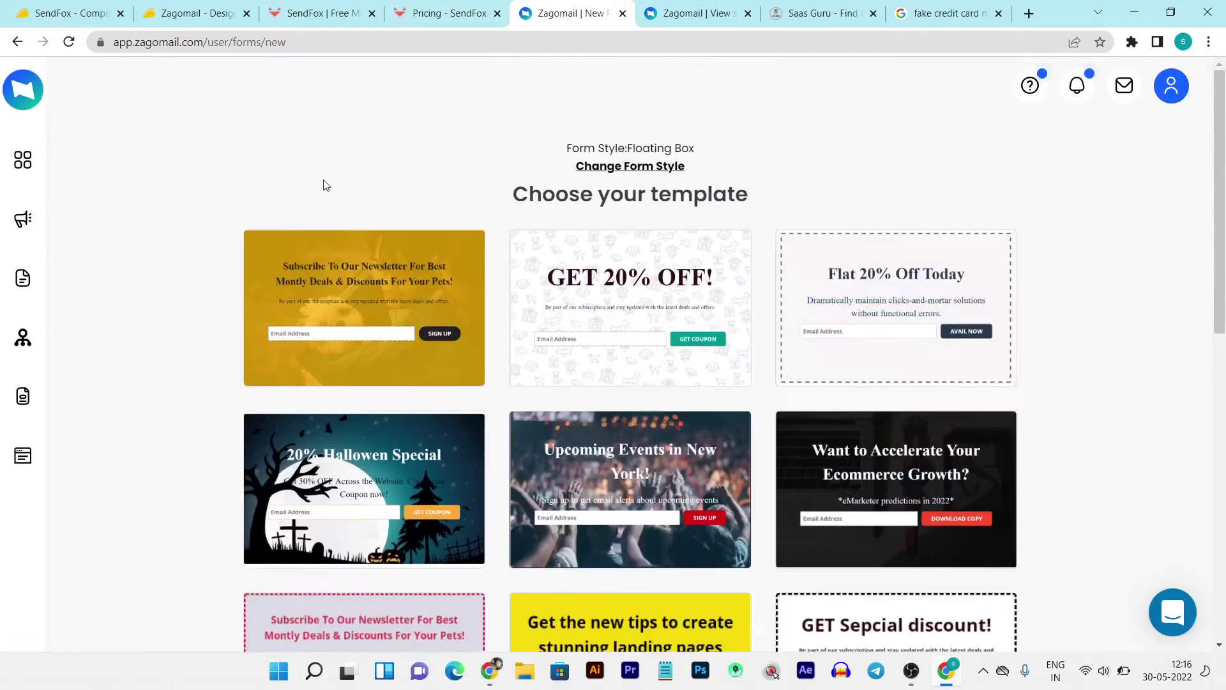
- Try the Inline Form style, then settle on the Floating Bar style
left_click(623, 168)
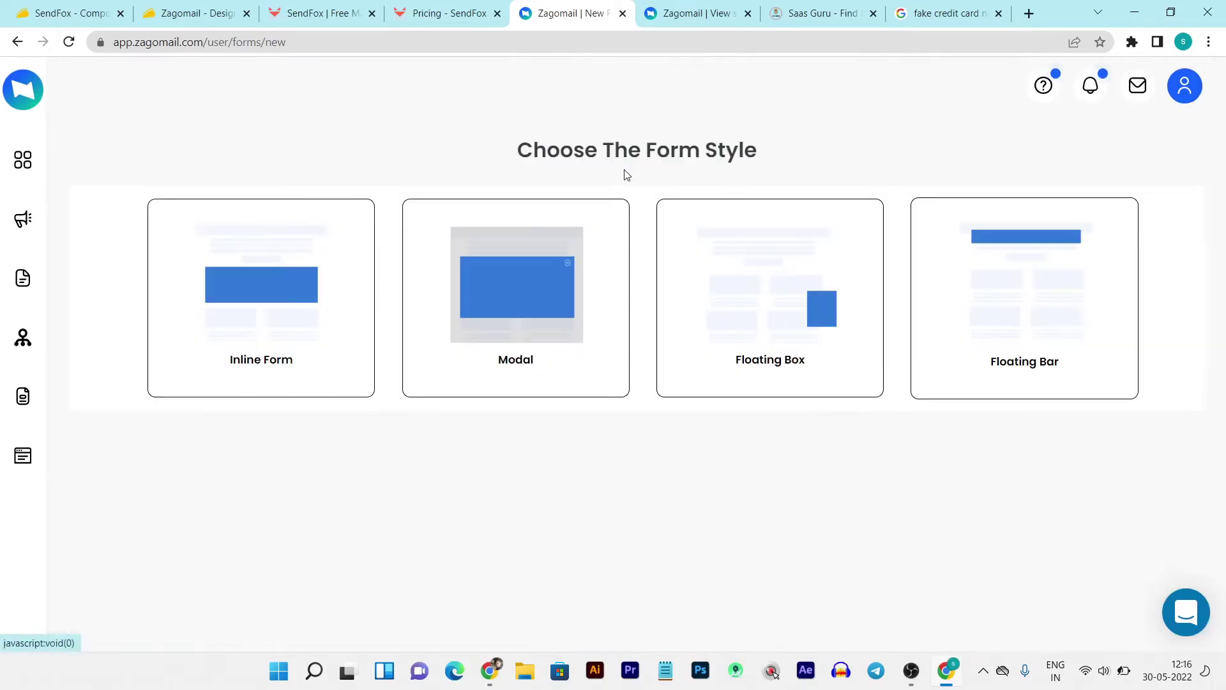
left_click(254, 344)
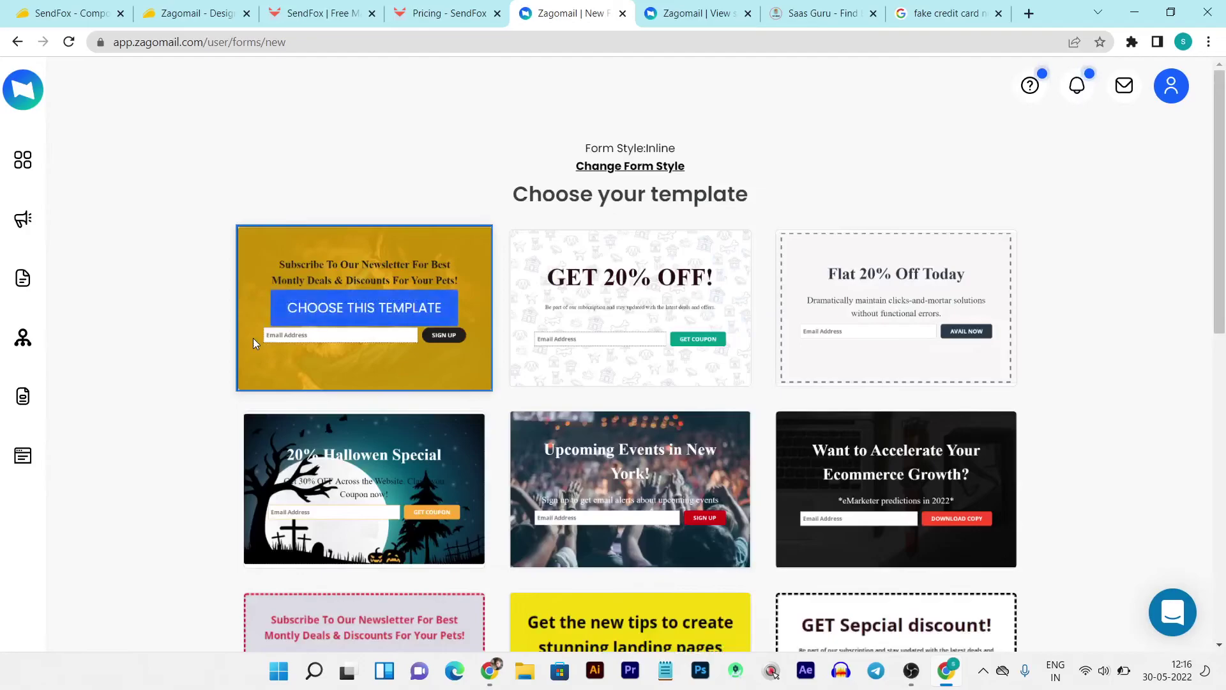
left_click(633, 168)
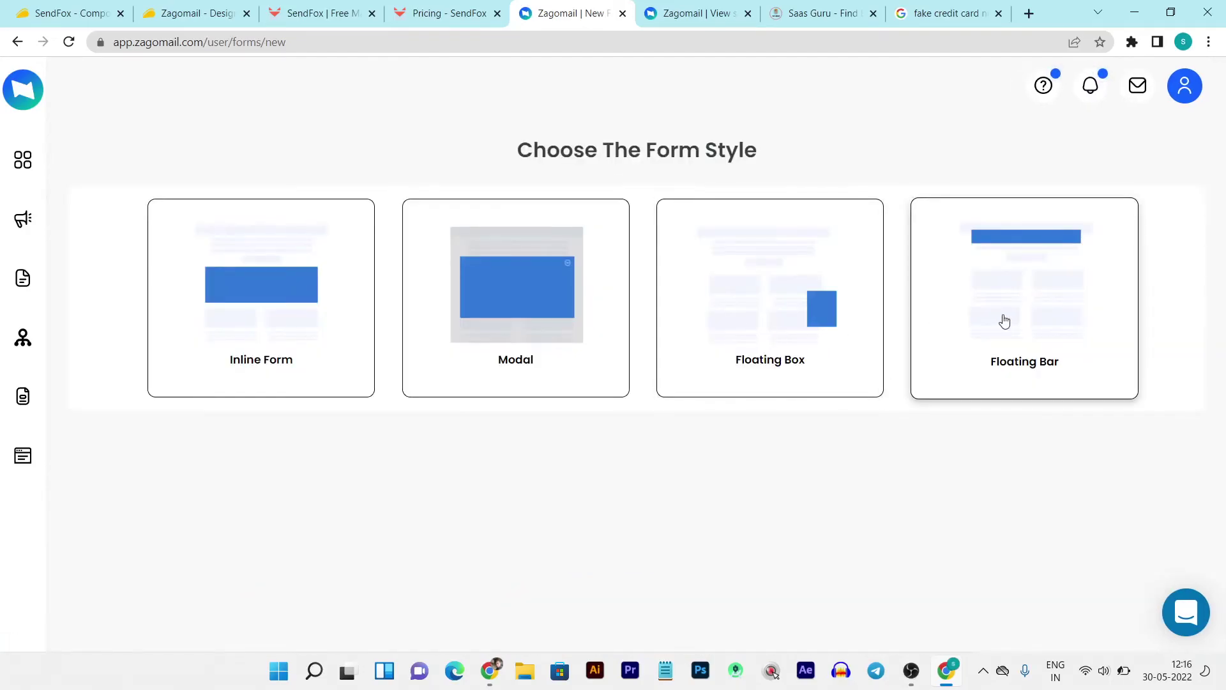
left_click(1002, 320)
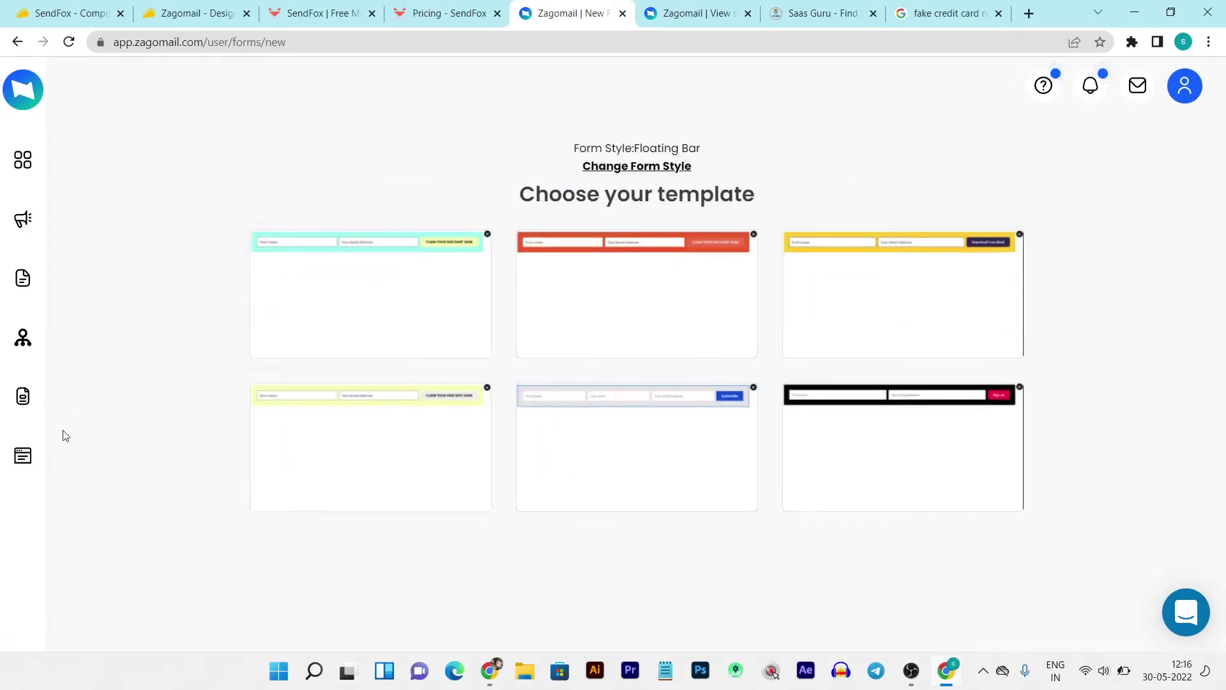
left_click(28, 460)
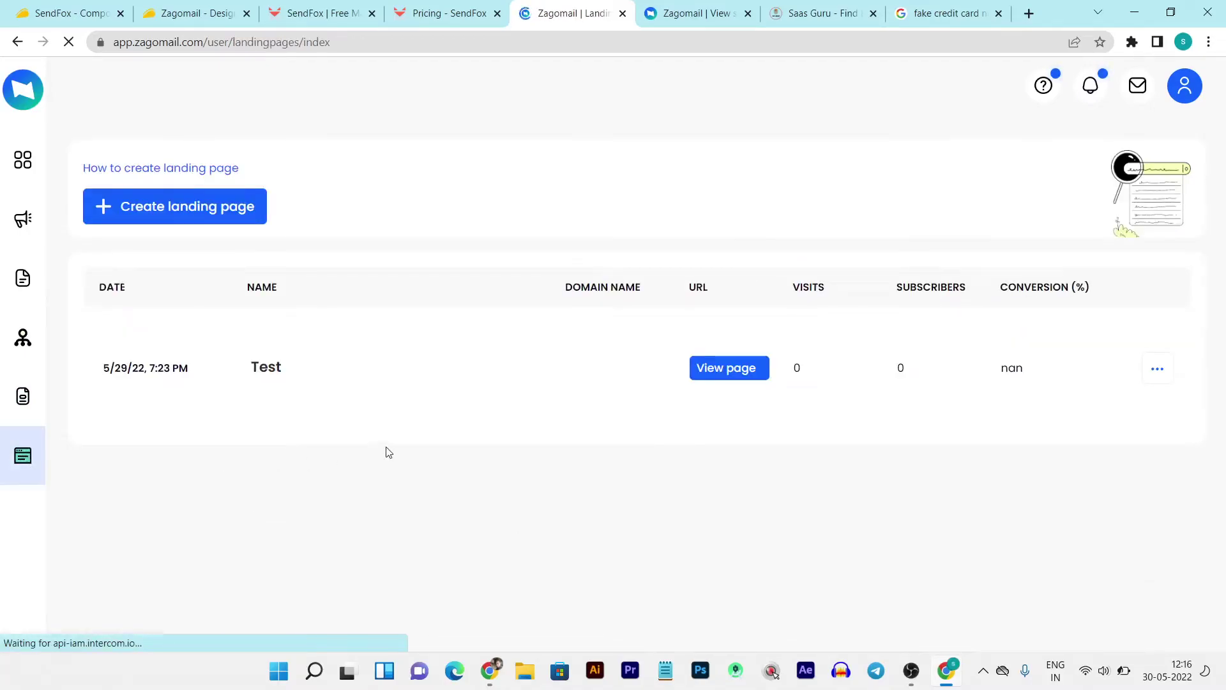
- Create a landing page titled 'Testiu' on the Demo list and save its settings
left_click(179, 214)
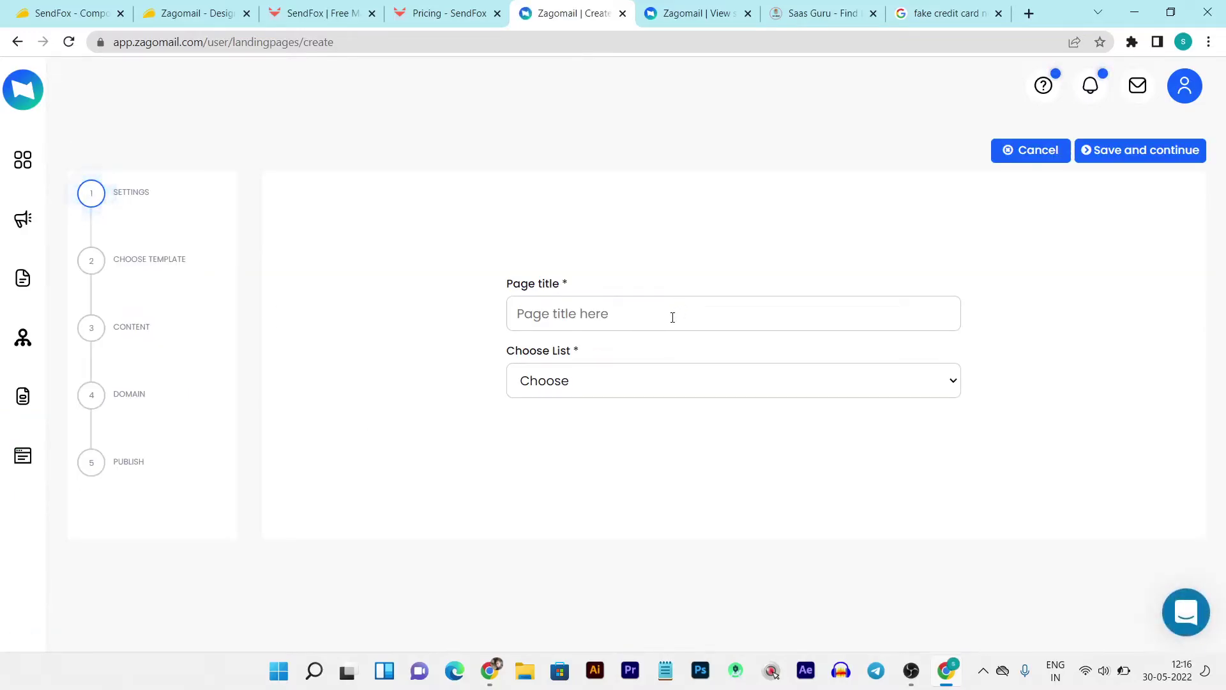
type("Testiu")
left_click(652, 379)
left_click(619, 423)
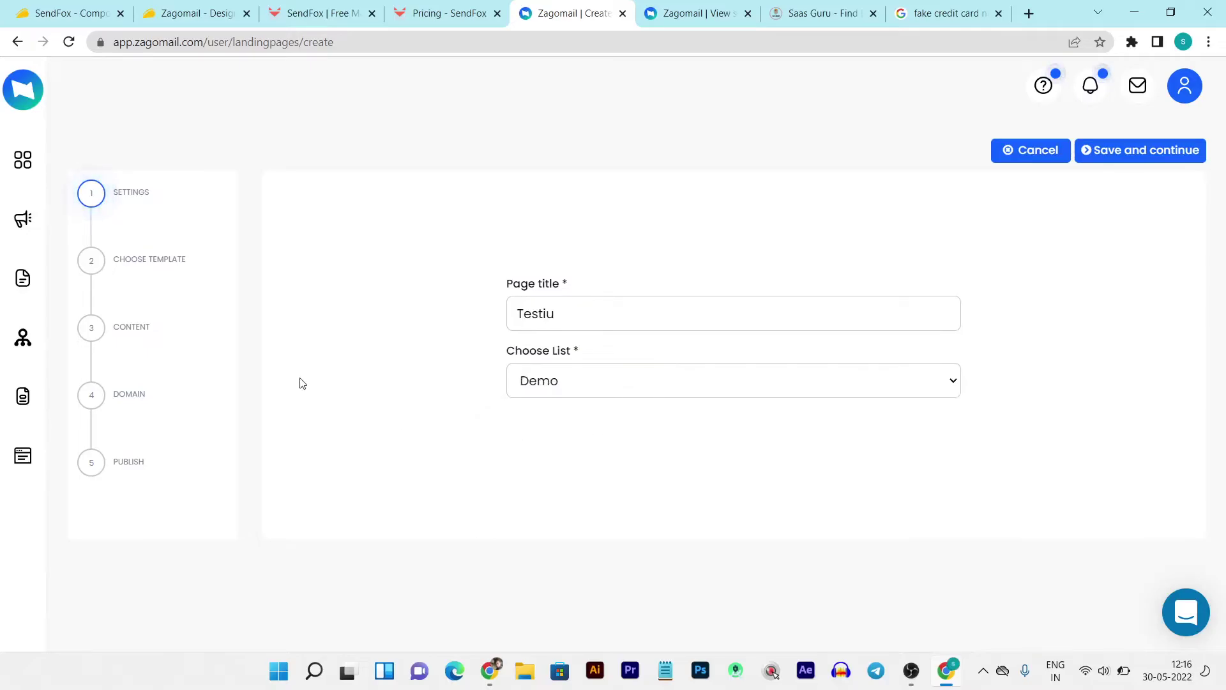
left_click(1114, 157)
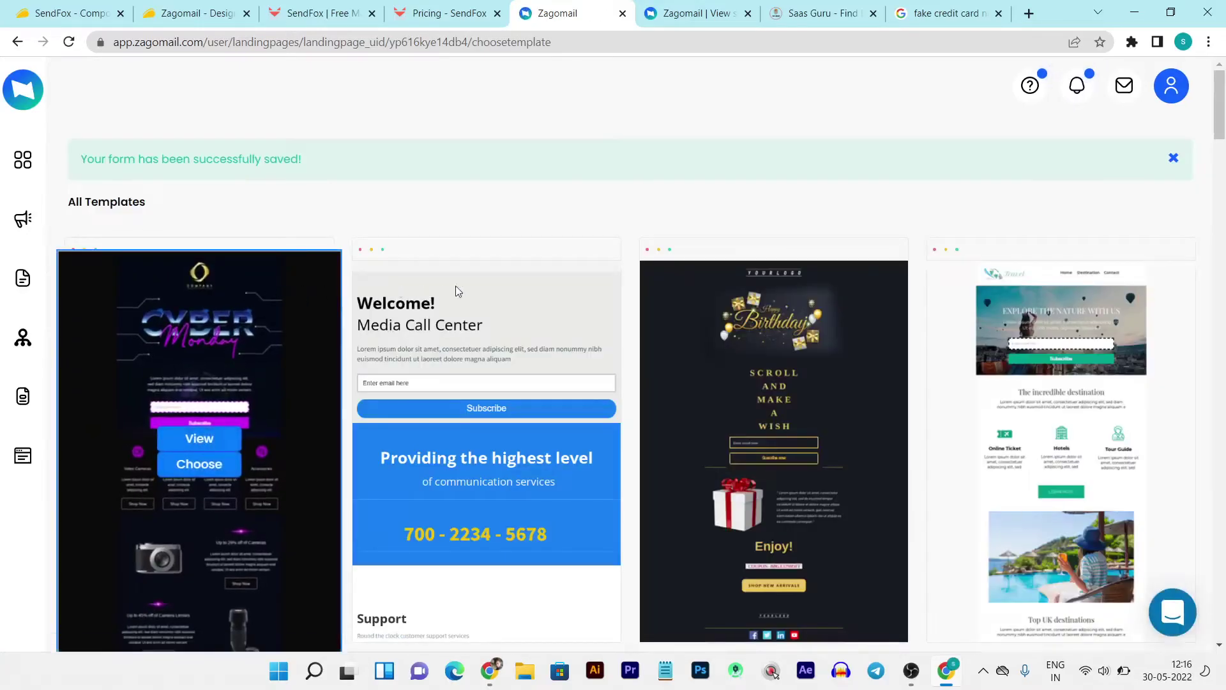
- Choose the Product Photography template and open it in the drag-and-drop editor
scroll(705, 308, "down", 4)
scroll(705, 304, "down", 6)
scroll(705, 312, "down", 12)
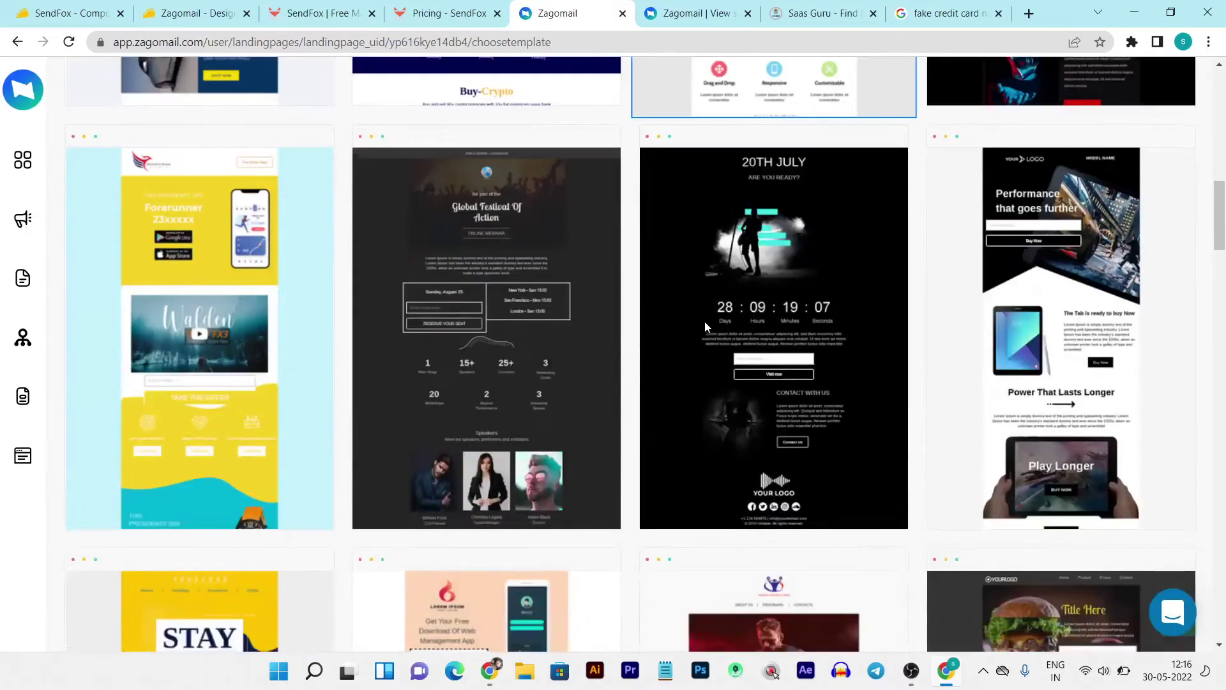
scroll(705, 327, "down", 18)
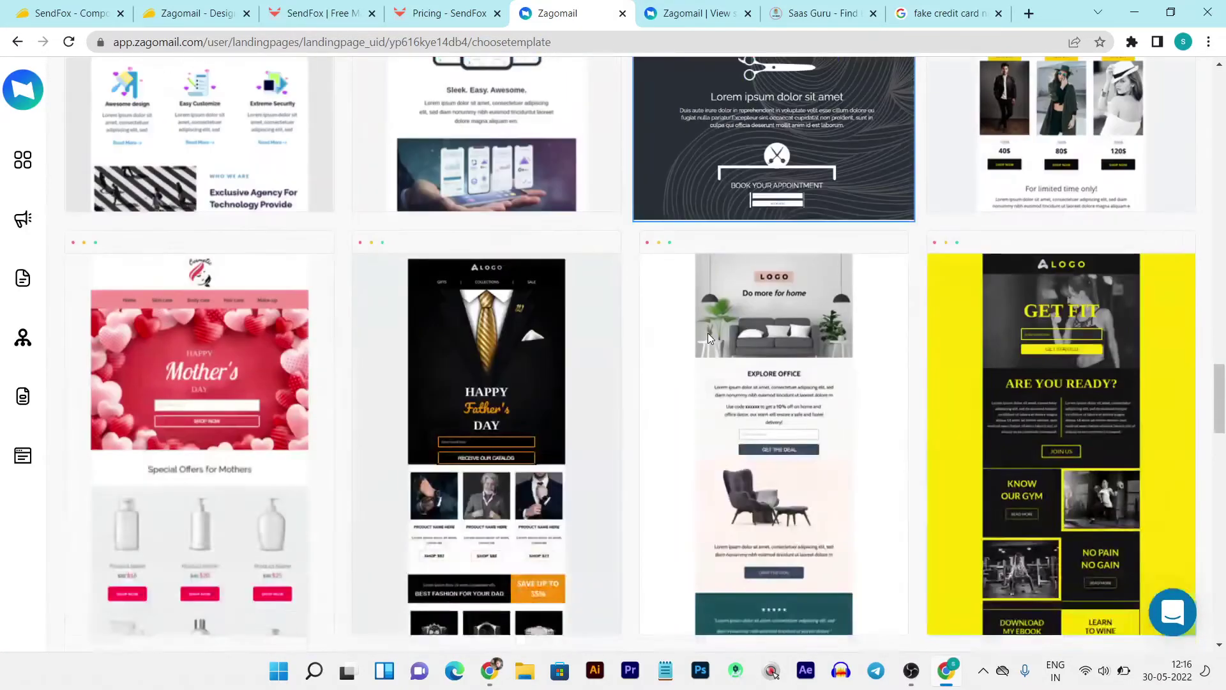
scroll(708, 337, "down", 10)
scroll(755, 381, "down", 4)
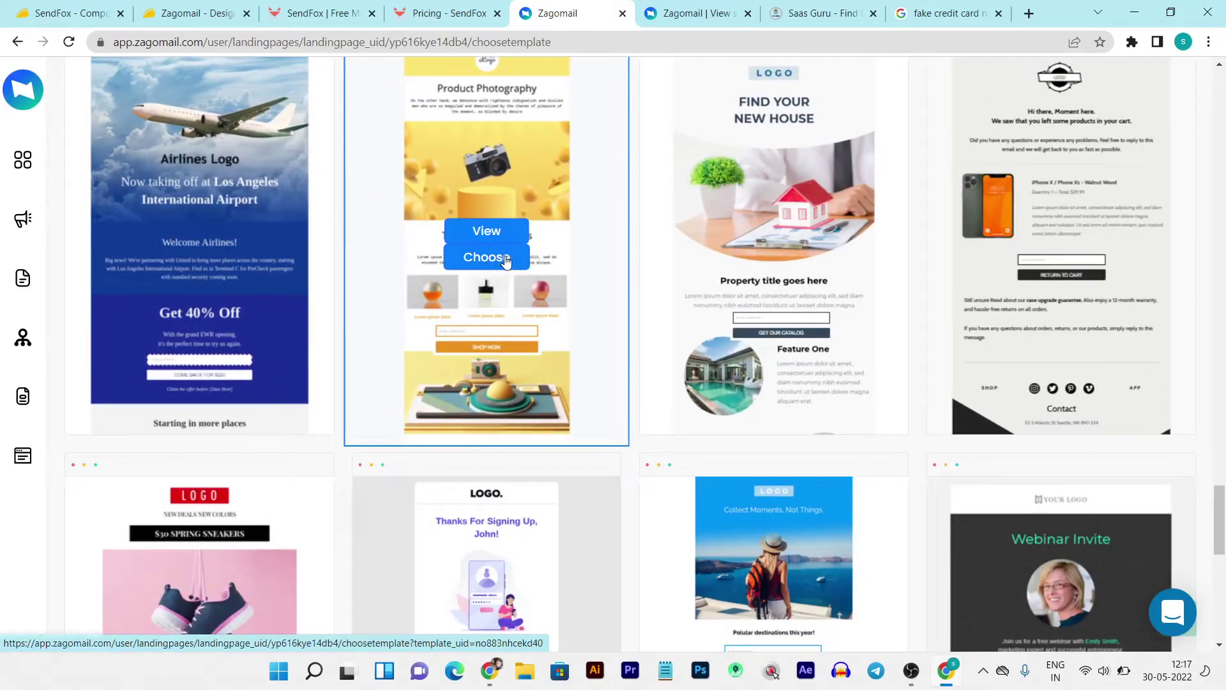
scroll(502, 262, "up", 3)
scroll(492, 263, "down", 3)
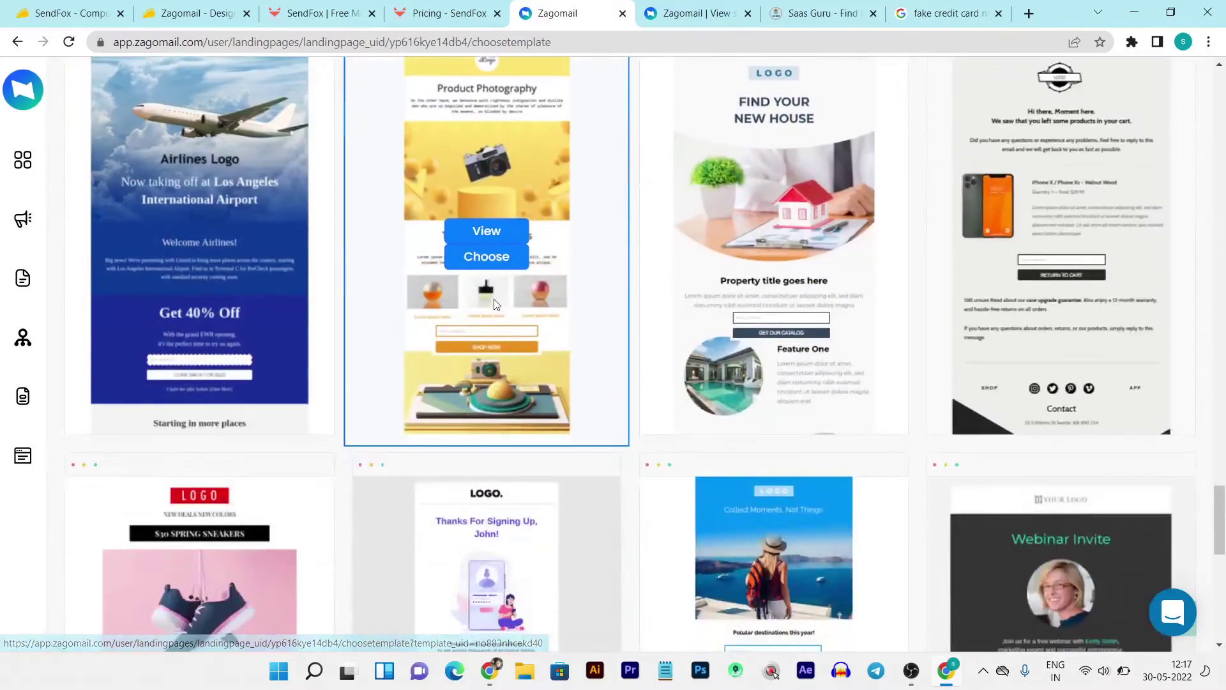
left_click(483, 258)
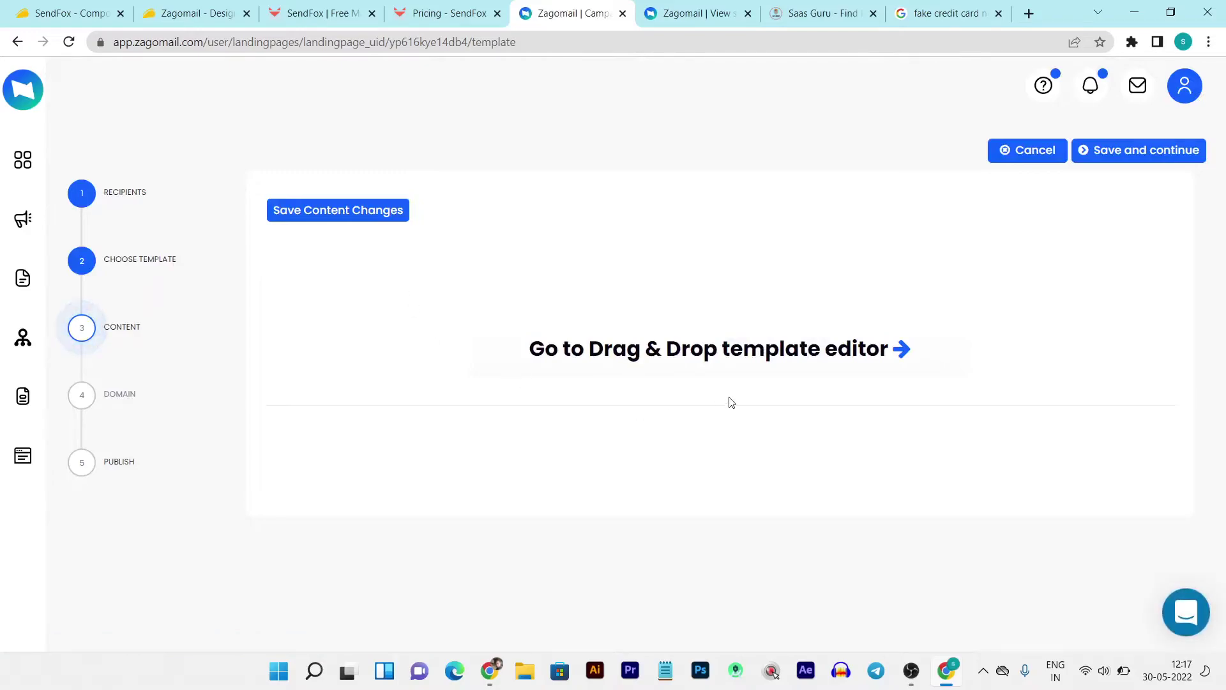
left_click(651, 360)
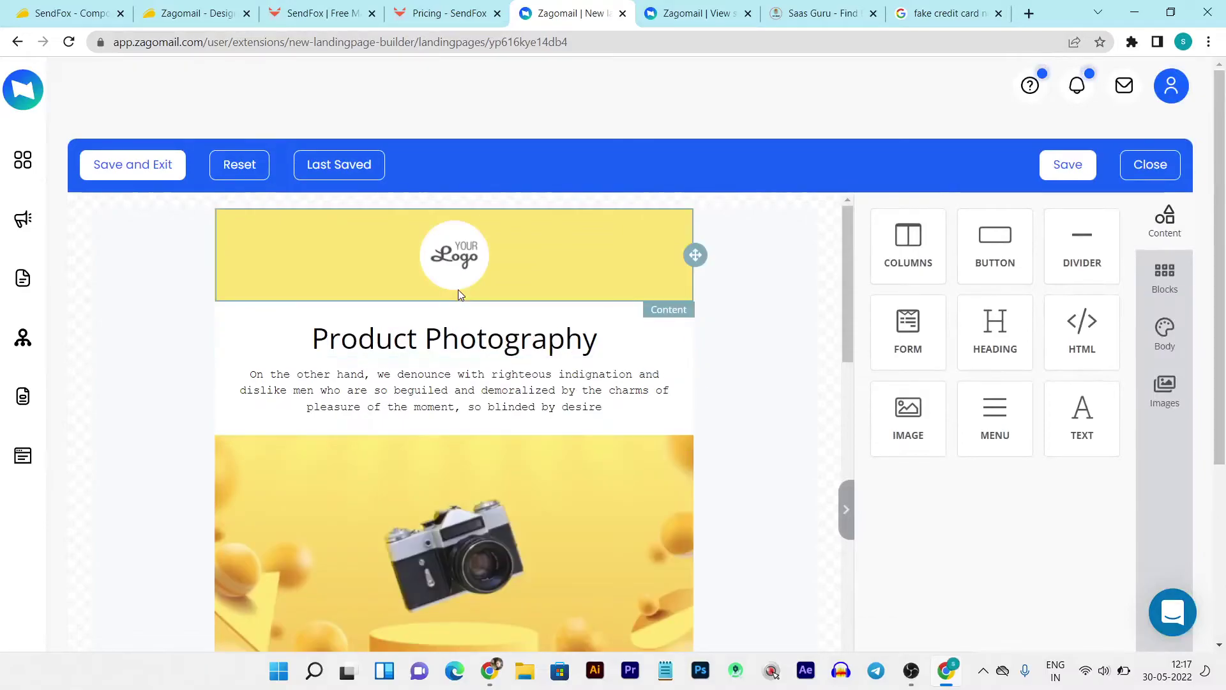
- Drop a Button block above 'Today's Top Photos' and select it to view its settings
scroll(465, 464, "down", 5)
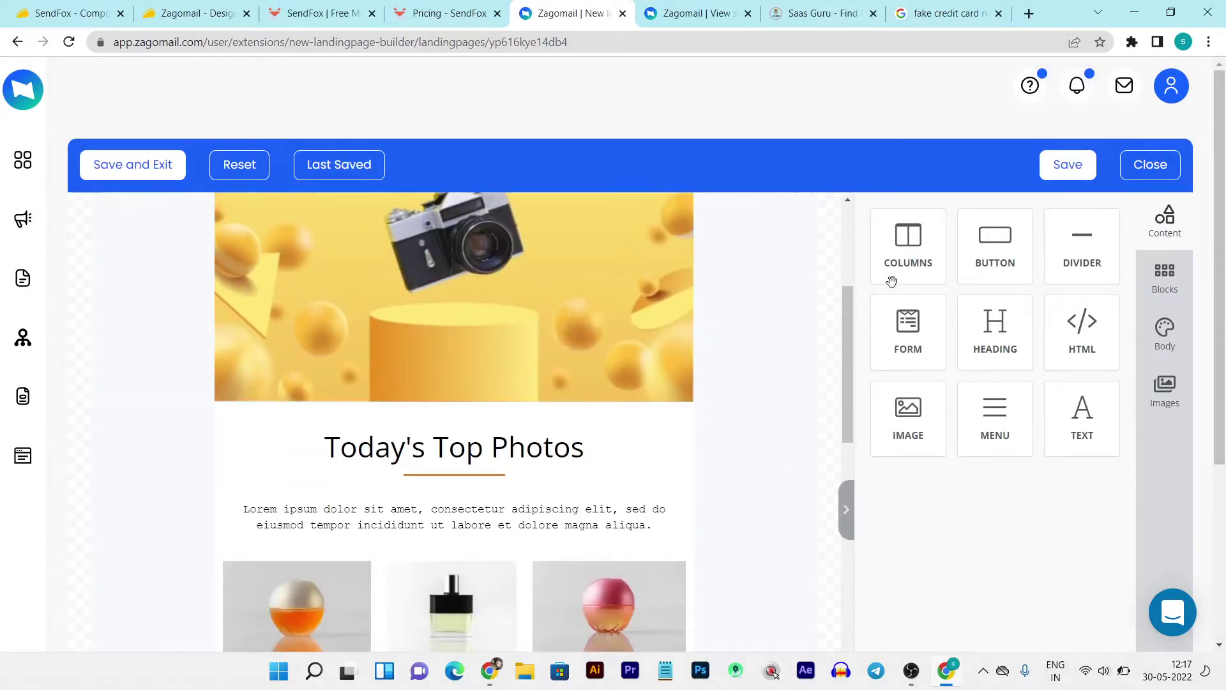
mouse_move(614, 394)
left_mouse_down()
mouse_move(439, 436)
mouse_move(436, 425)
left_mouse_up()
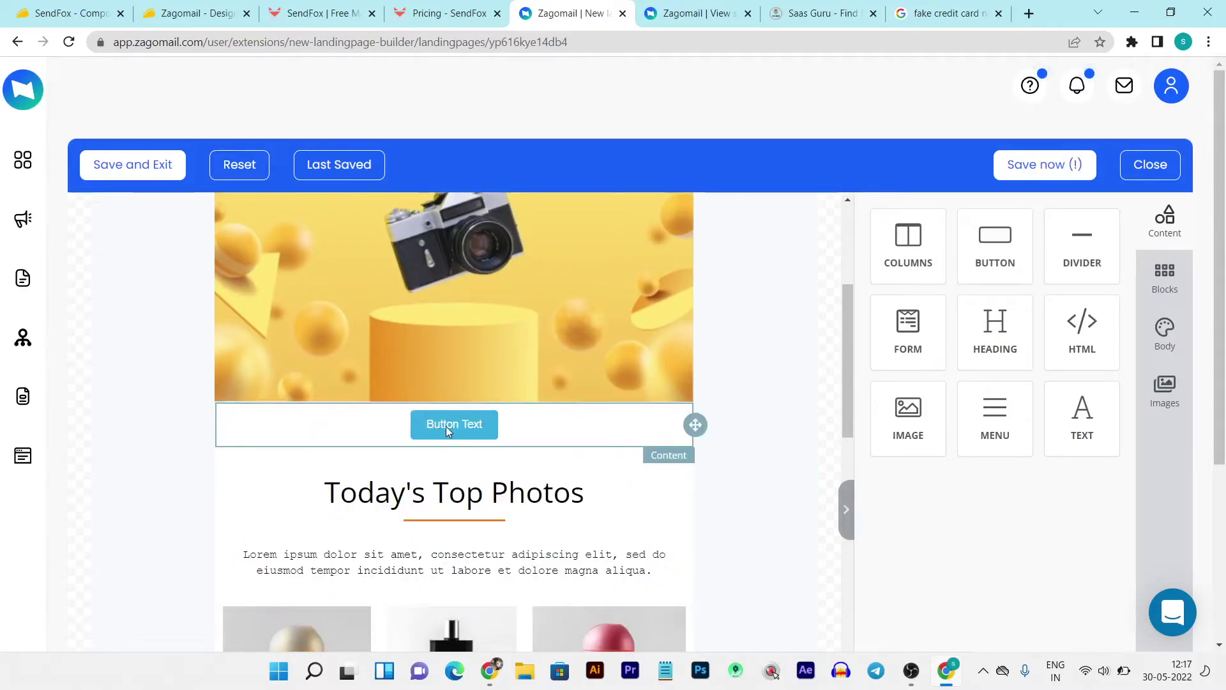
left_click(443, 427)
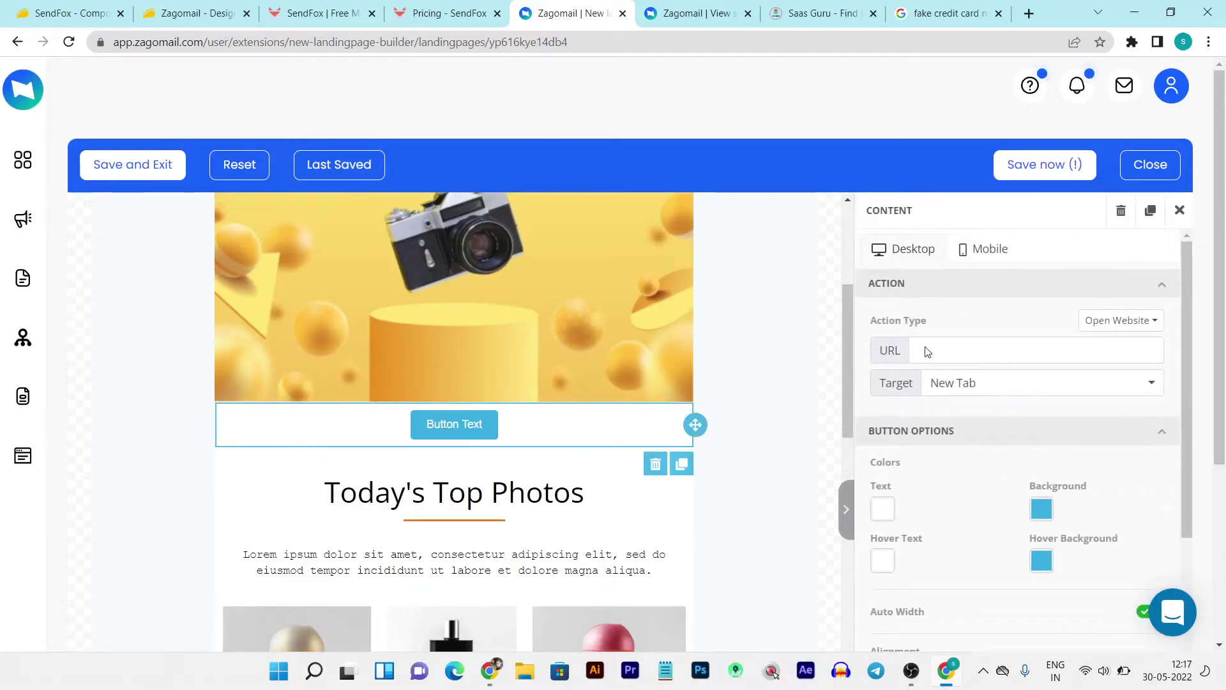
scroll(960, 443, "down", 6)
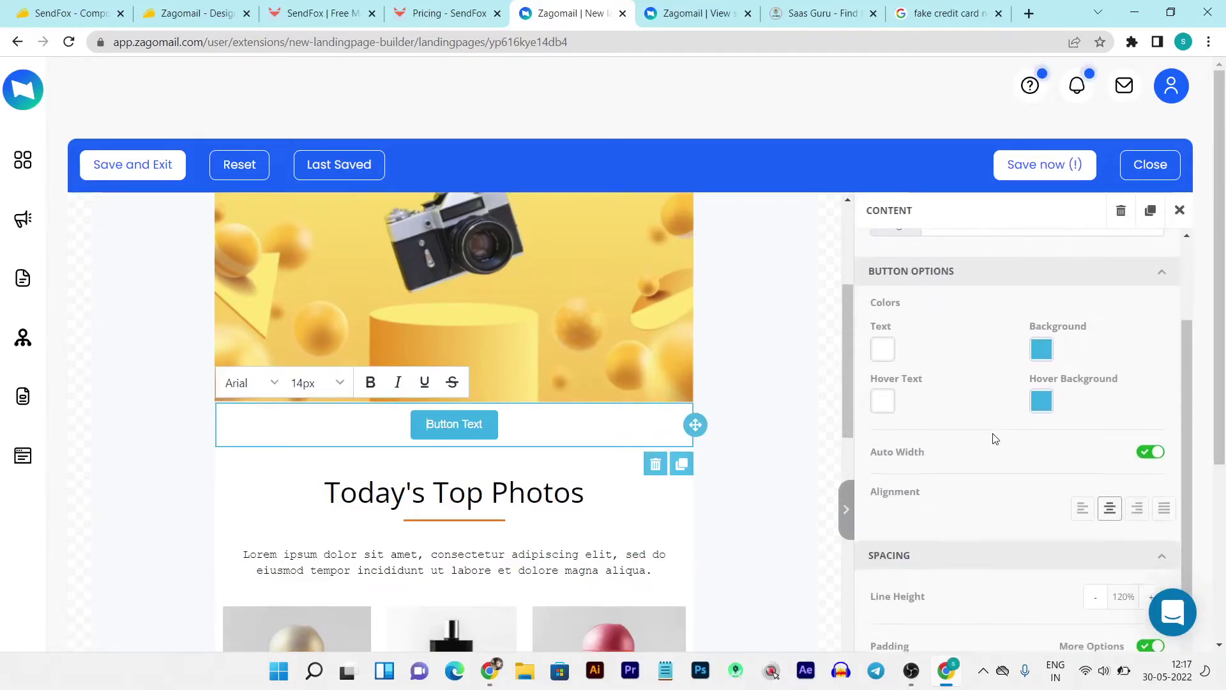
scroll(993, 436, "down", 6)
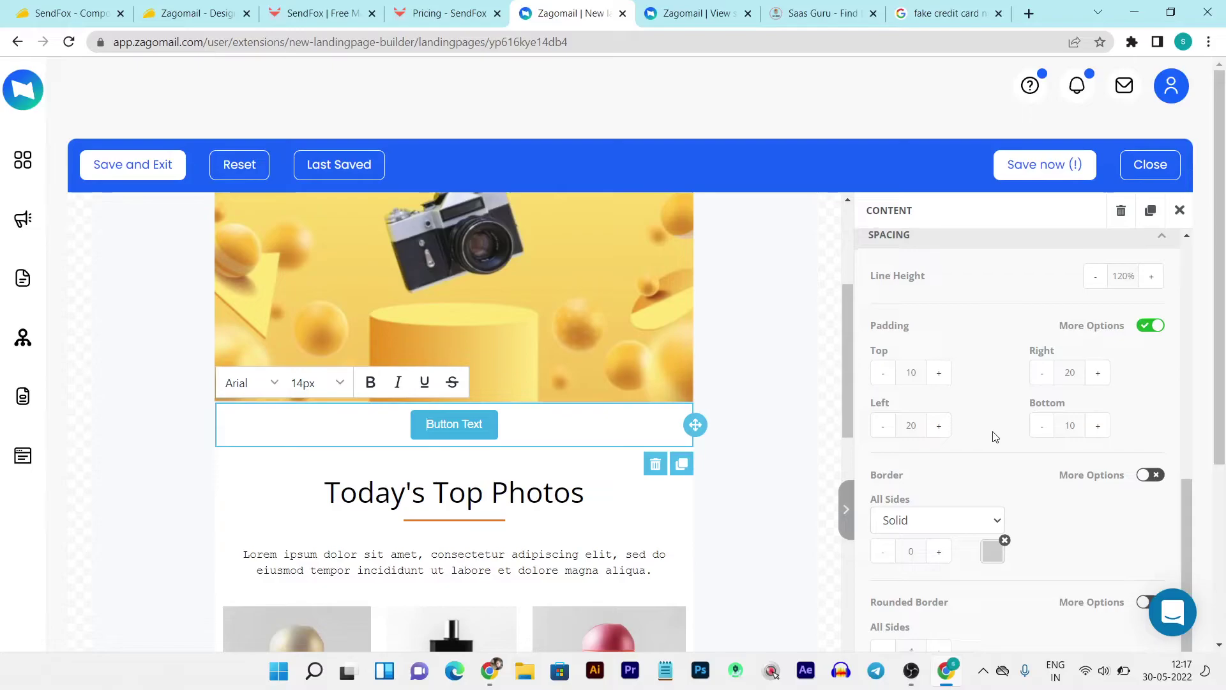
scroll(739, 438, "up", 10)
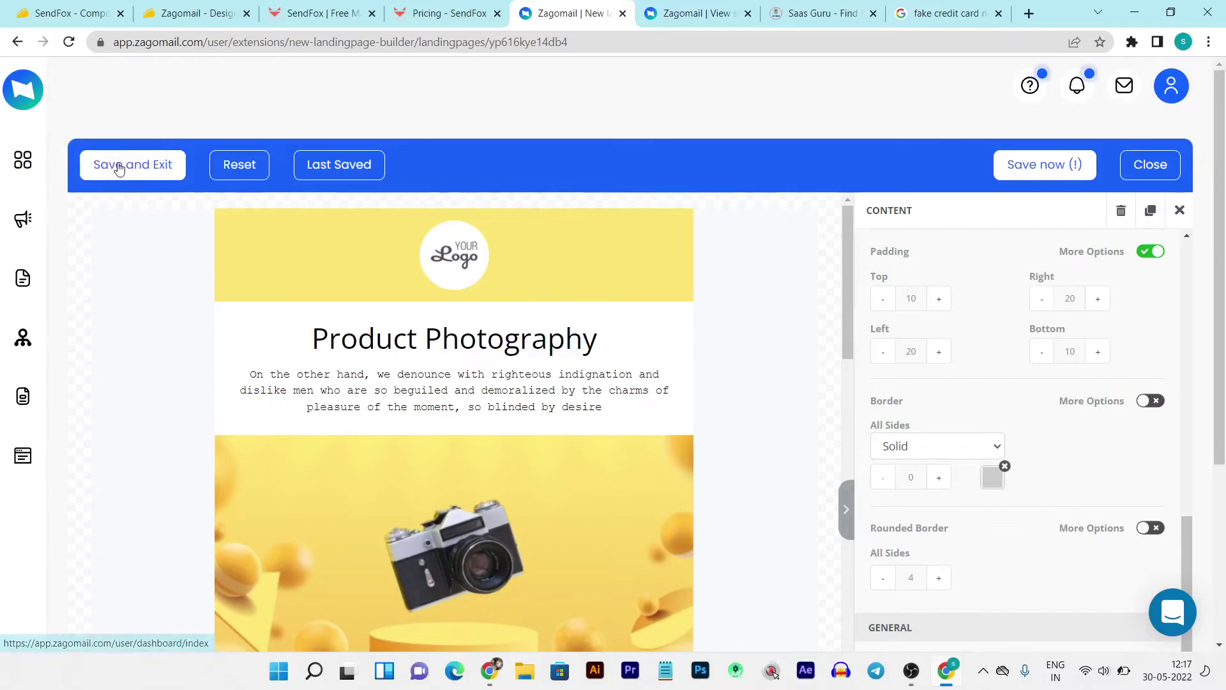
left_click(1171, 88)
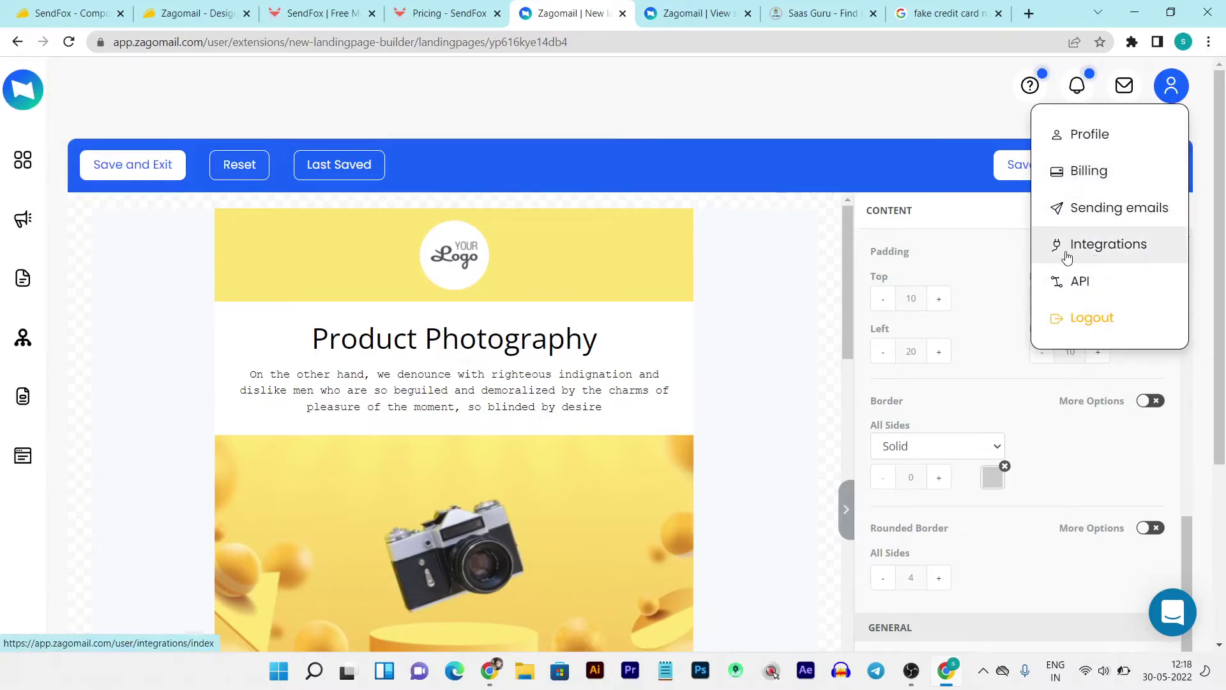
- Open Integrations and scroll through Zapier, Shopify, Stripe, WordPress and the other connections
left_click(1084, 244)
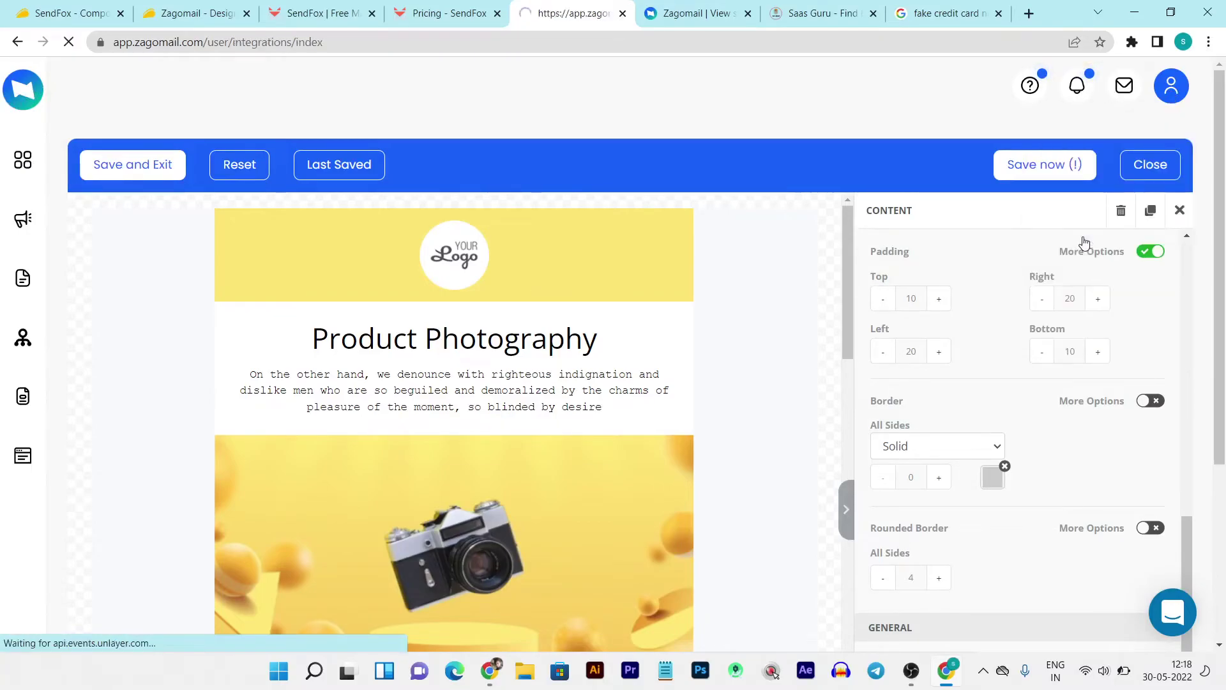
scroll(643, 309, "down", 1)
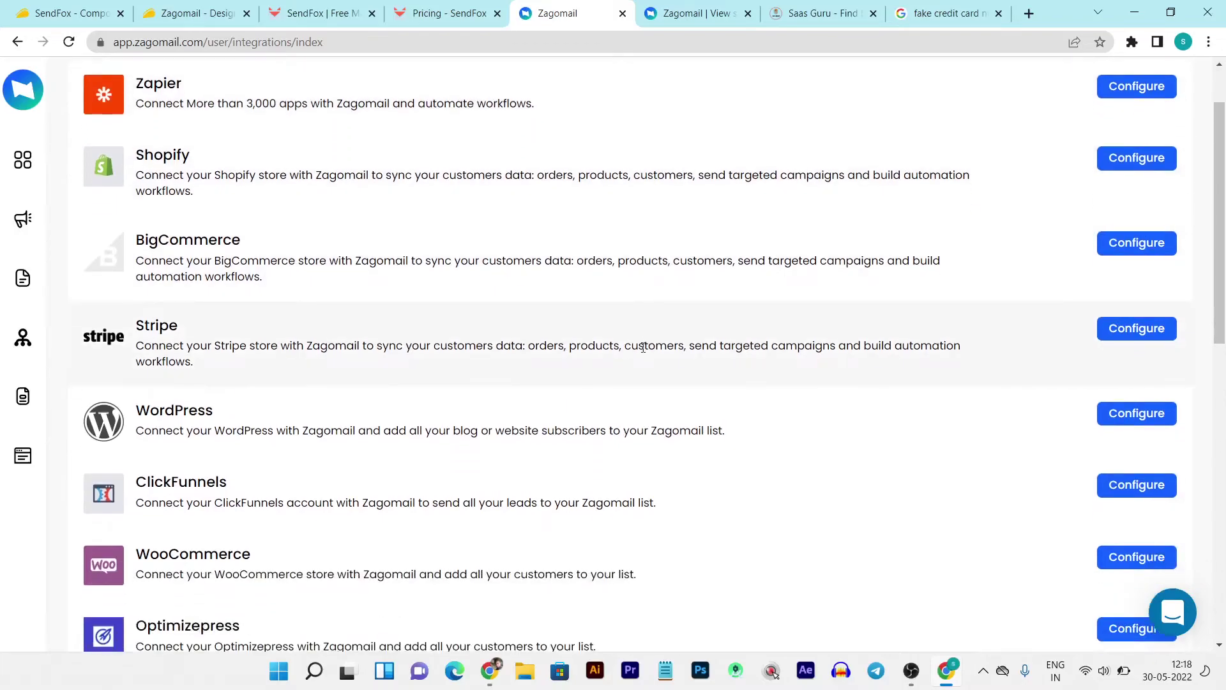
scroll(644, 345, "up", 1)
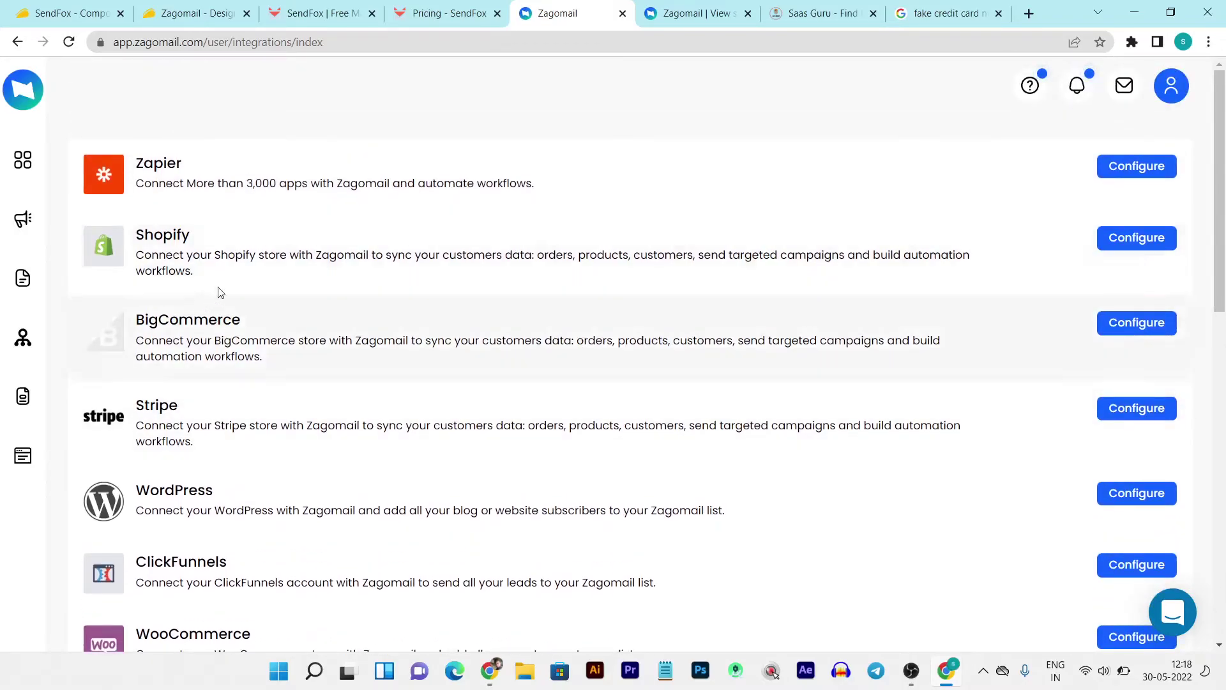
scroll(380, 415, "down", 3)
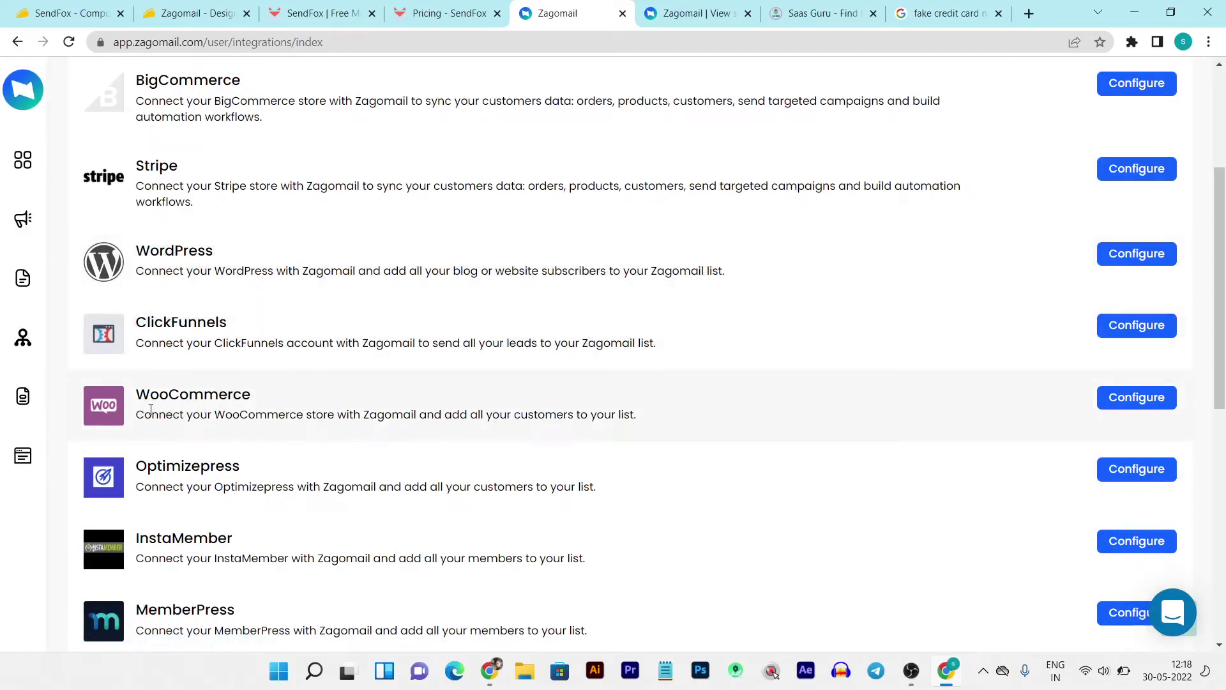
scroll(315, 411, "up", 4)
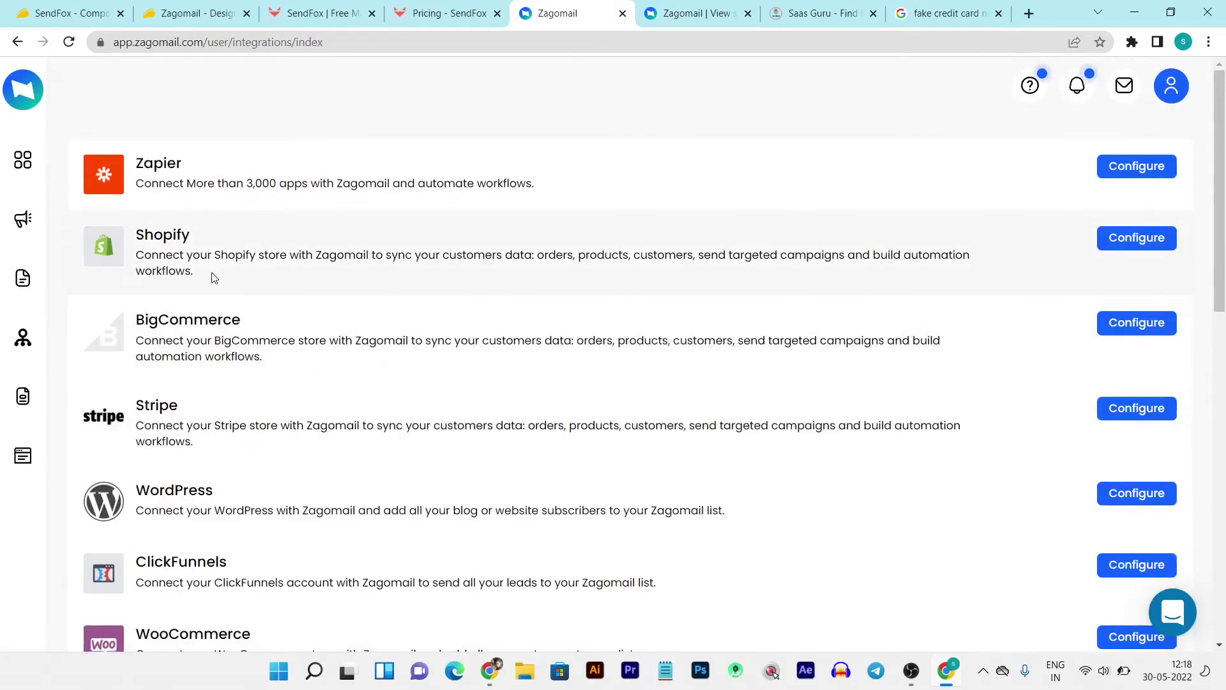
scroll(214, 276, "down", 9)
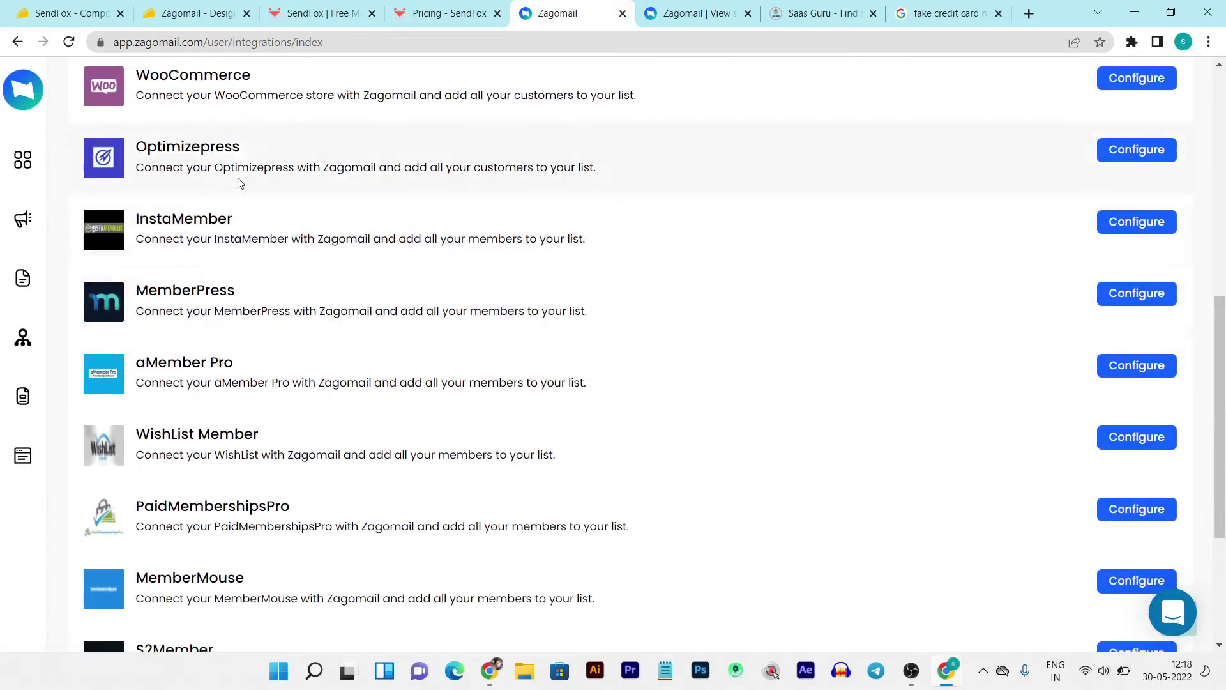
scroll(314, 342, "down", 4)
scroll(369, 463, "up", 9)
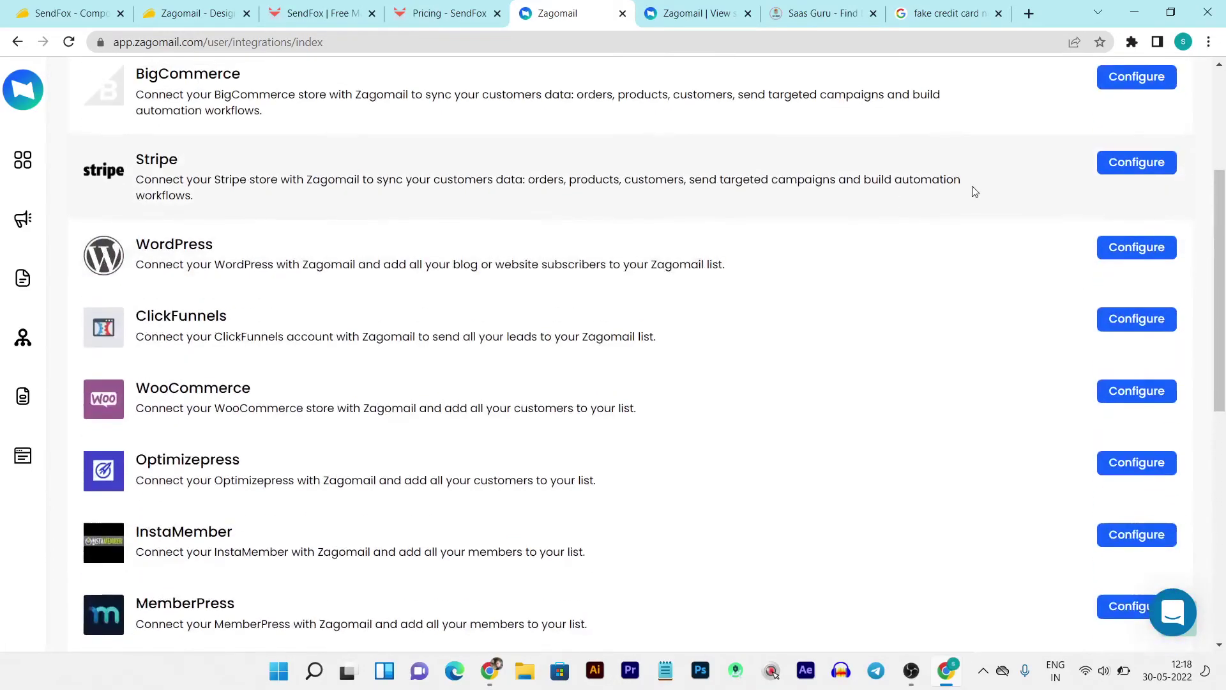
scroll(975, 192, "up", 4)
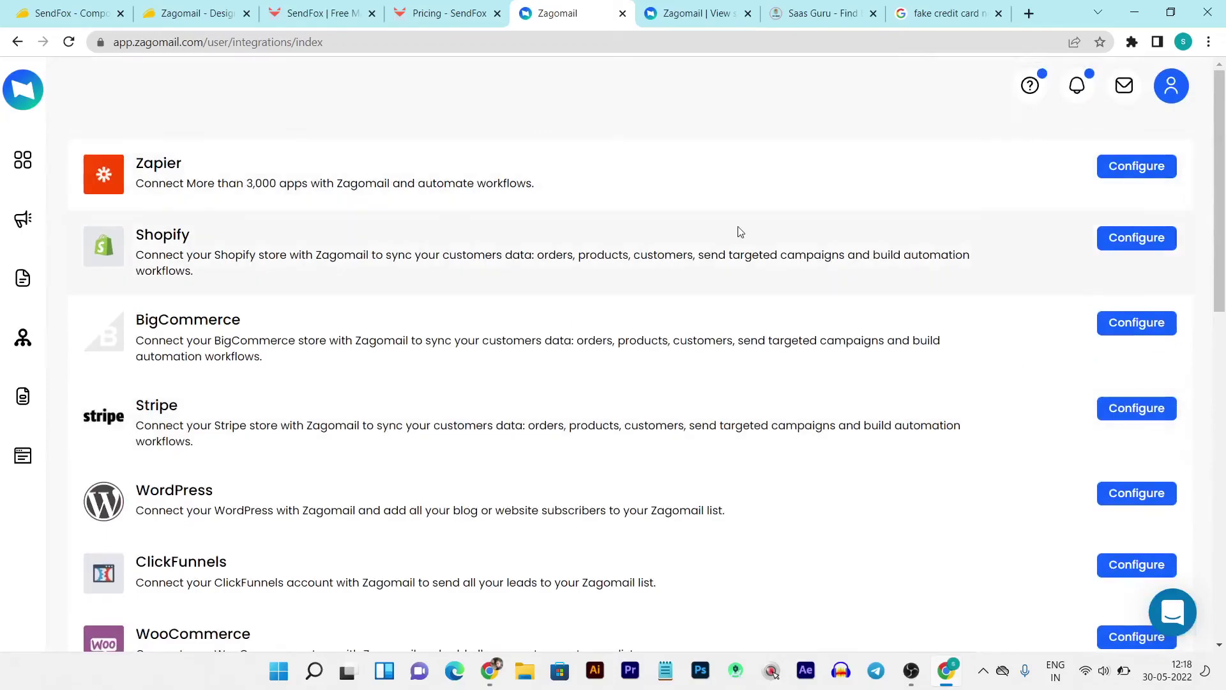
left_click(1174, 89)
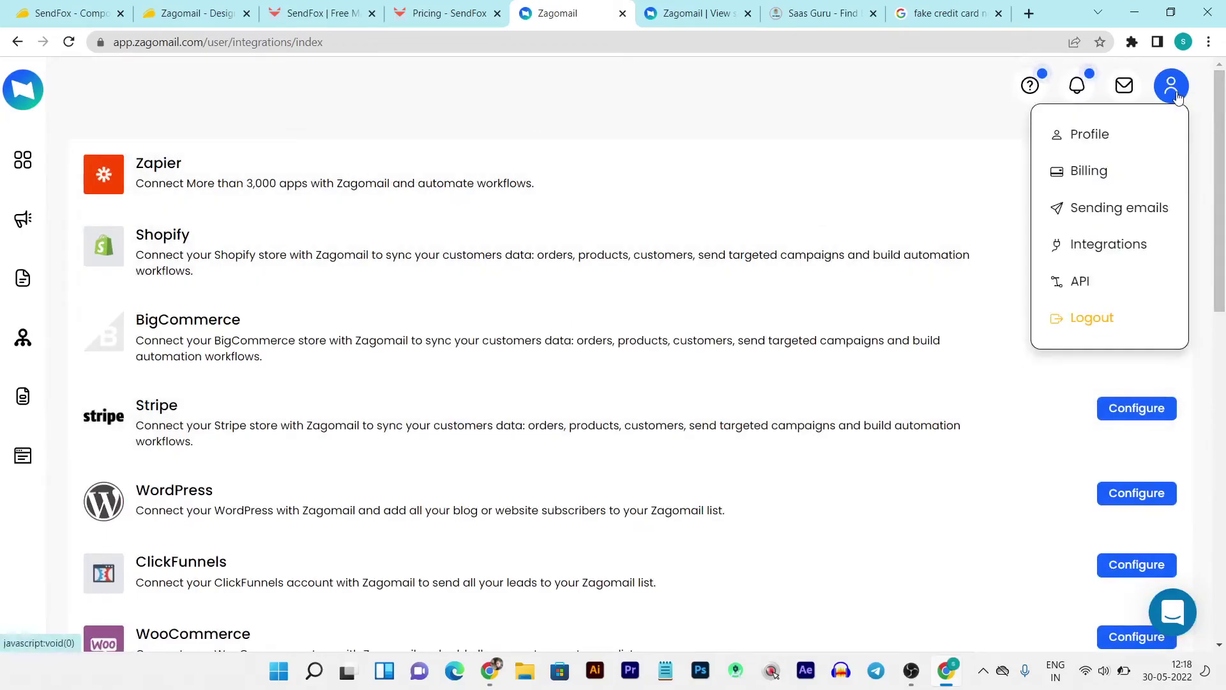
- Open Sending emails from the profile menu and highlight the confirmed sender's email address
left_click(1082, 215)
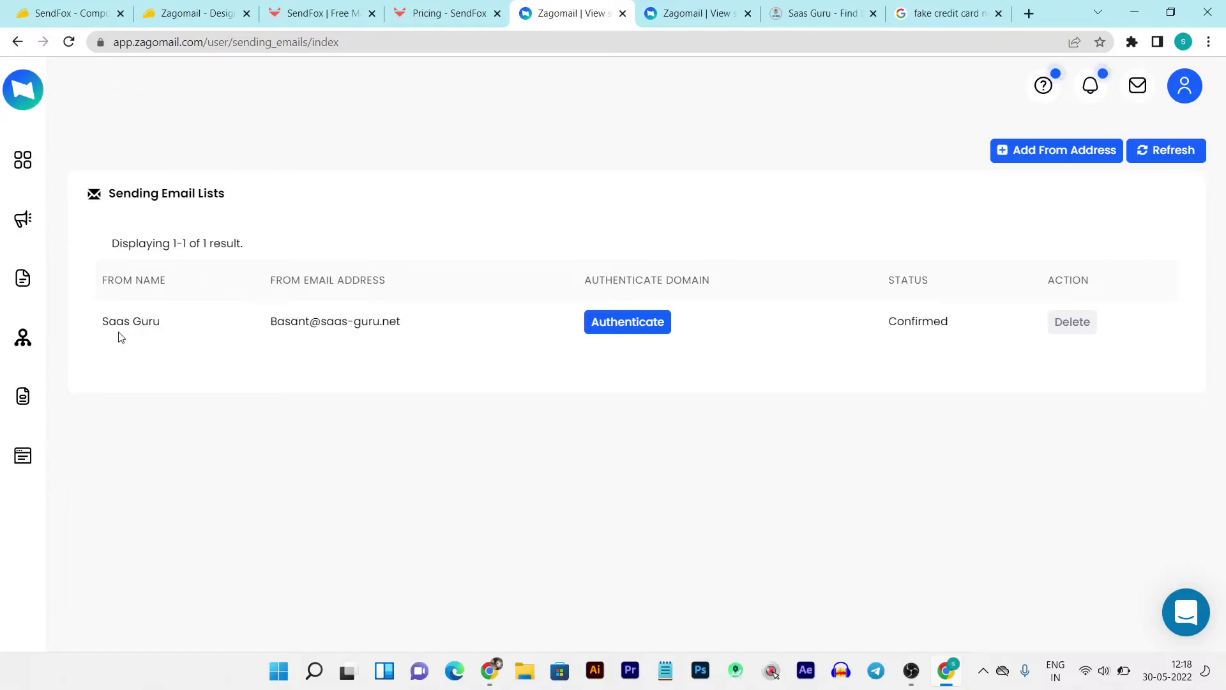
left_click_drag(405, 322, 216, 326)
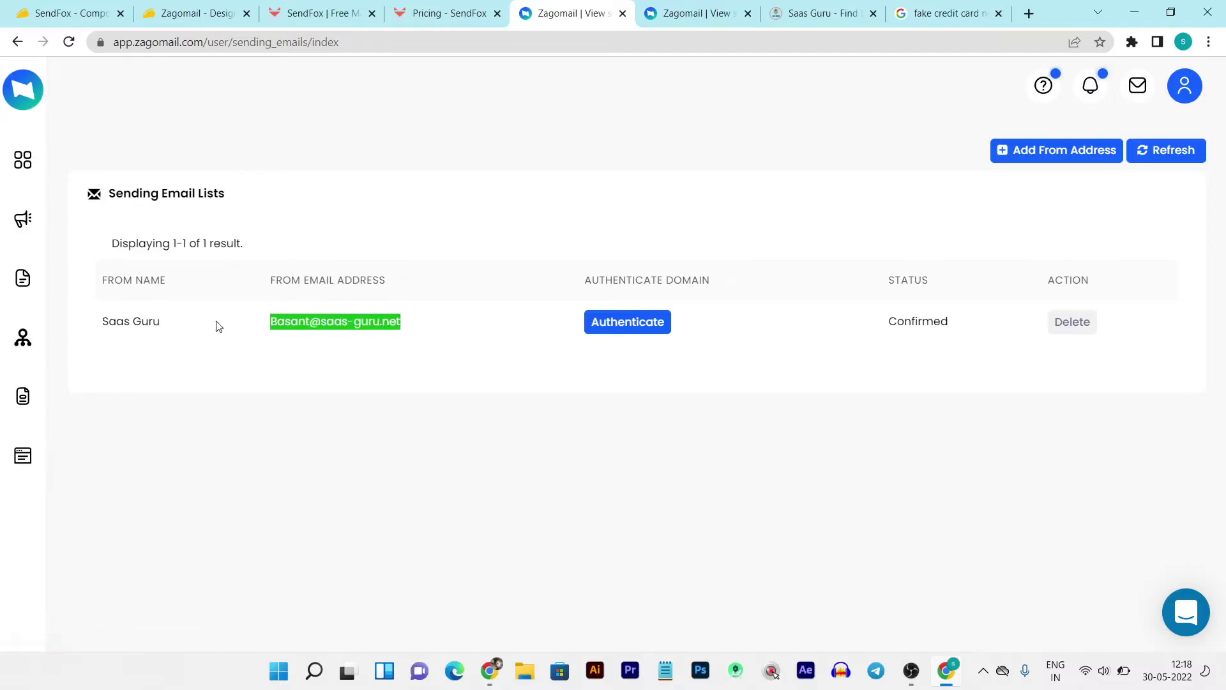
left_click(298, 352)
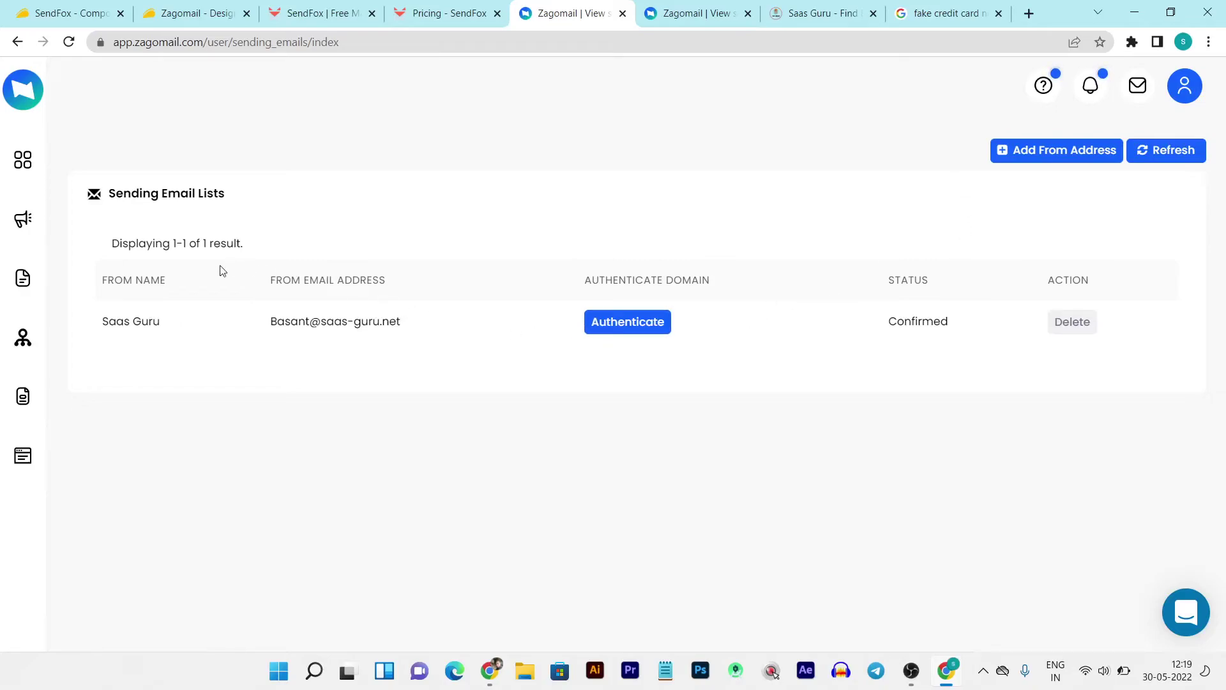
- Review the Zagomail dashboard after a brief look at SendFox, then show the AppSumo deal page
left_click(21, 159)
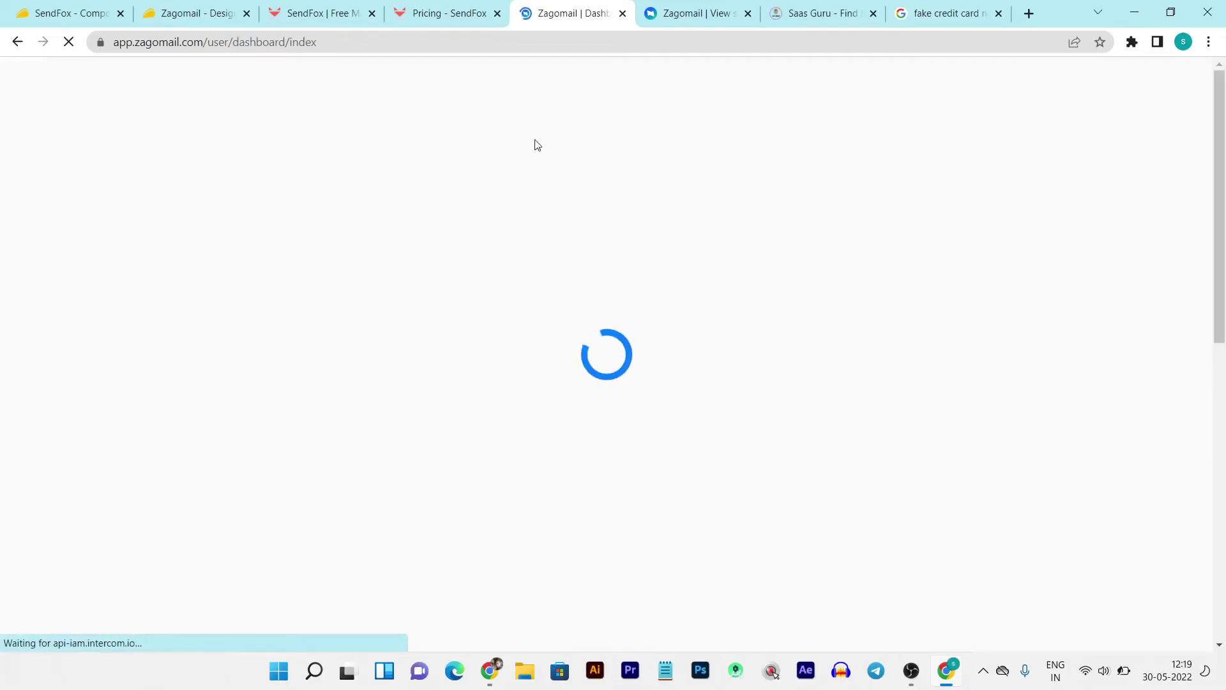
left_click(319, 7)
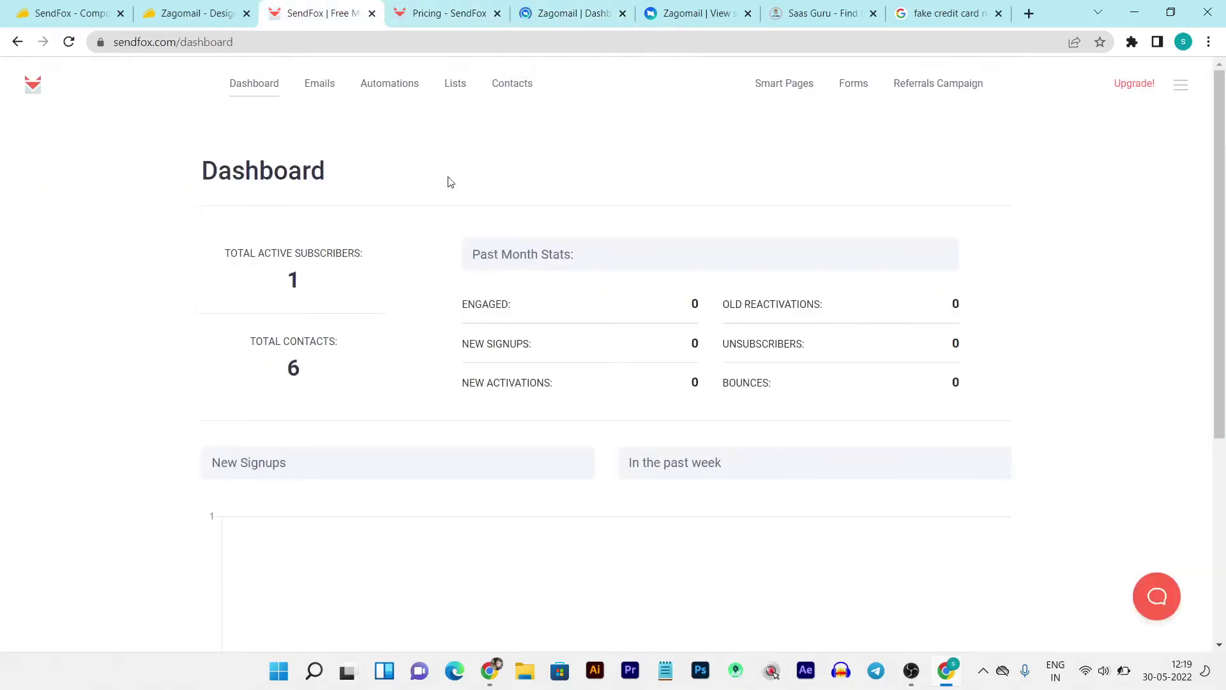
left_click(593, 6)
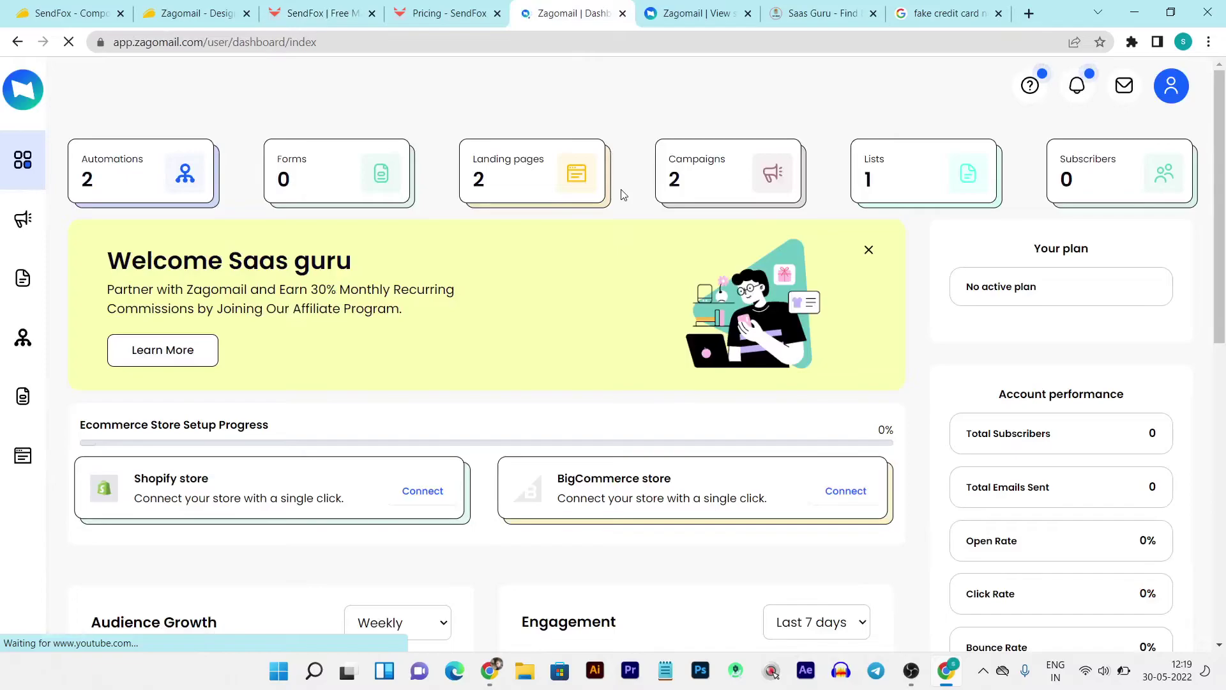
scroll(624, 192, "down", 10)
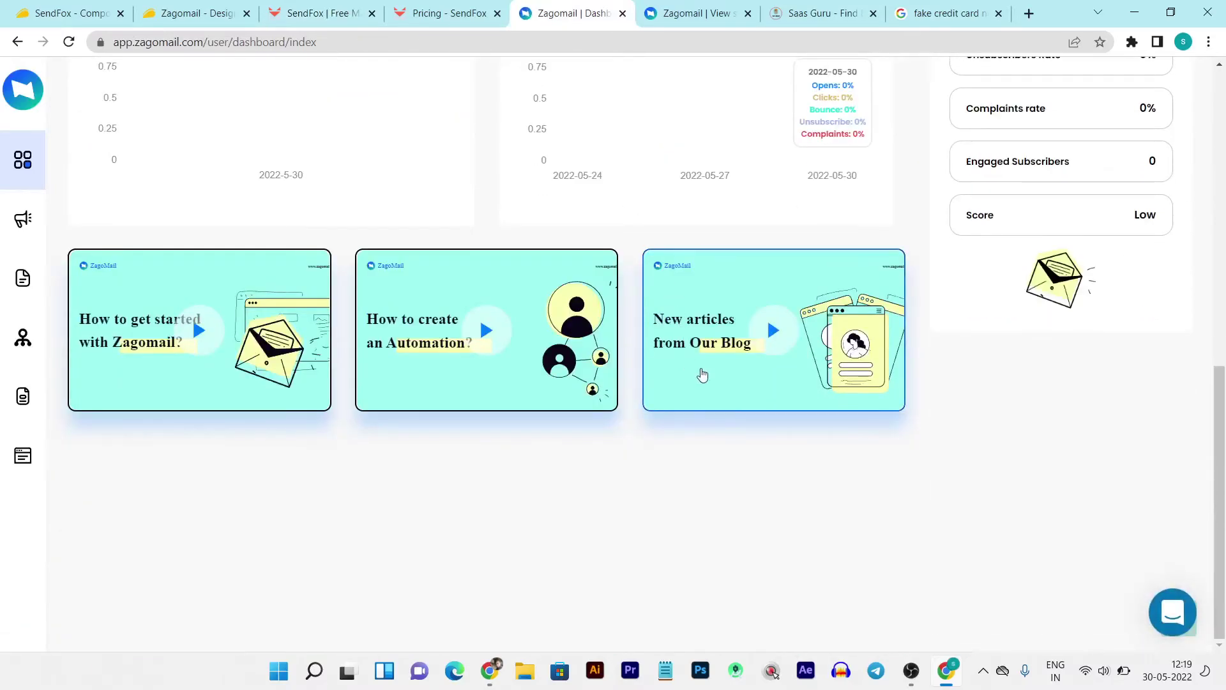
scroll(920, 335, "up", 5)
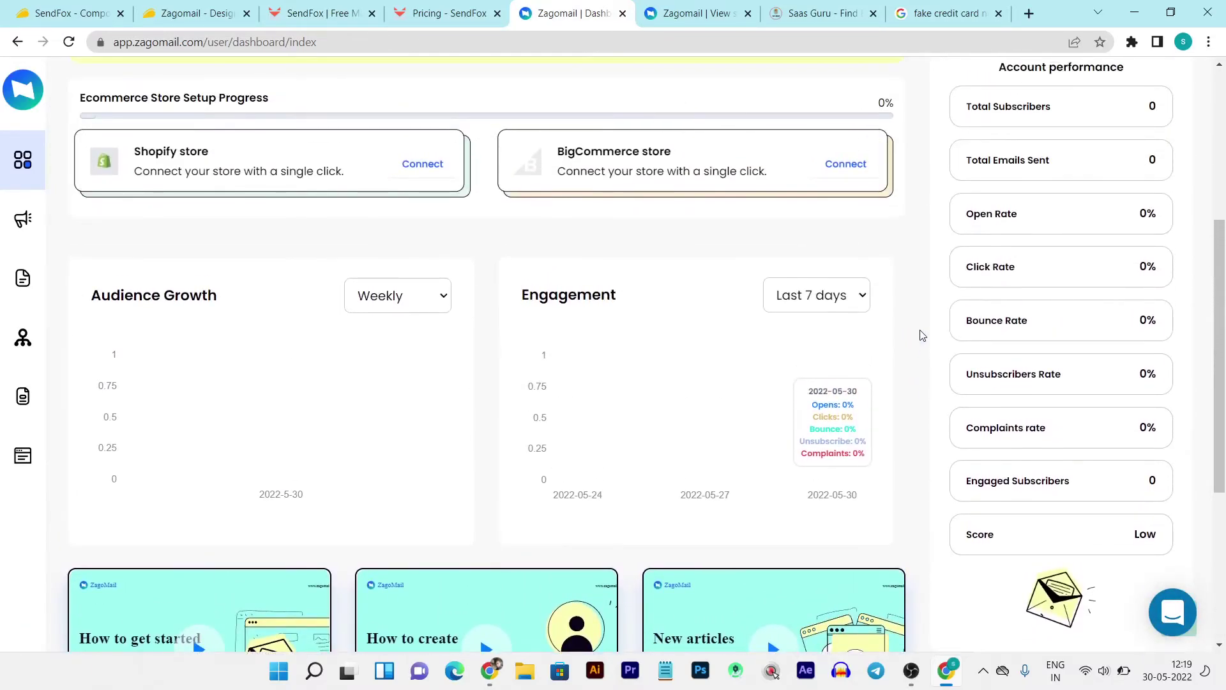
scroll(921, 335, "up", 5)
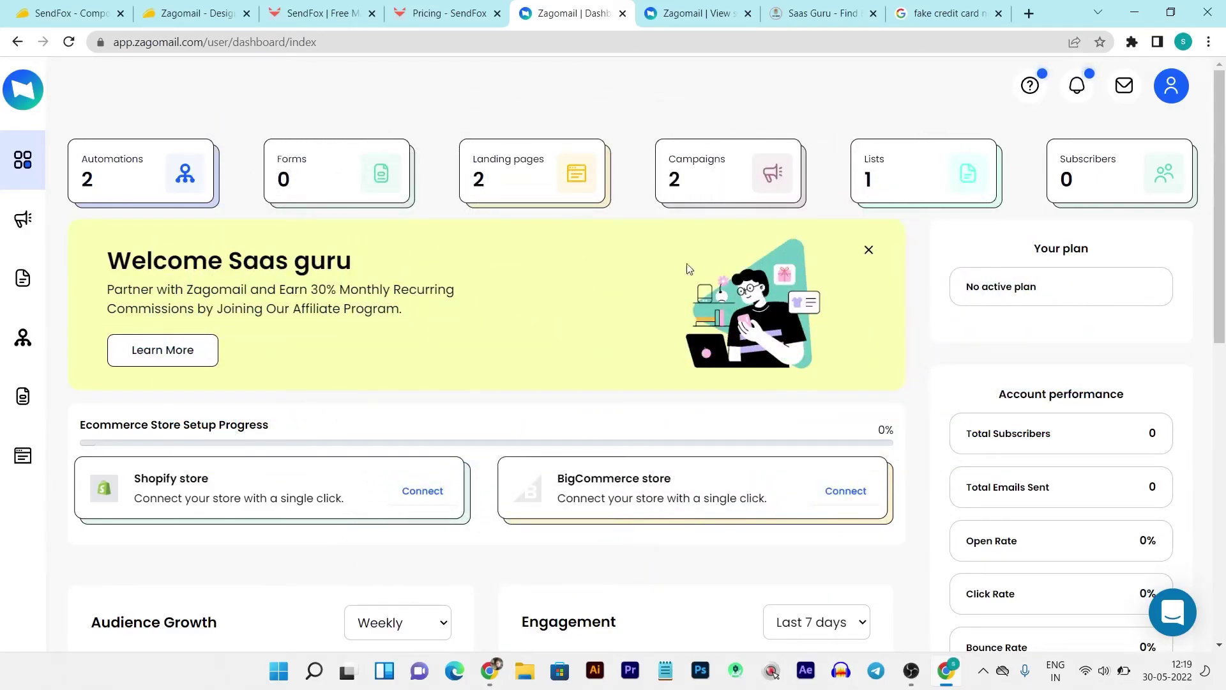
left_click(168, 9)
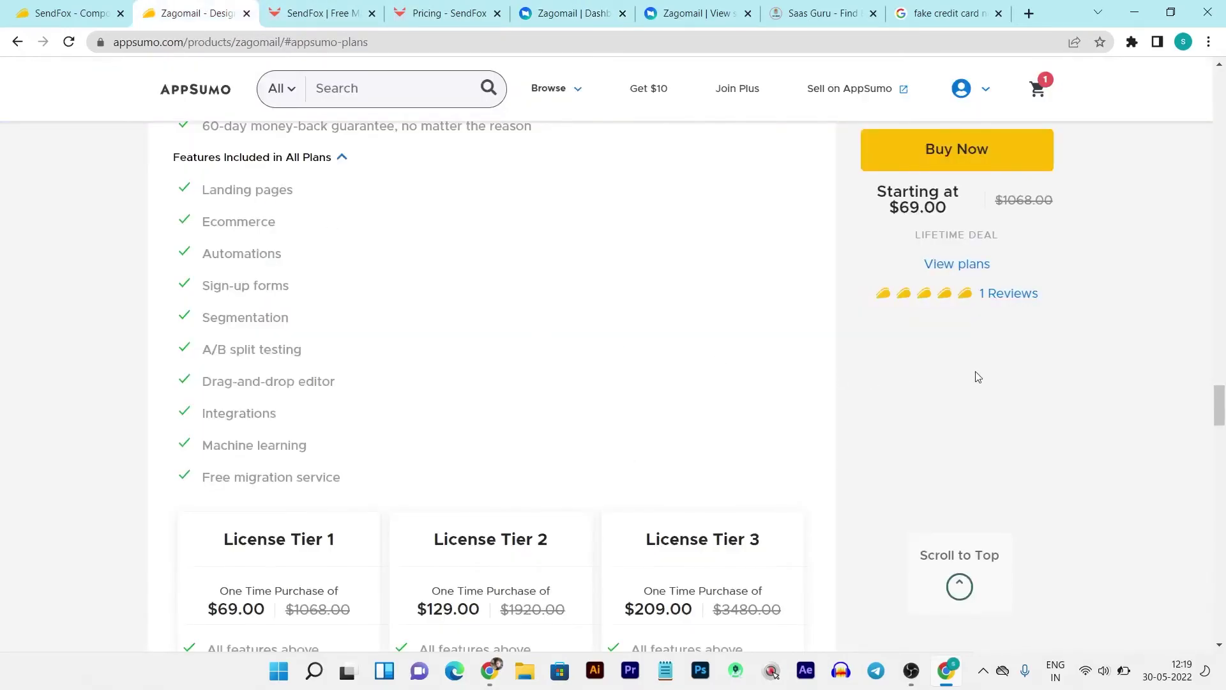
scroll(977, 376, "up", 14)
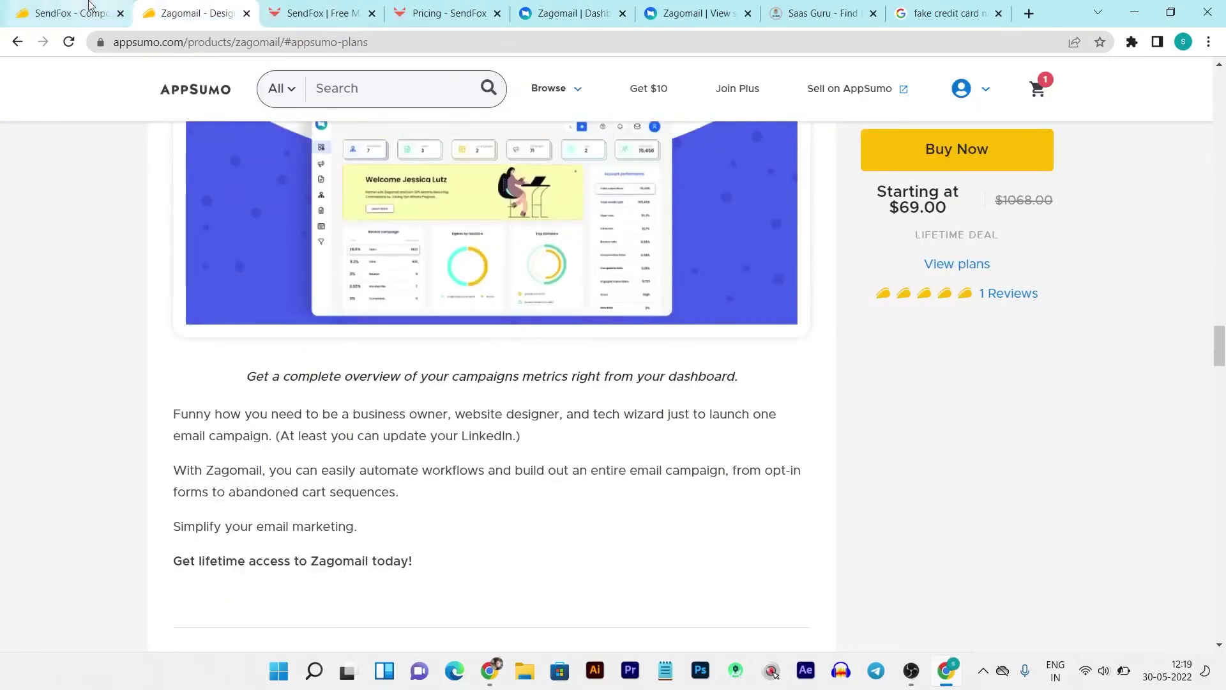
left_click(89, 6)
left_click(214, 6)
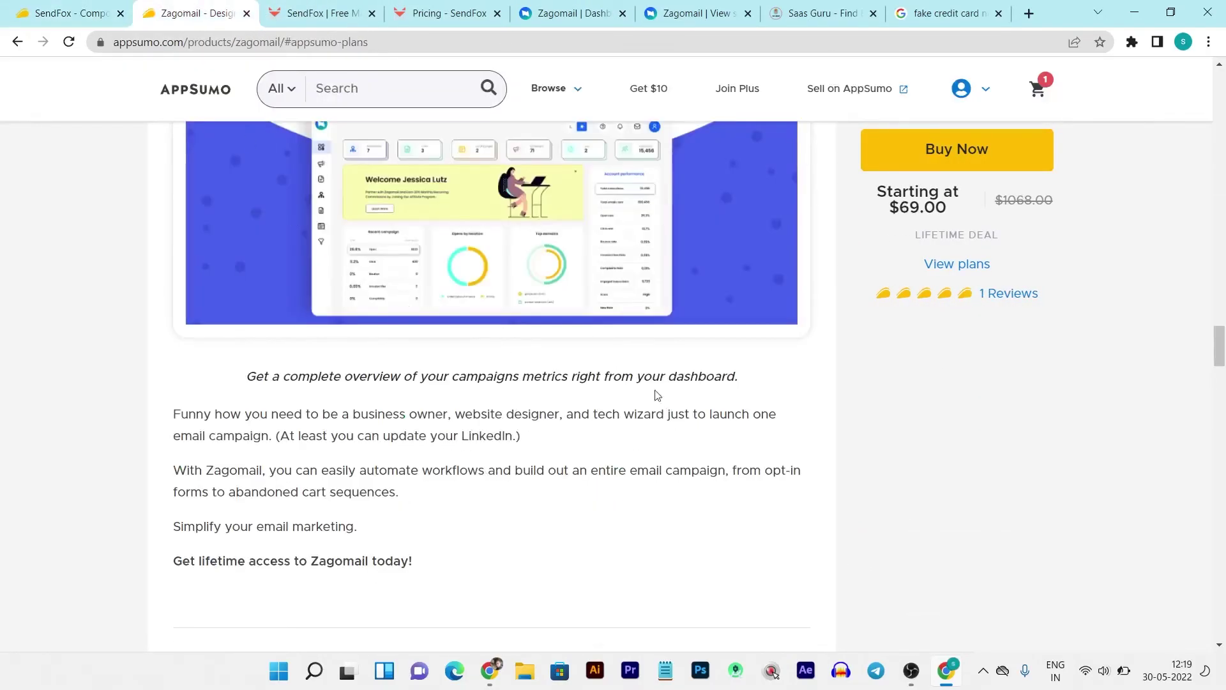
scroll(725, 380, "down", 10)
scroll(725, 382, "up", 5)
scroll(723, 377, "up", 15)
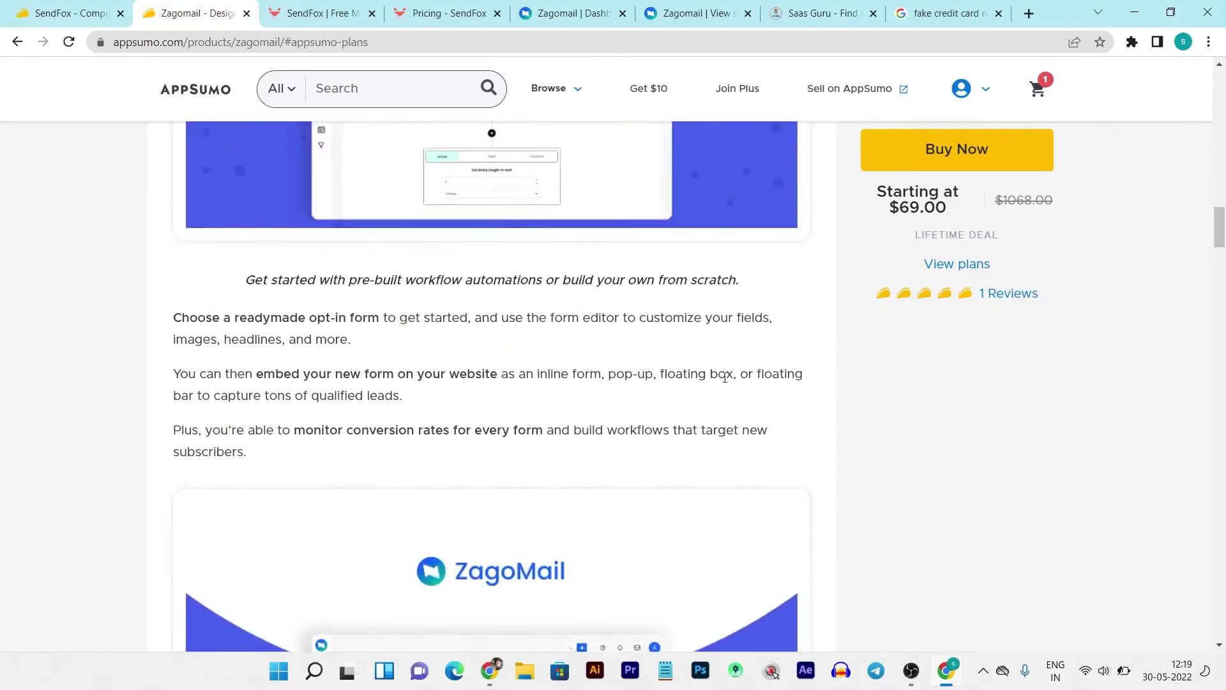
scroll(725, 377, "up", 7)
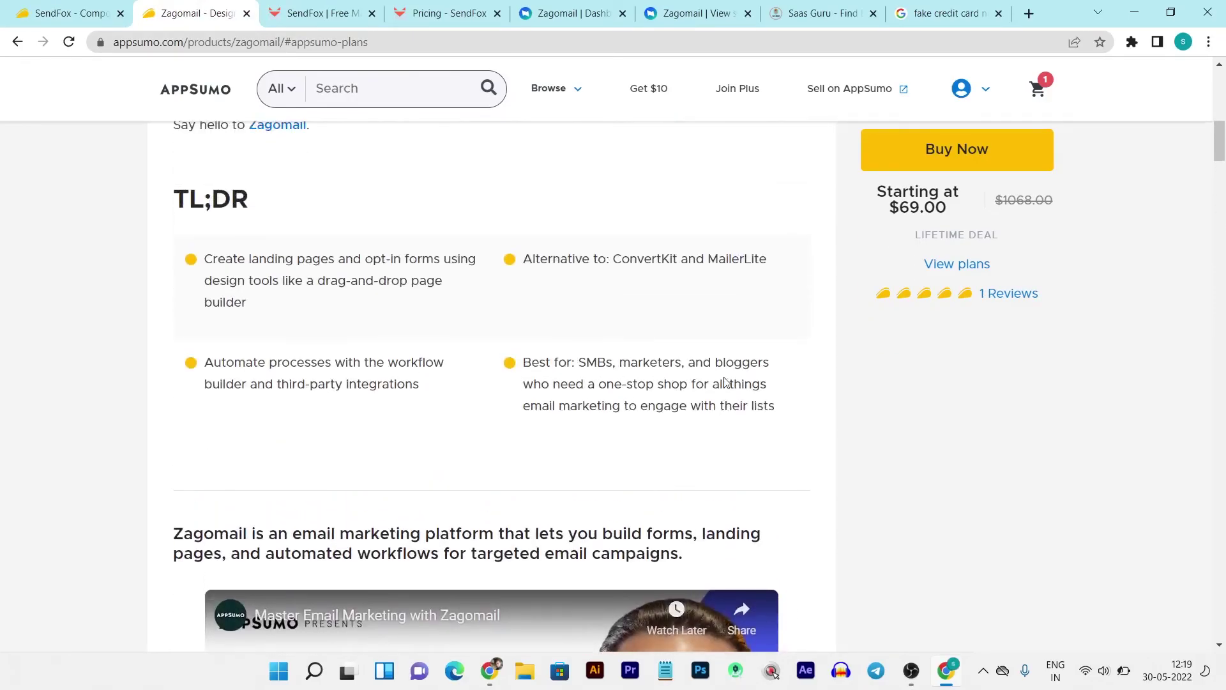
scroll(724, 382, "up", 12)
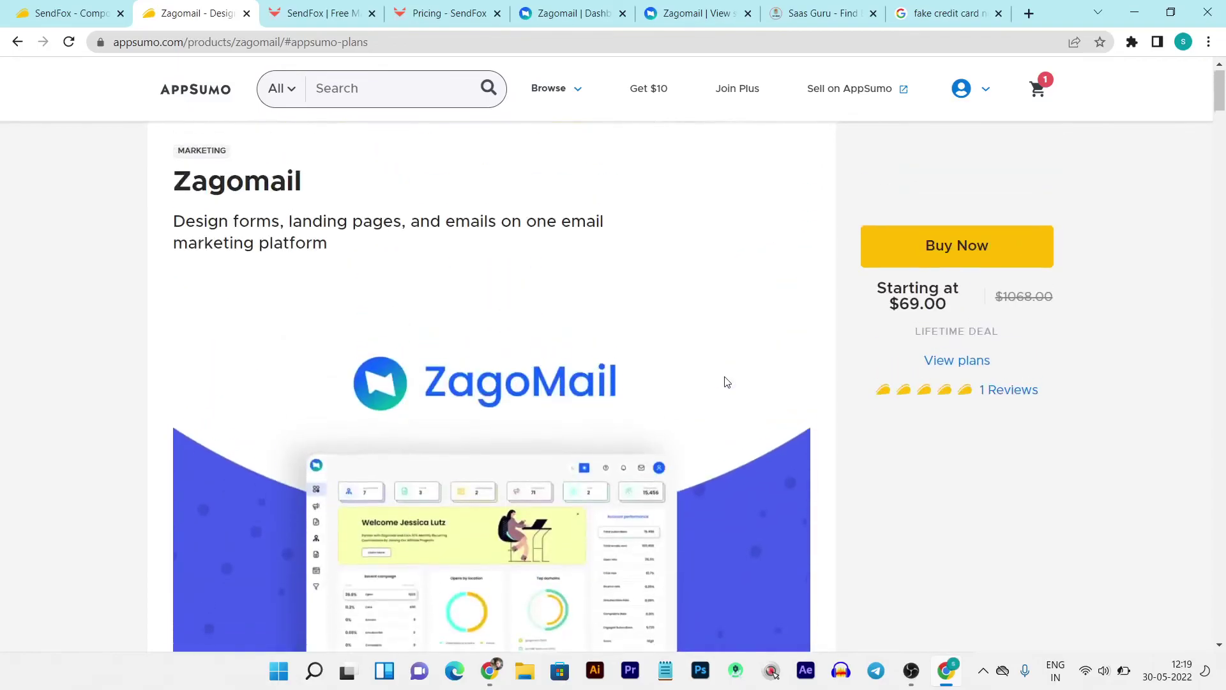
scroll(450, 339, "down", 7)
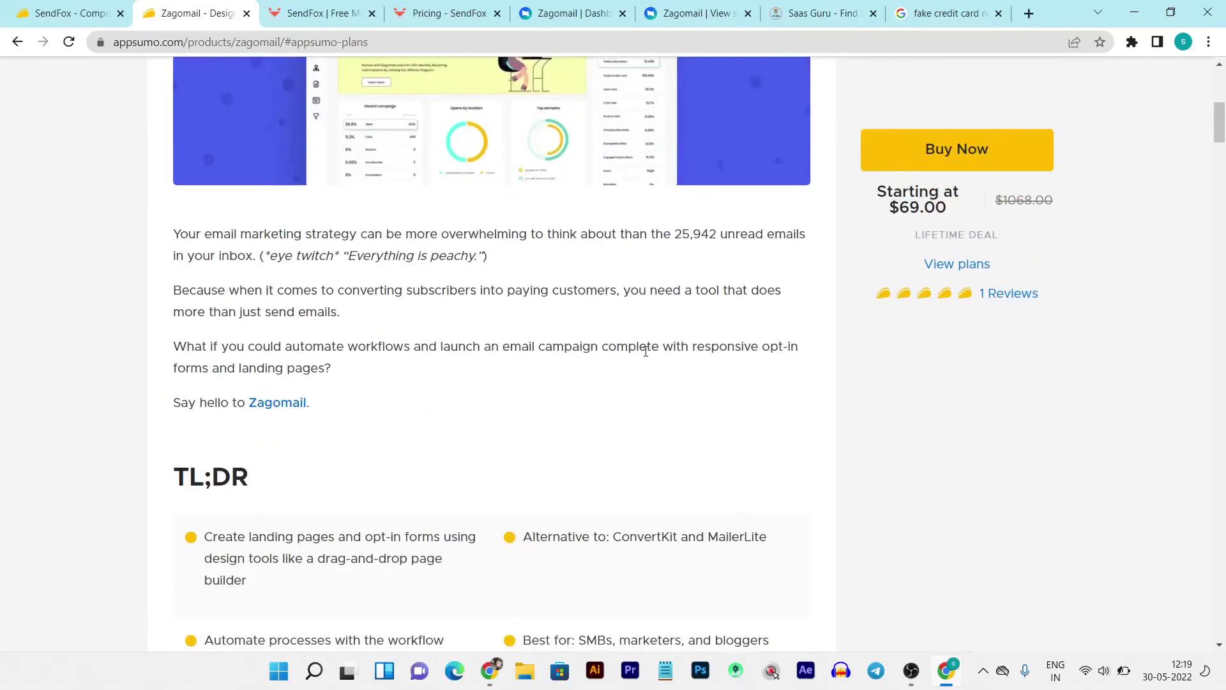
scroll(645, 350, "down", 15)
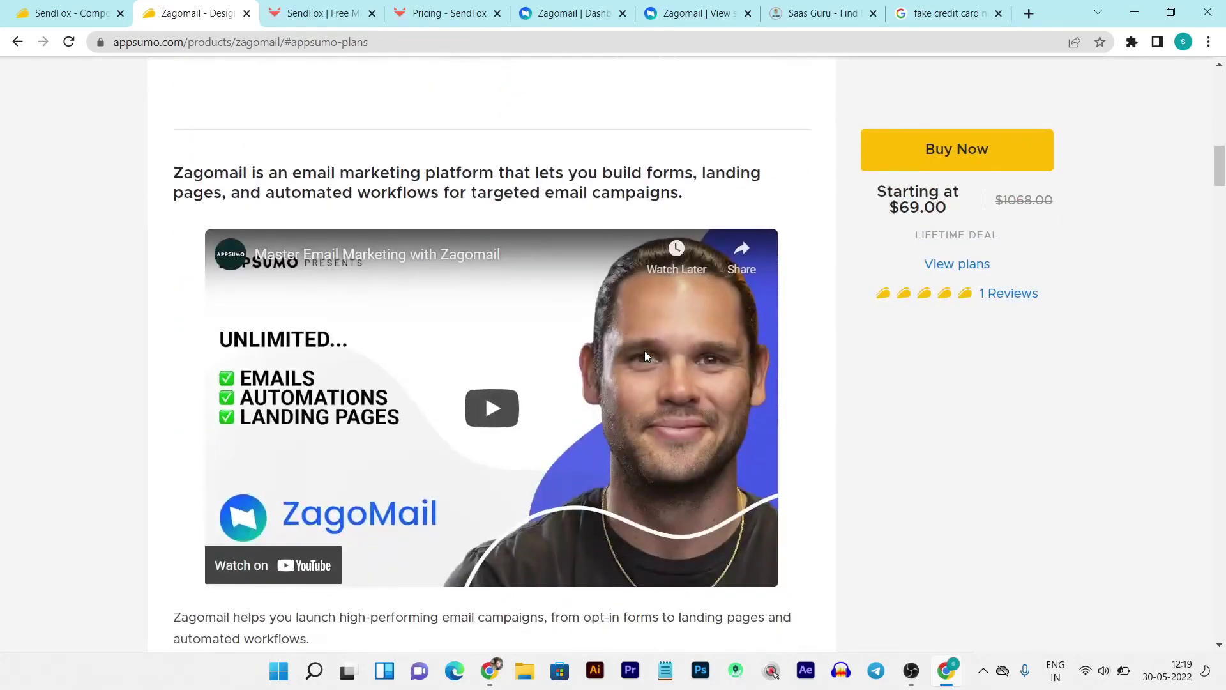
scroll(645, 351, "down", 15)
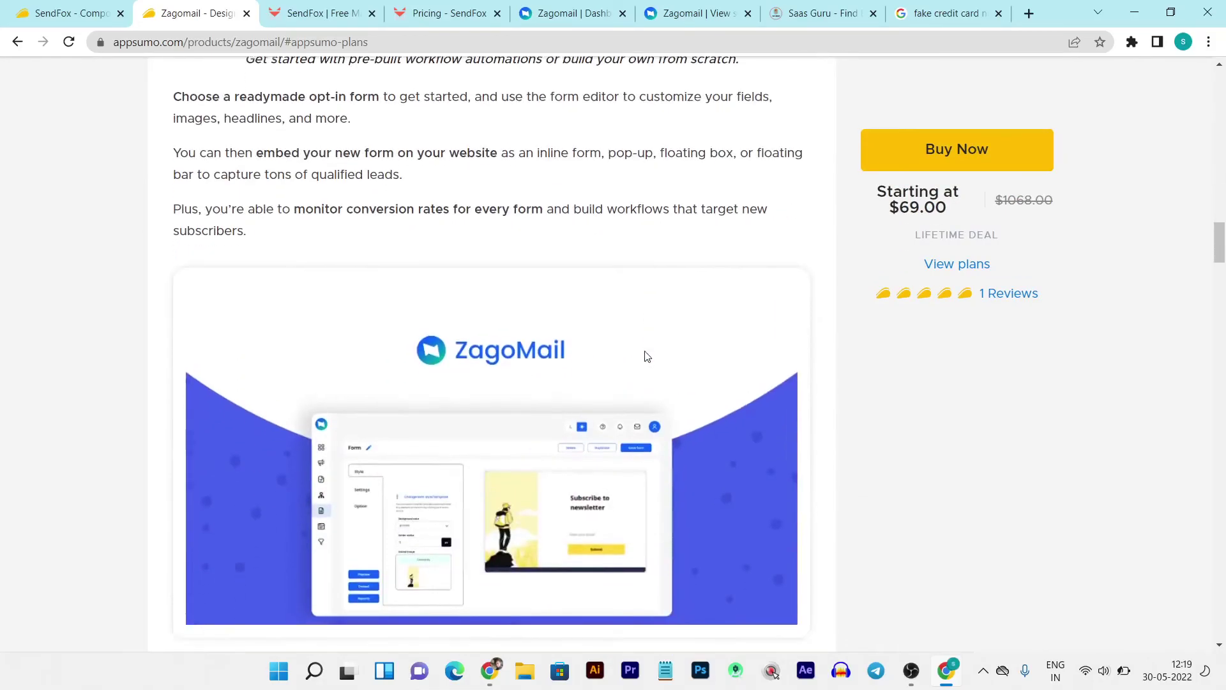
scroll(645, 356, "down", 12)
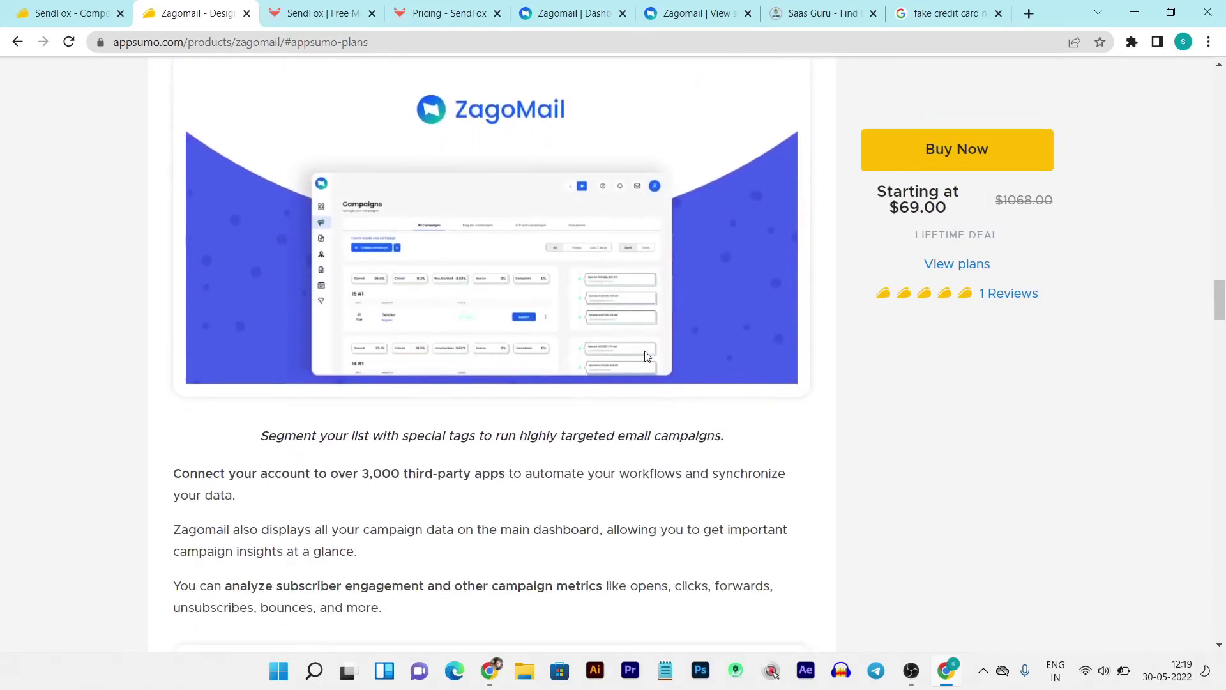
scroll(645, 356, "down", 12)
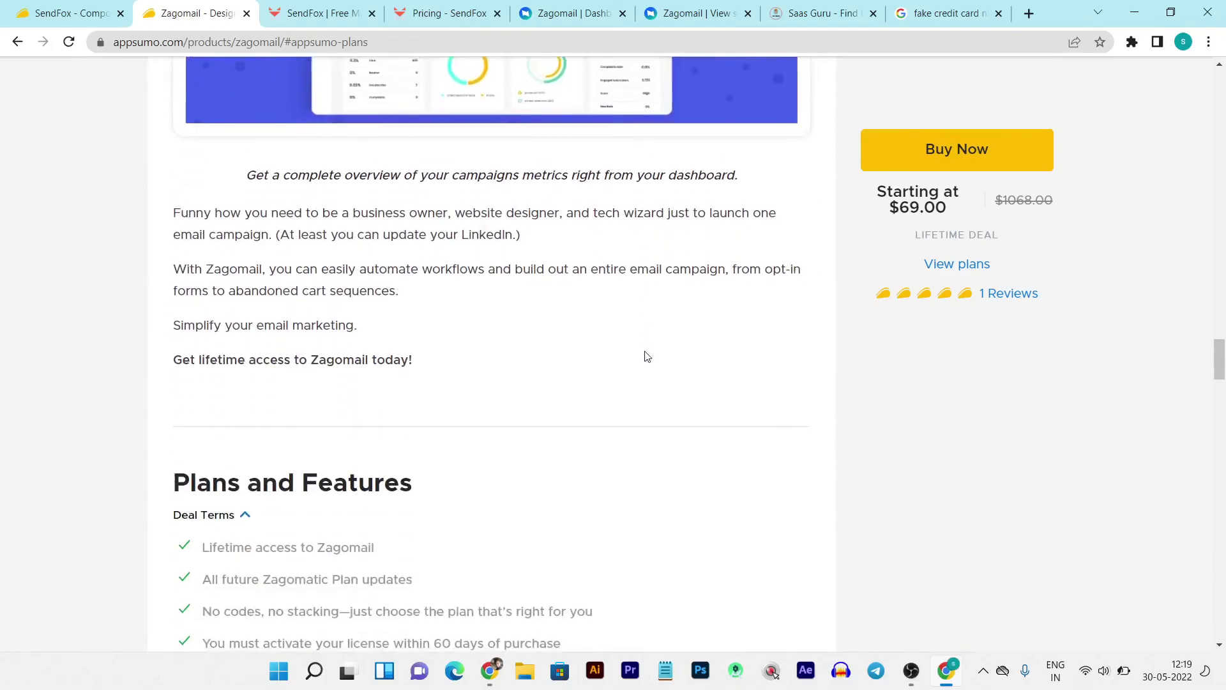
scroll(645, 356, "down", 12)
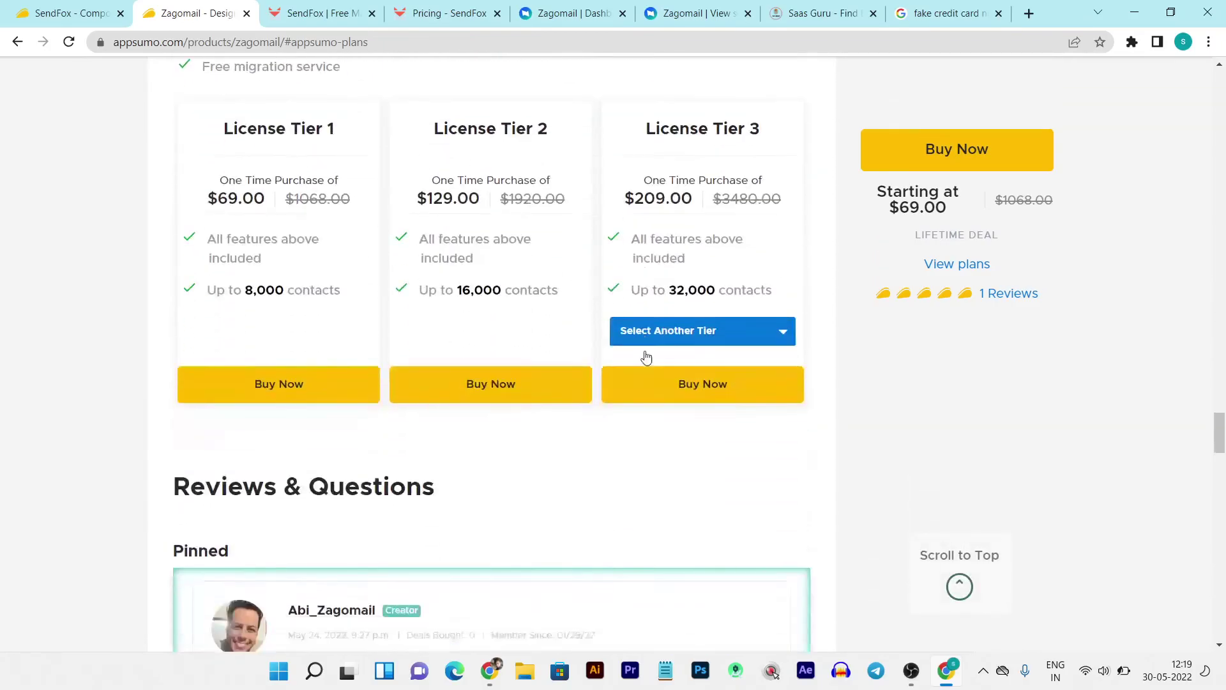
scroll(646, 356, "down", 2)
scroll(646, 357, "up", 4)
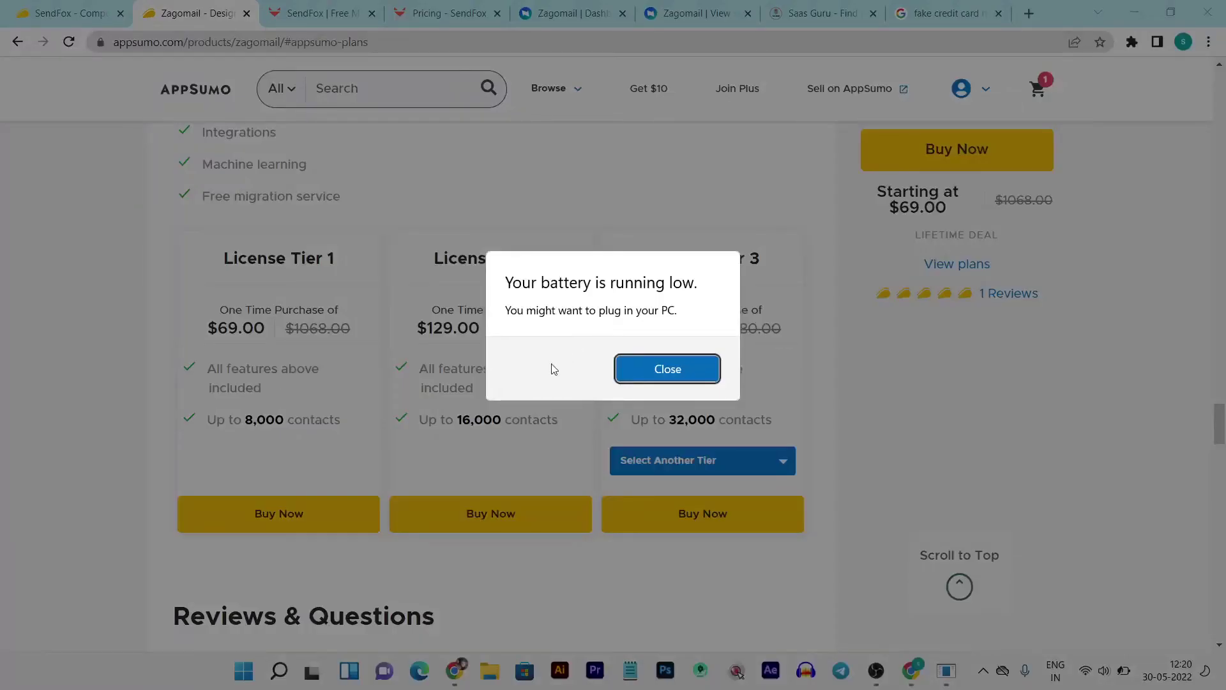
- Close the 'Your battery is running low' dialog to reveal the $69–$209 license tiers
left_click(664, 371)
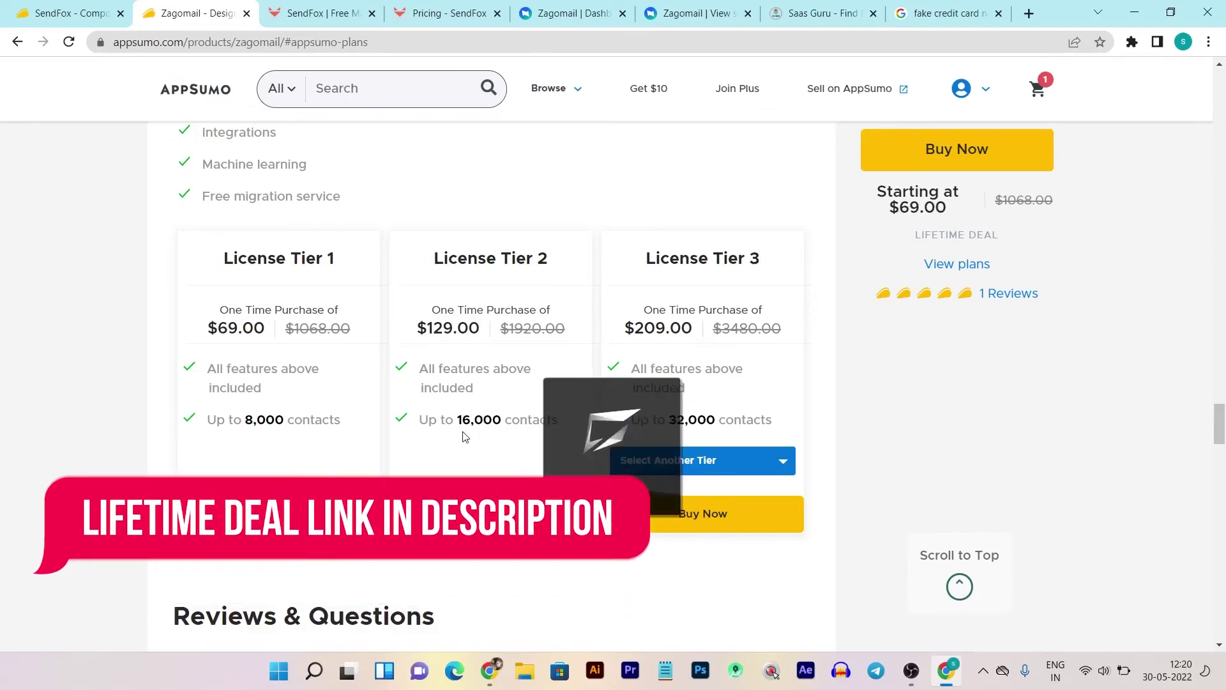
scroll(498, 417, "up", 20)
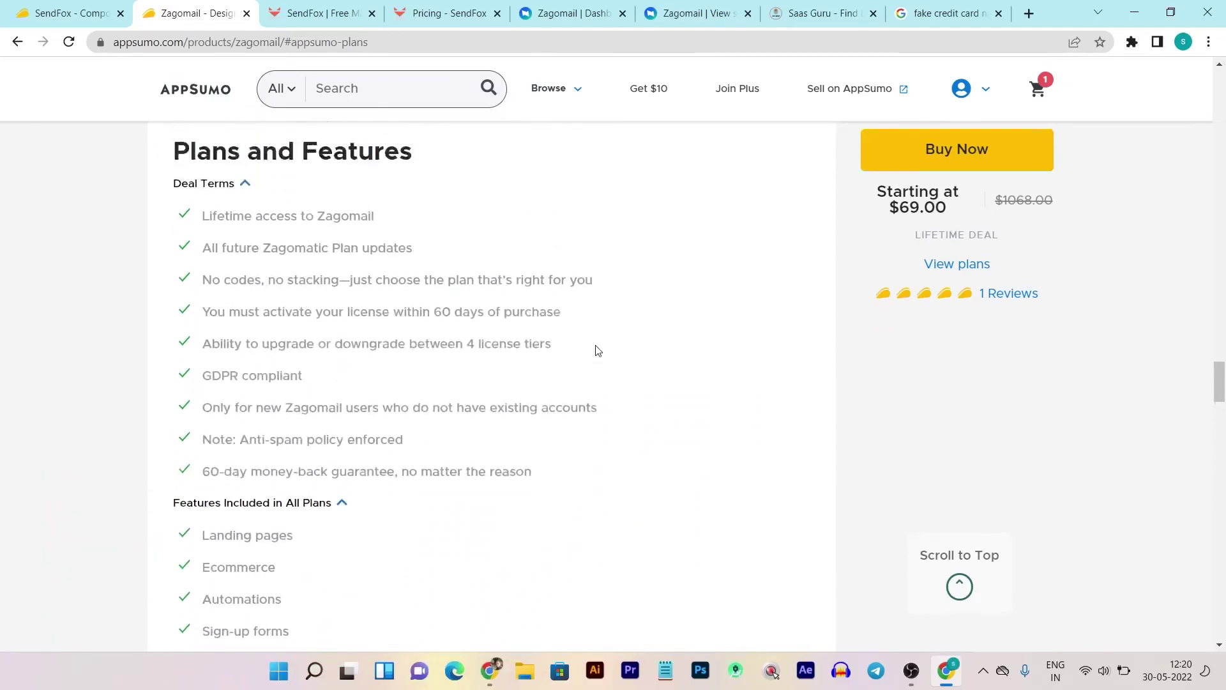
scroll(595, 350, "up", 20)
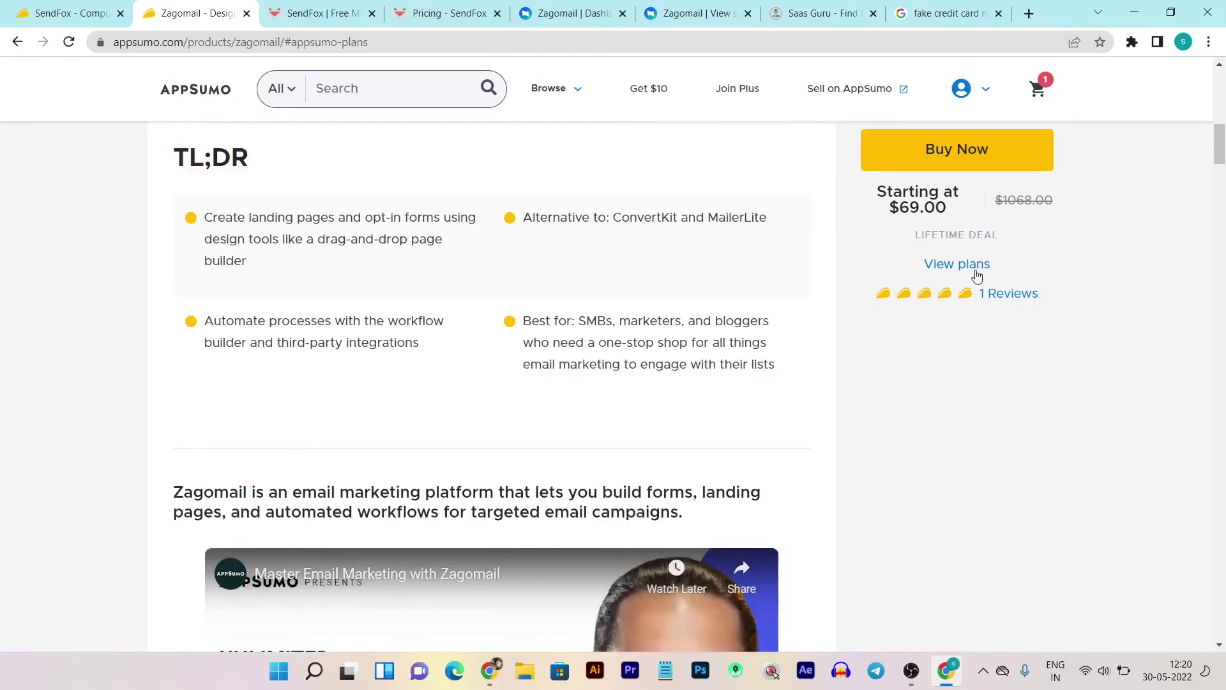
left_click(973, 269)
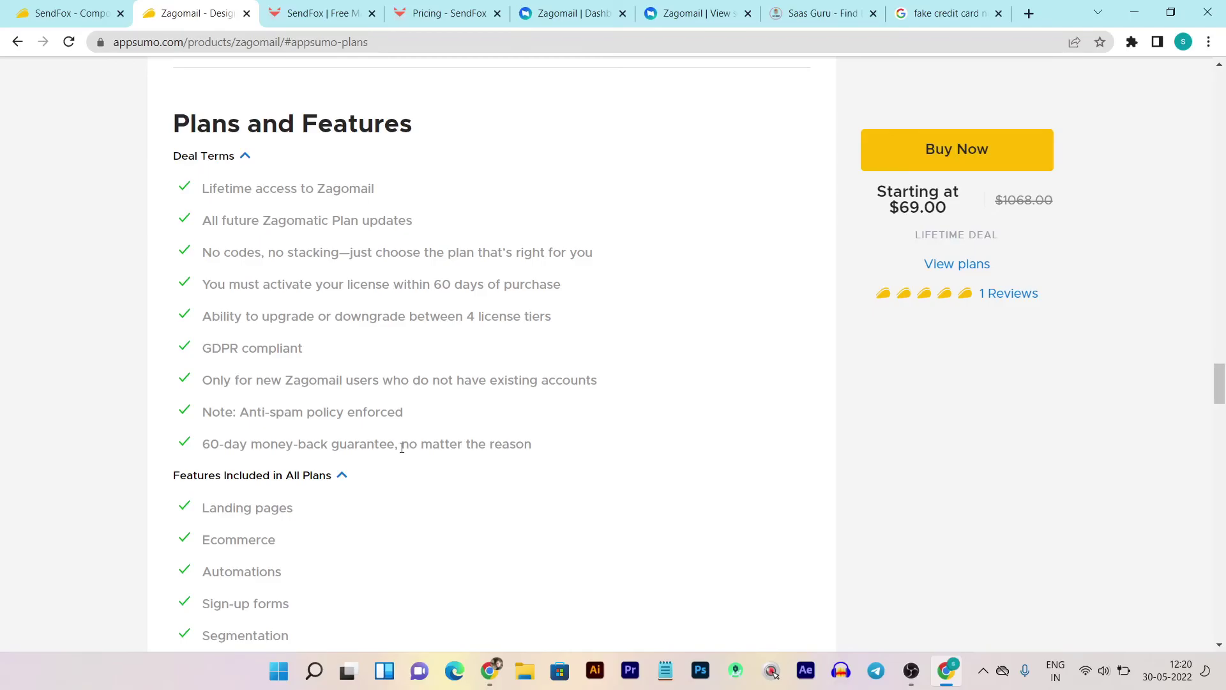
scroll(507, 395, "up", 15)
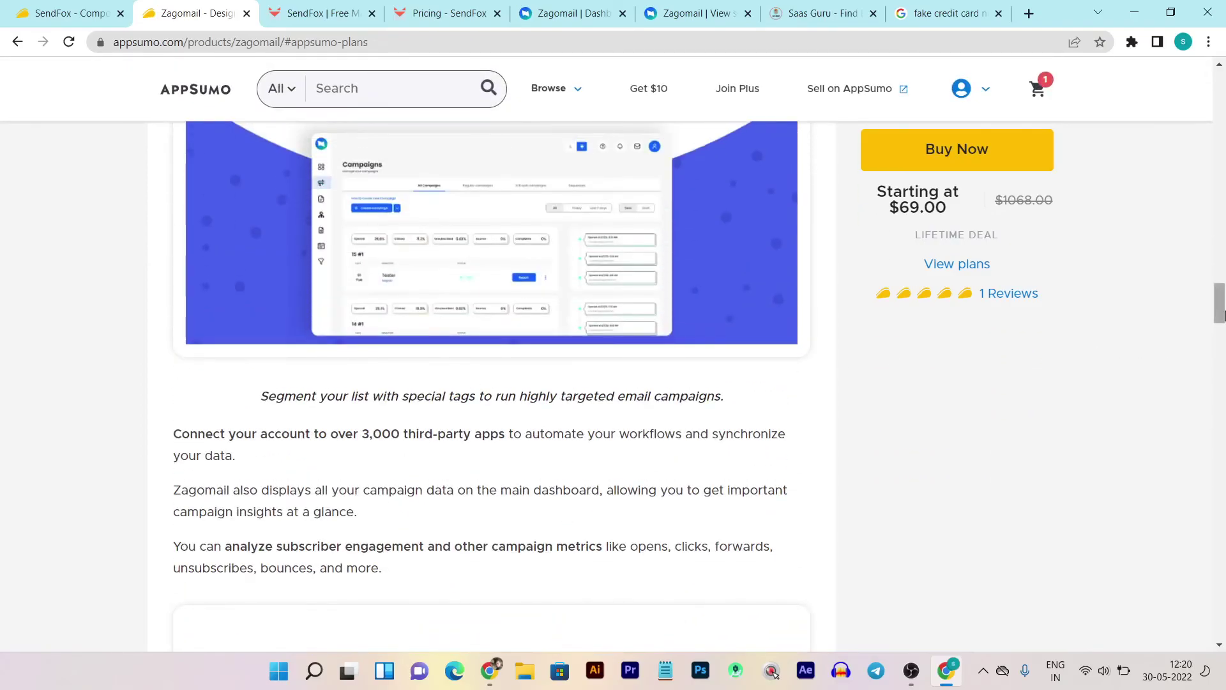
scroll(1150, 255, "up", 10)
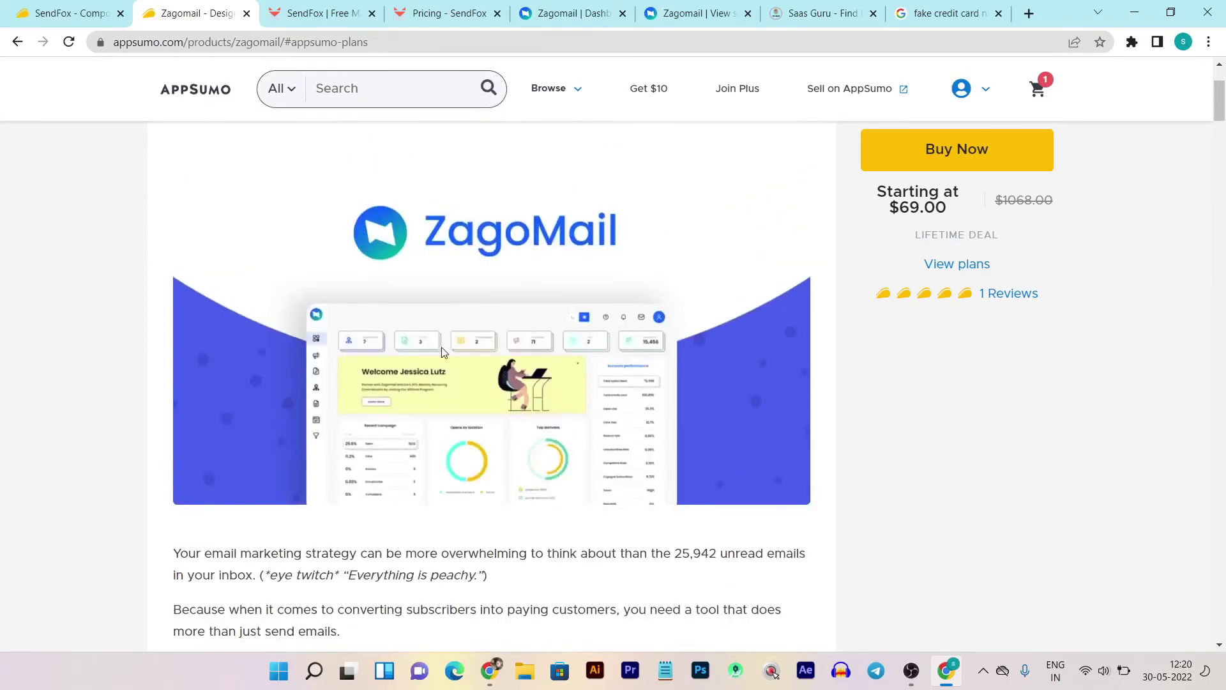
scroll(412, 335, "up", 3)
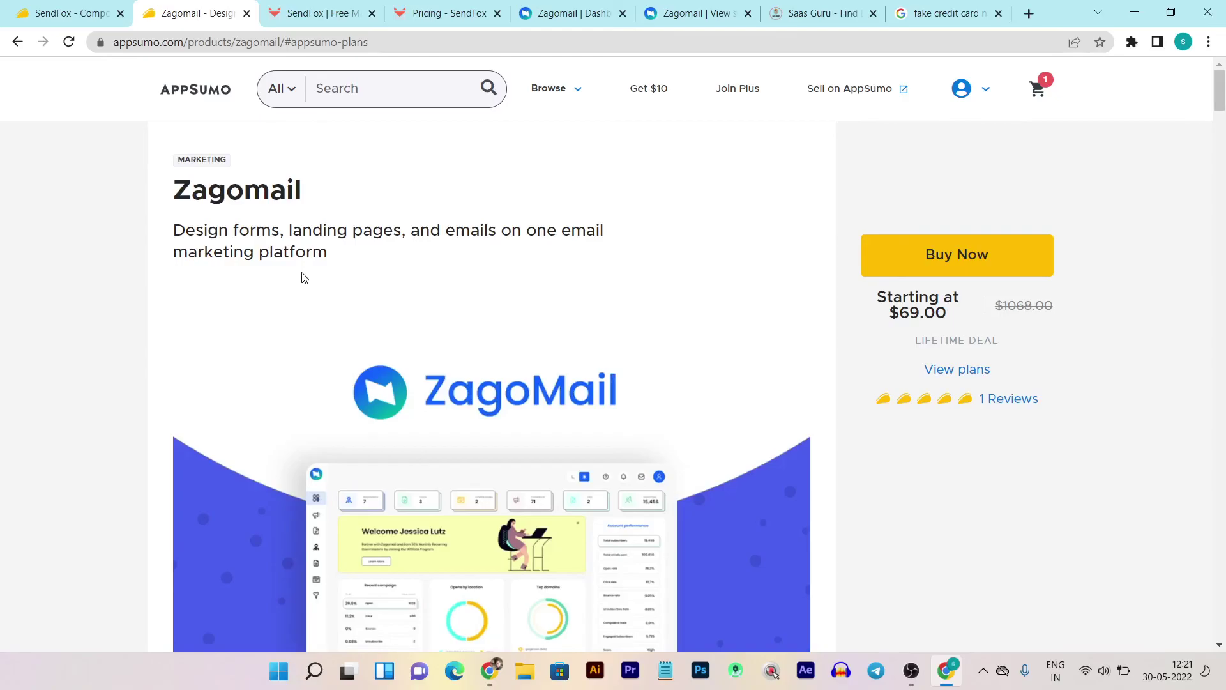
scroll(584, 284, "down", 15)
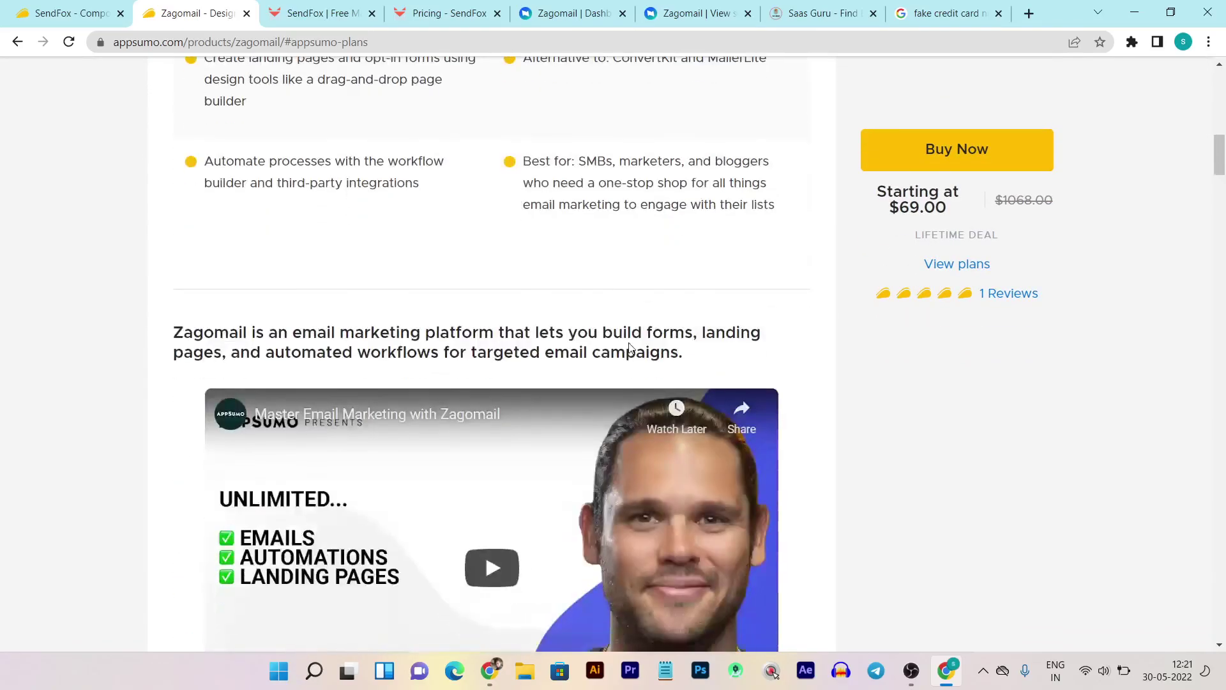
scroll(630, 349, "down", 12)
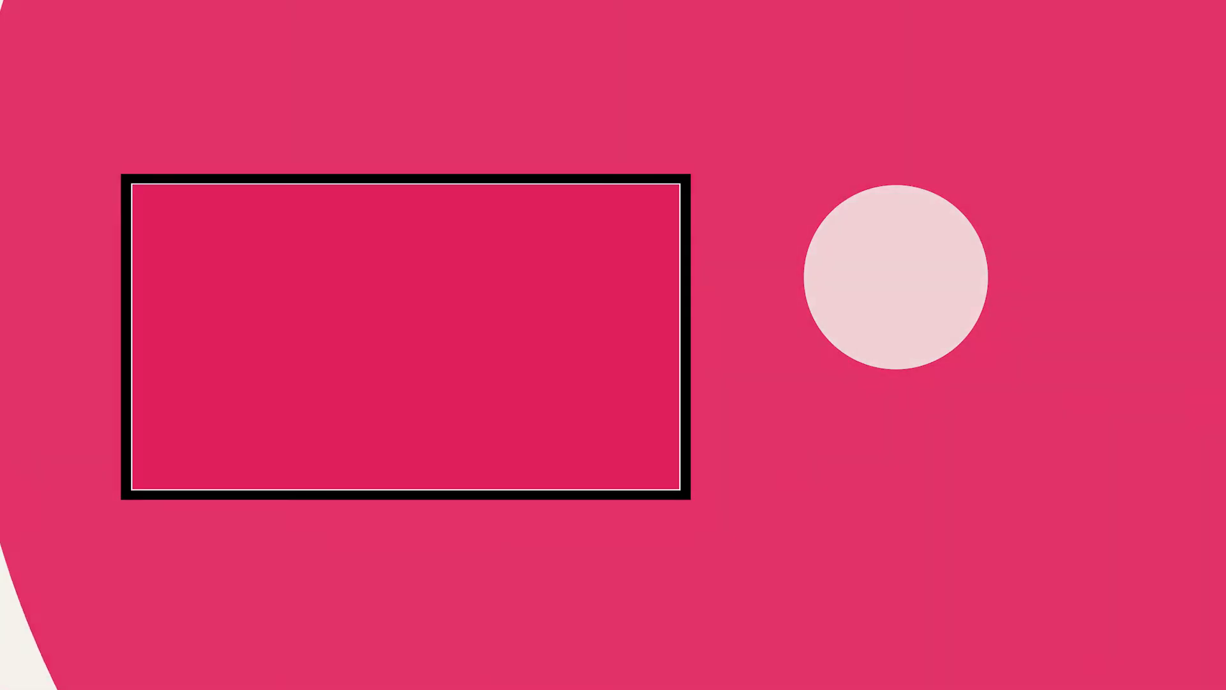